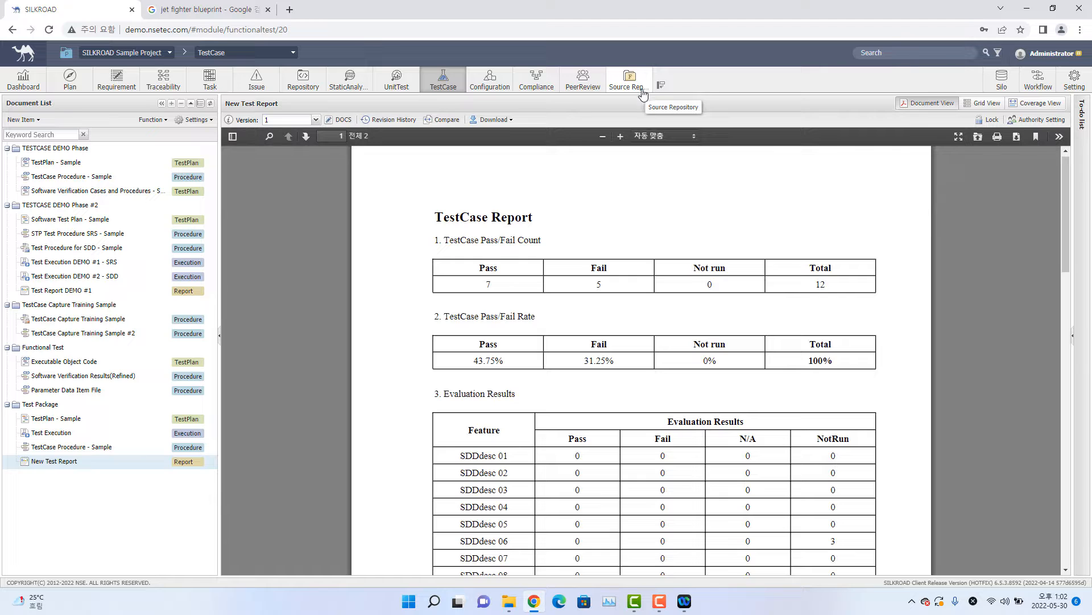
Open the Source Repository module and look through the folders and source files in its tree.
left_click(639, 95)
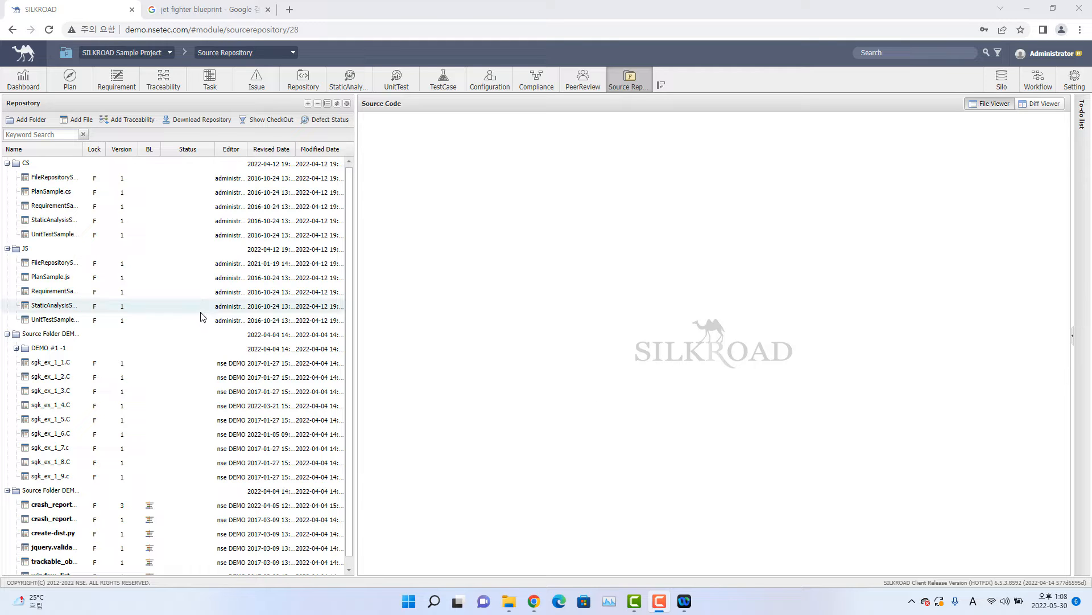
scroll(197, 314, "down", 2)
scroll(211, 327, "up", 2)
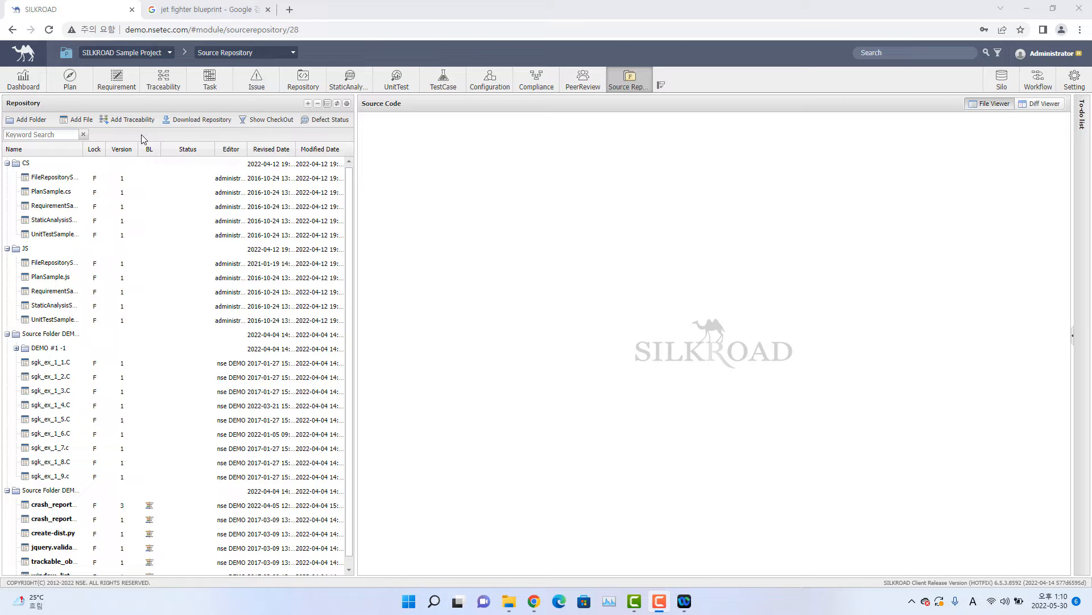
scroll(80, 222, "down", 1)
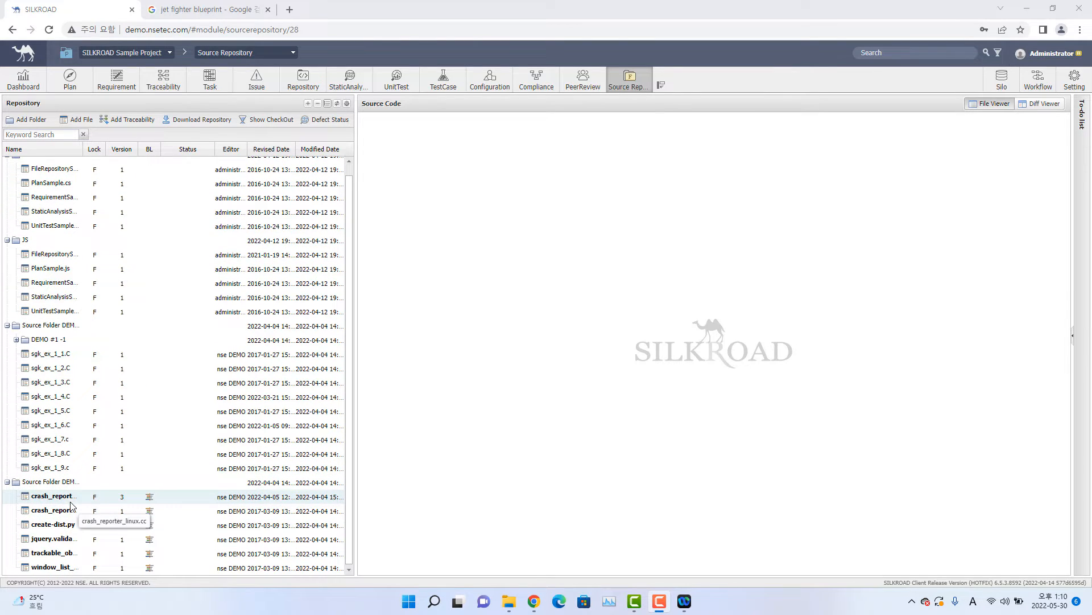
scroll(80, 267, "up", 1)
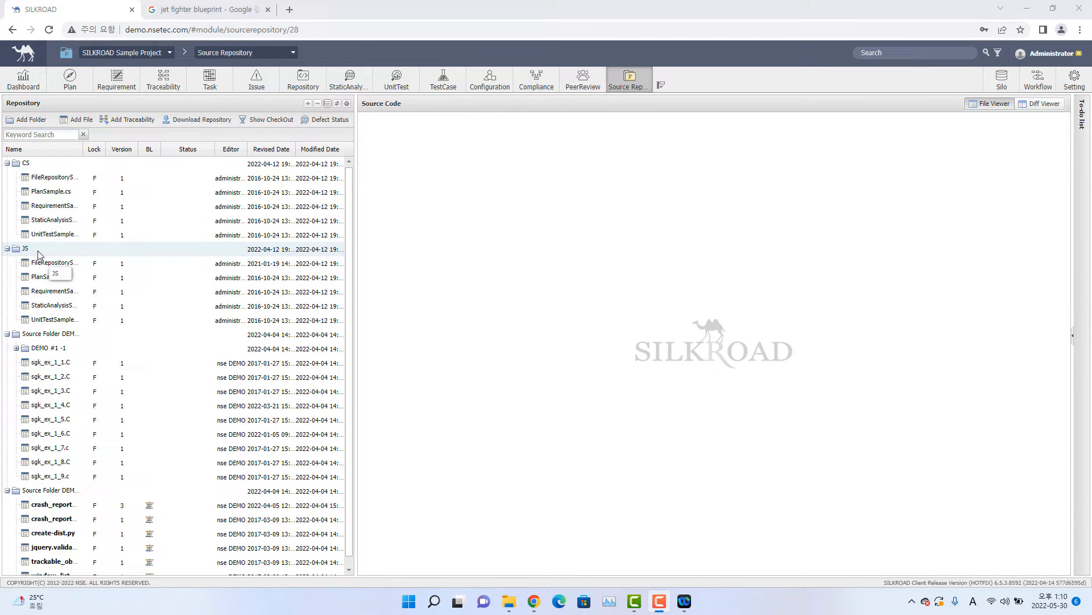
scroll(61, 456, "down", 1)
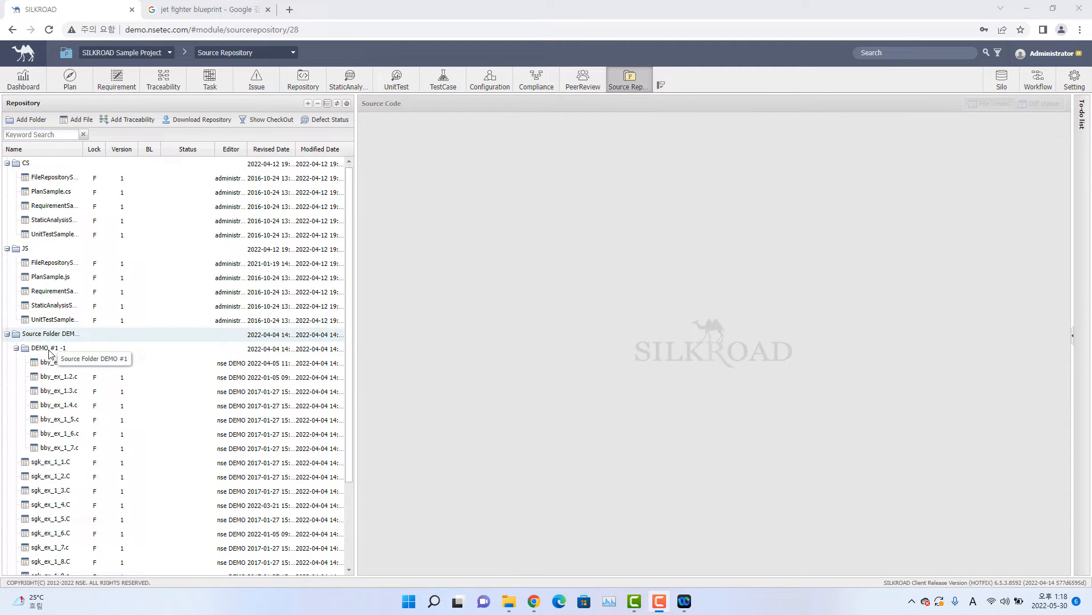
scroll(73, 376, "down", 2)
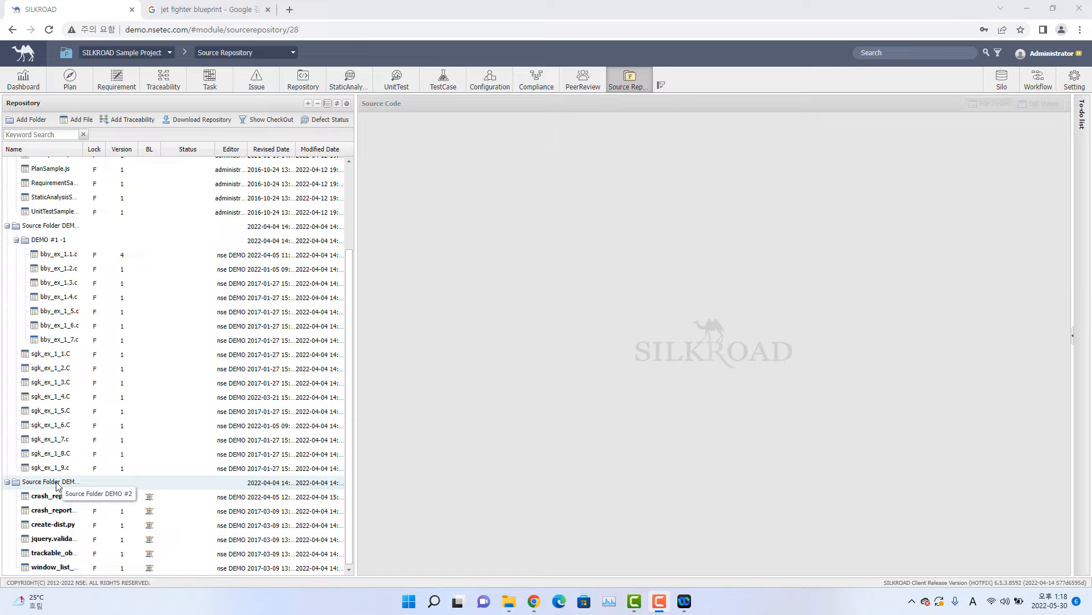
scroll(66, 480, "up", 3)
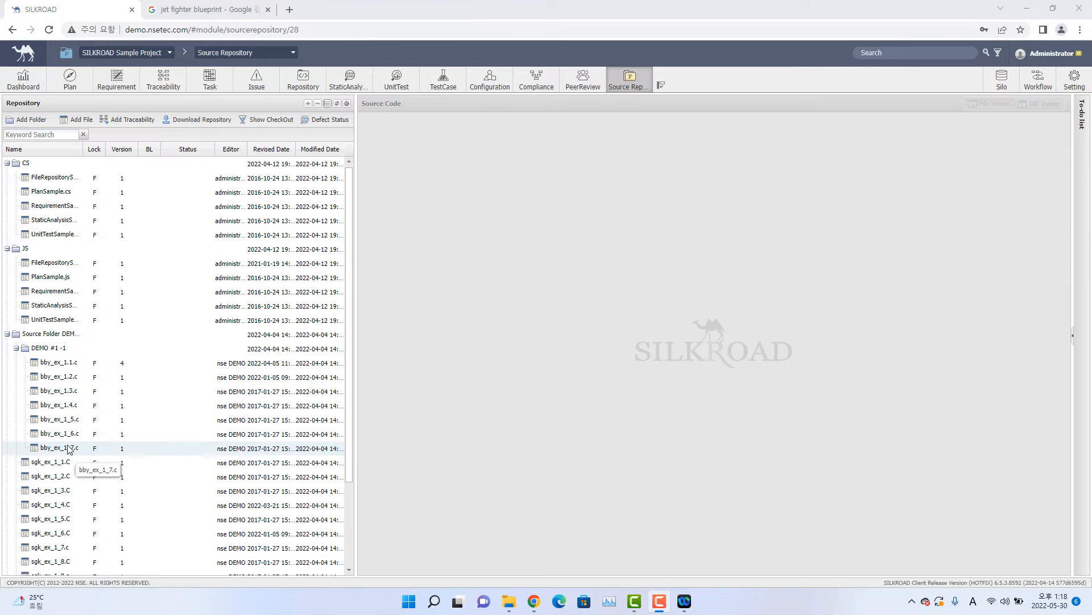
scroll(5, 205, "down", 3)
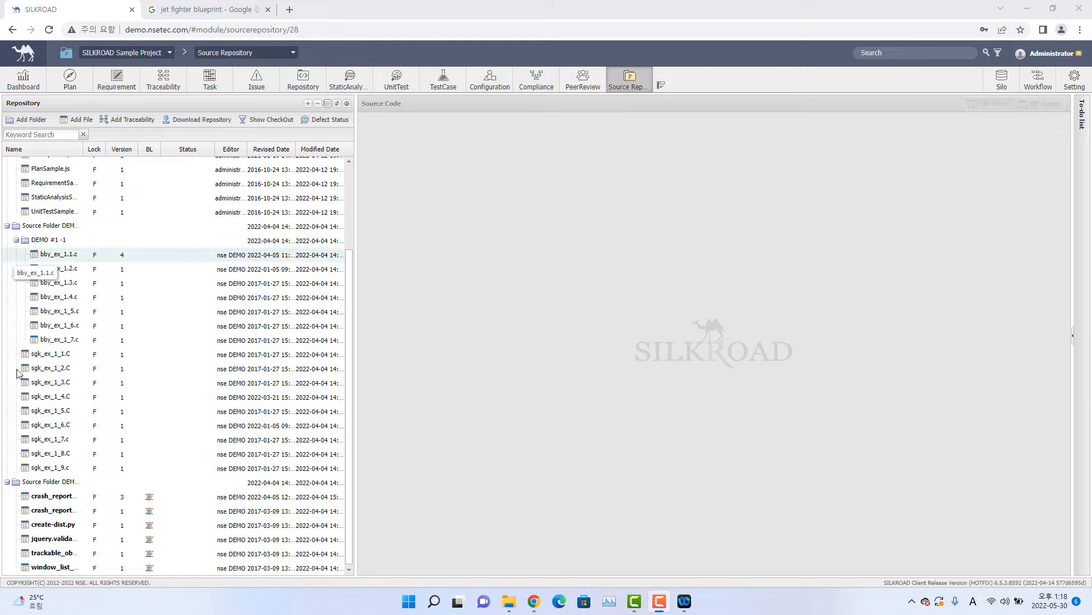
Refresh the repository tree and look over its folders and files.
left_click(5, 483)
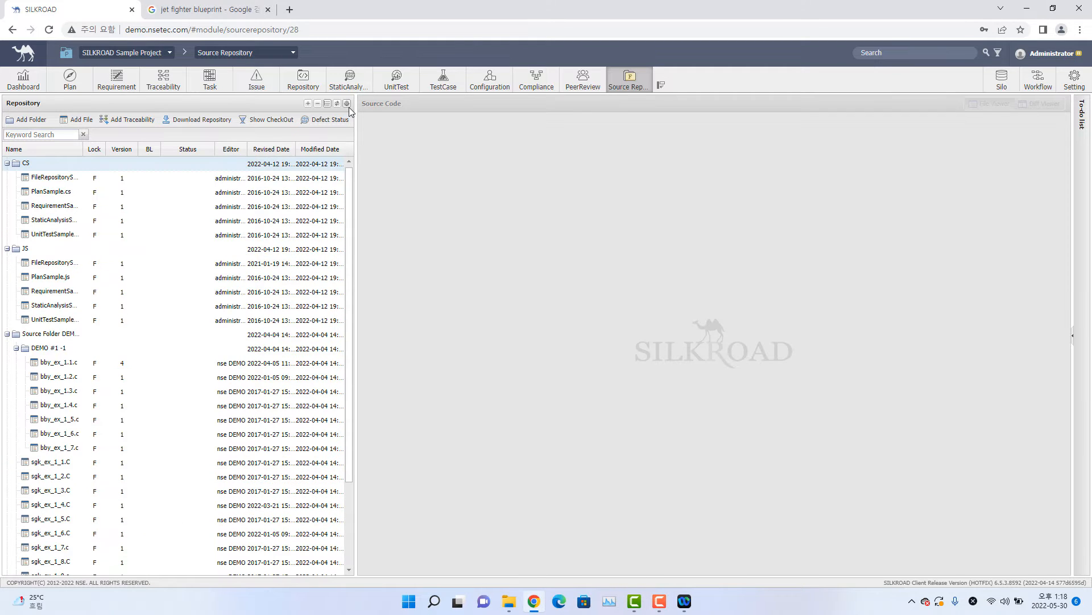
left_click(336, 104)
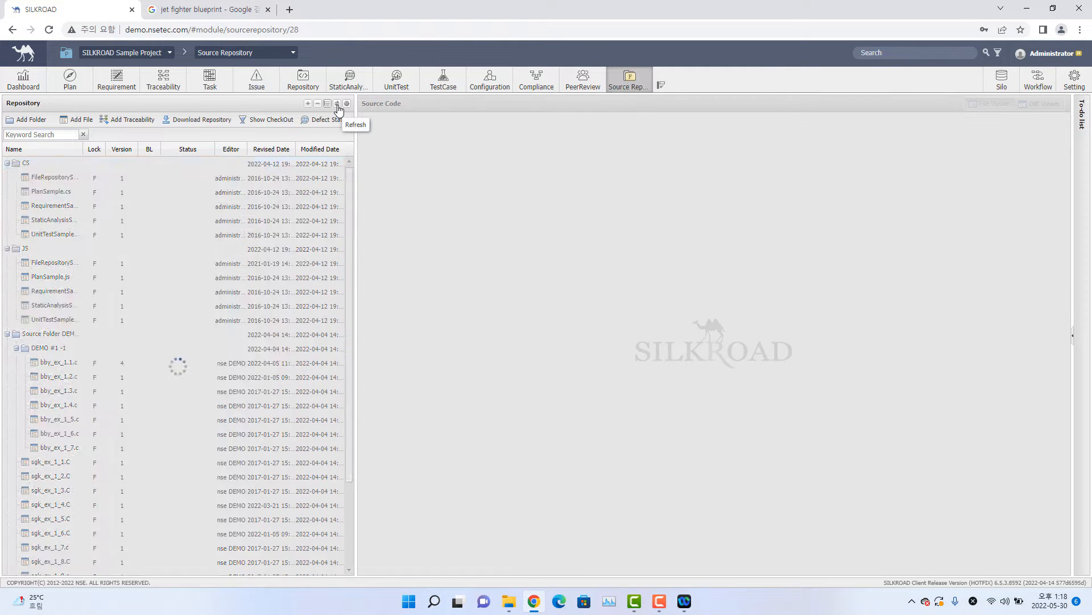
scroll(165, 342, "down", 3)
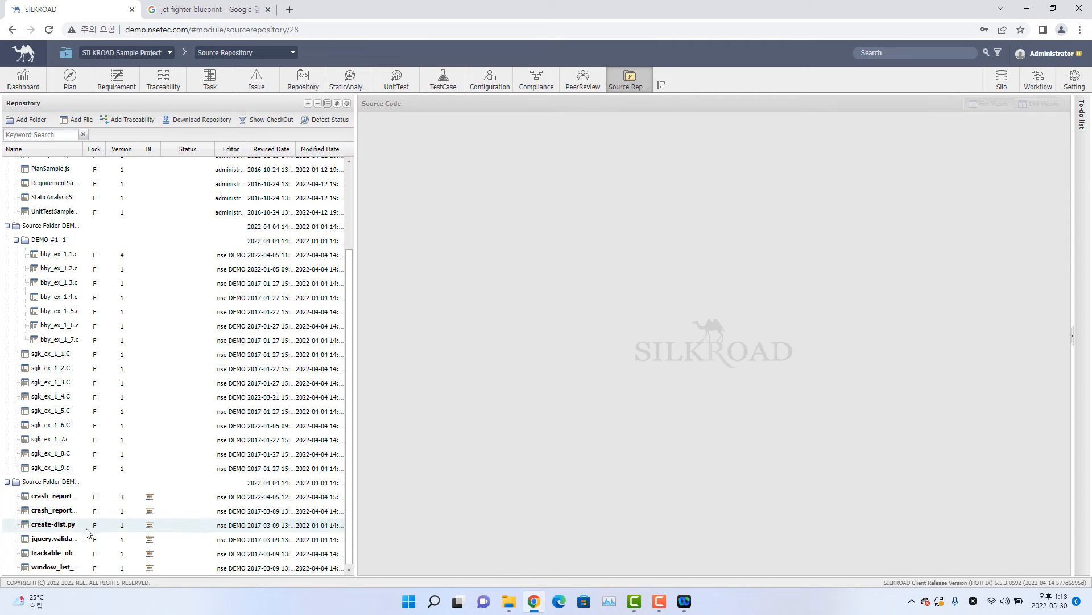
scroll(85, 512, "up", 3)
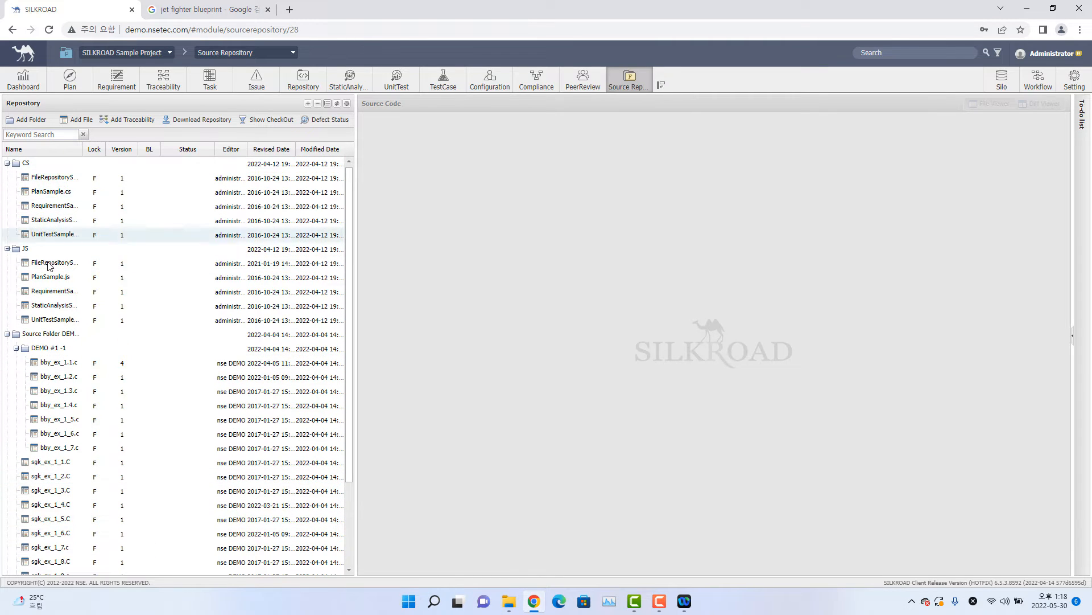
scroll(57, 398, "down", 3)
scroll(29, 551, "up", 3)
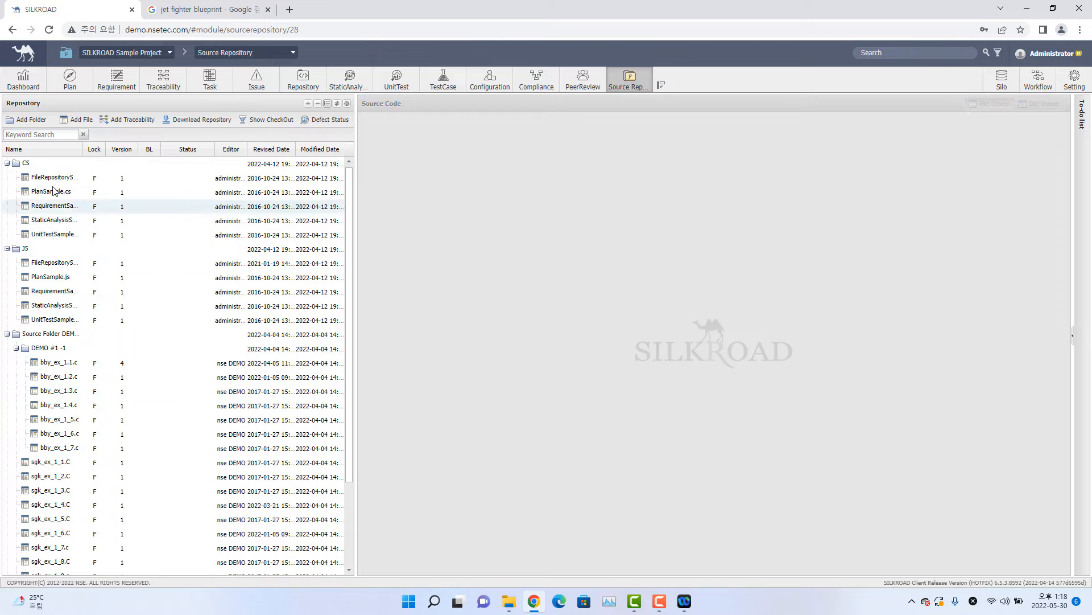
Add a top-level folder to the repository tree with a name starting with "Source Repository".
left_click(37, 123)
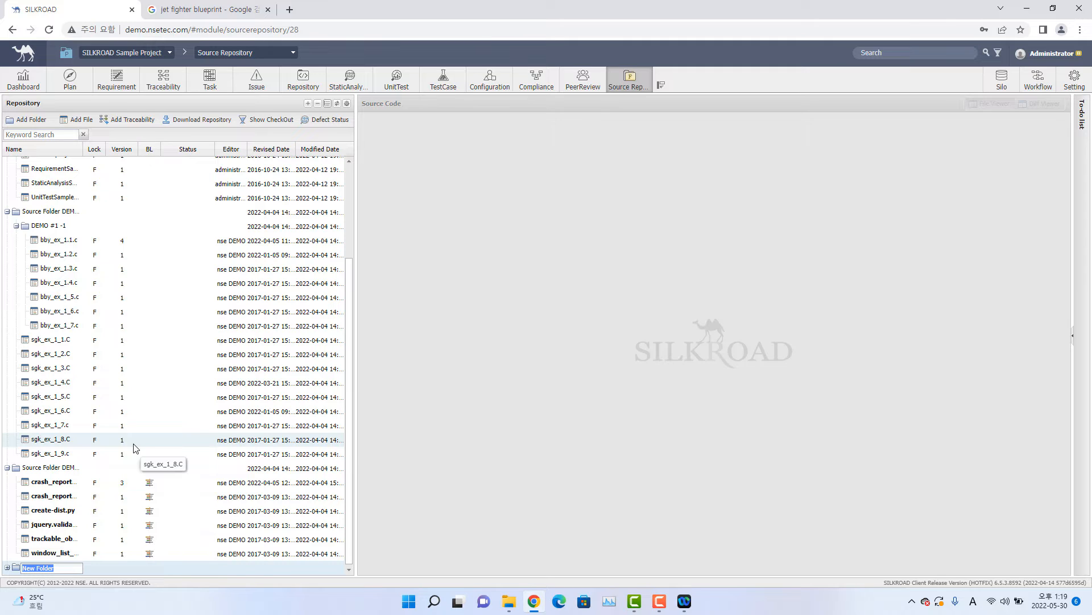
key("ctrl+v")
key("Return")
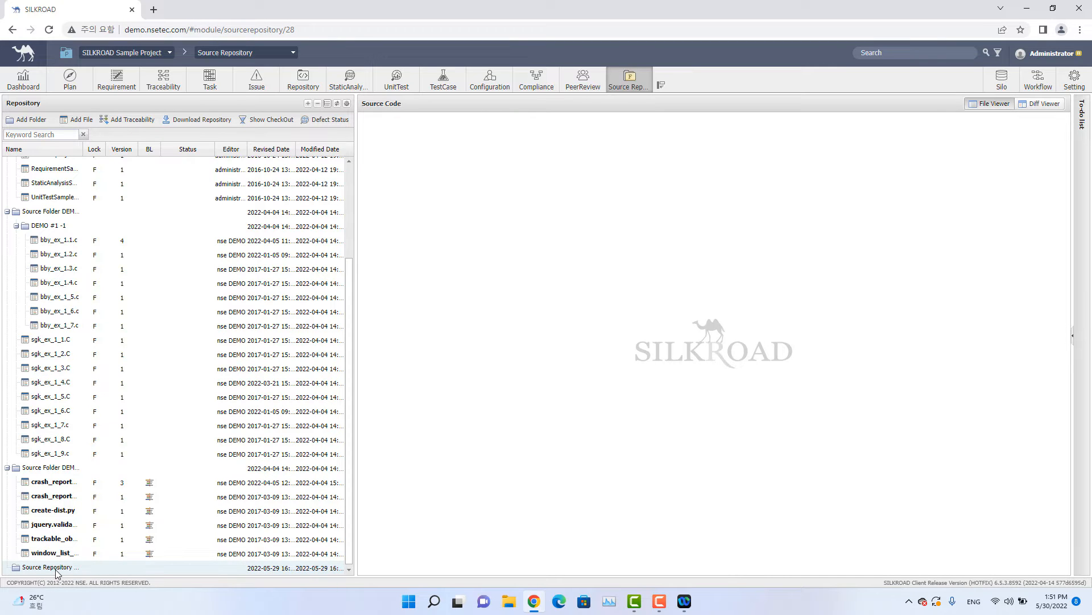
Upload all six files from the local Source Folder DEMO #2 directory into the new Source Repository folder and commit them.
right_click(56, 571)
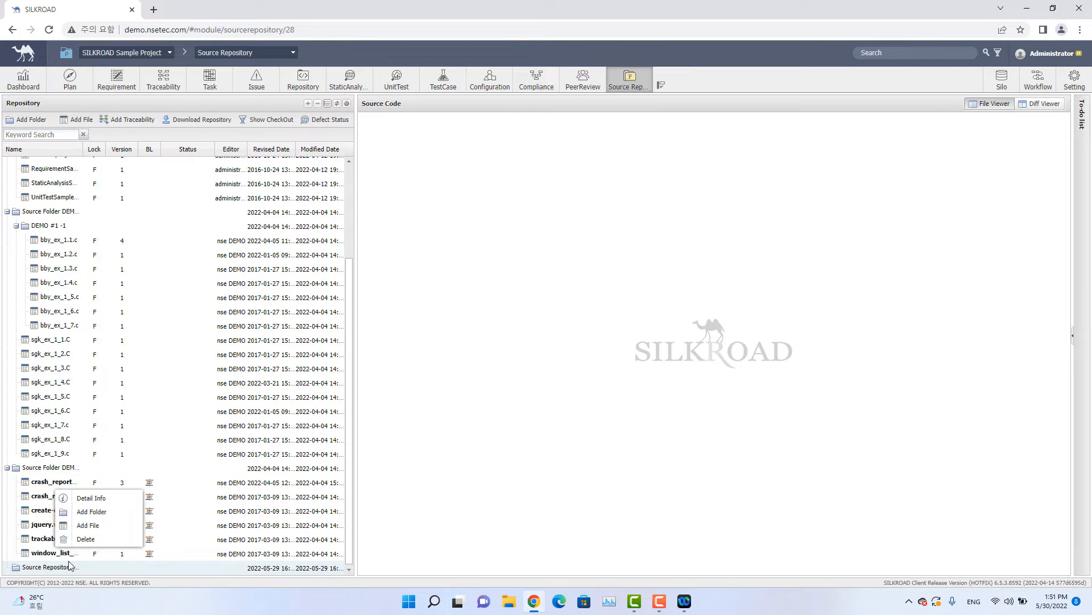
left_click(105, 527)
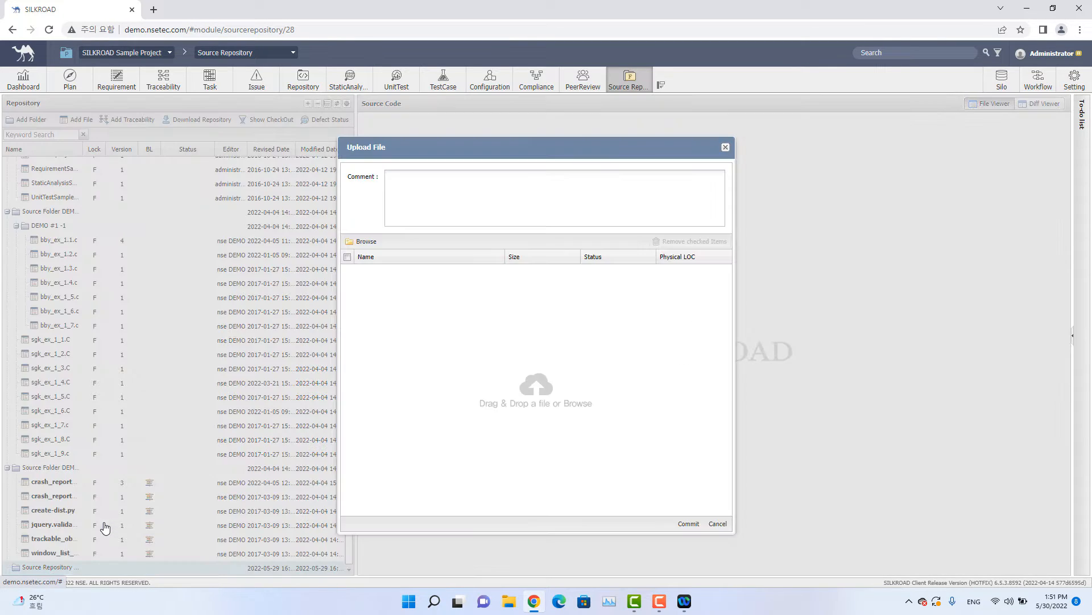
left_click(372, 243)
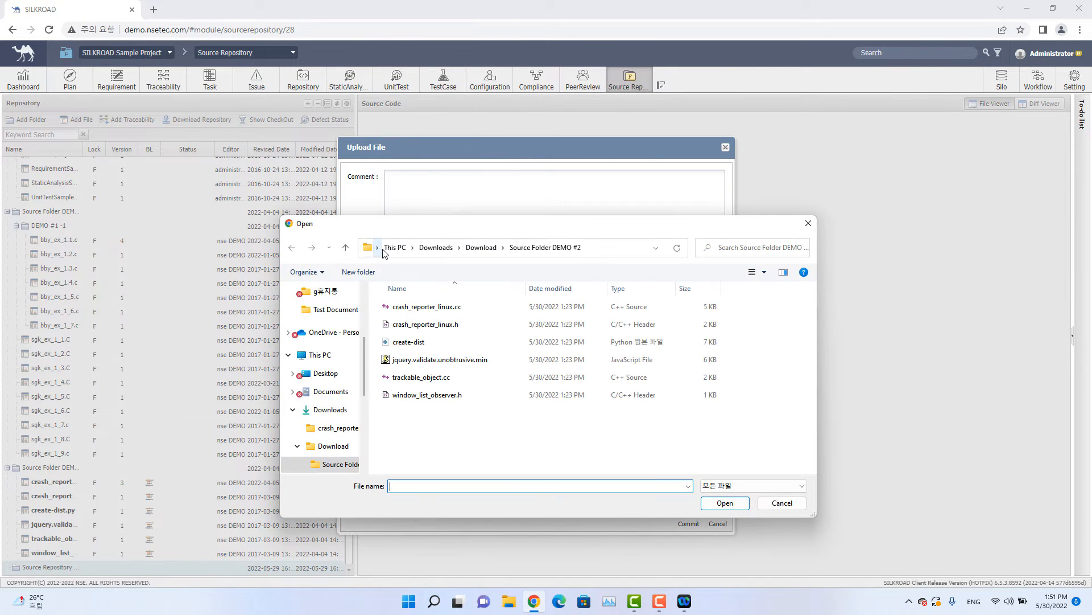
left_click(464, 395)
left_click(457, 312, "shift")
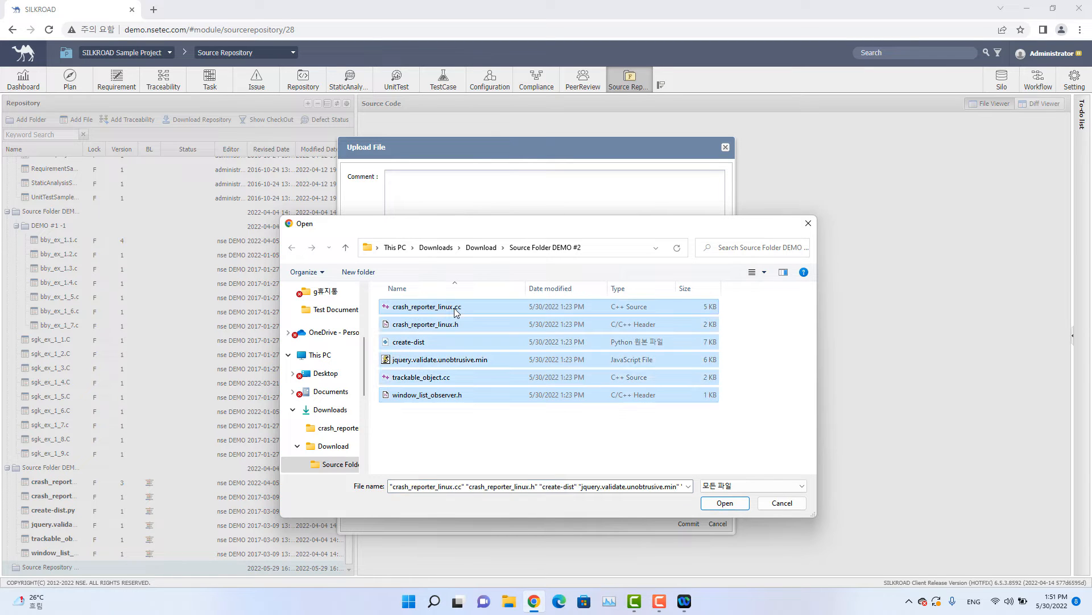
left_click(725, 503)
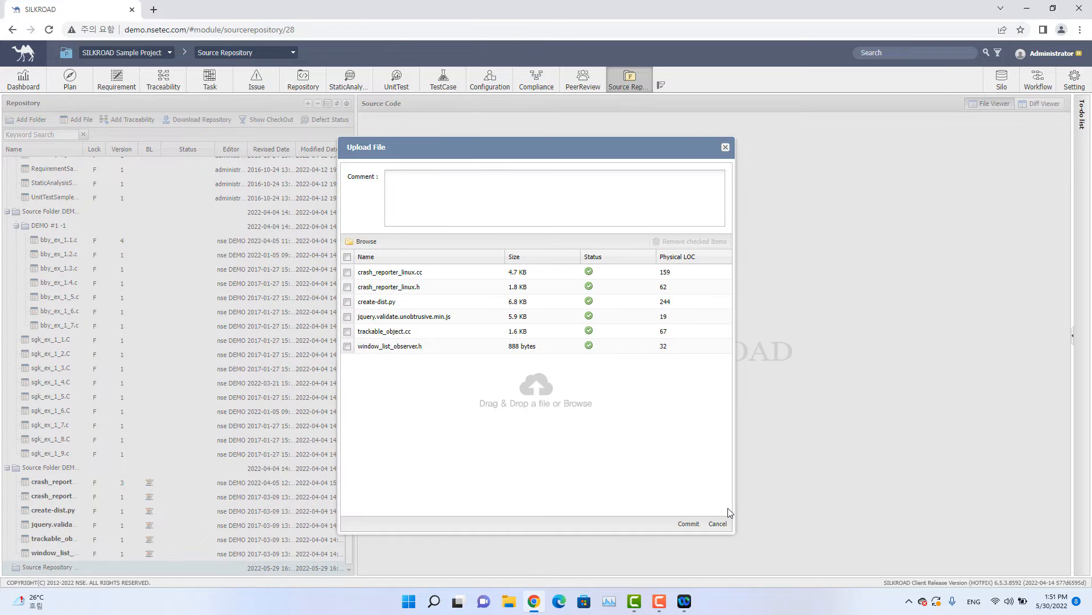
left_click(689, 524)
left_click(526, 343)
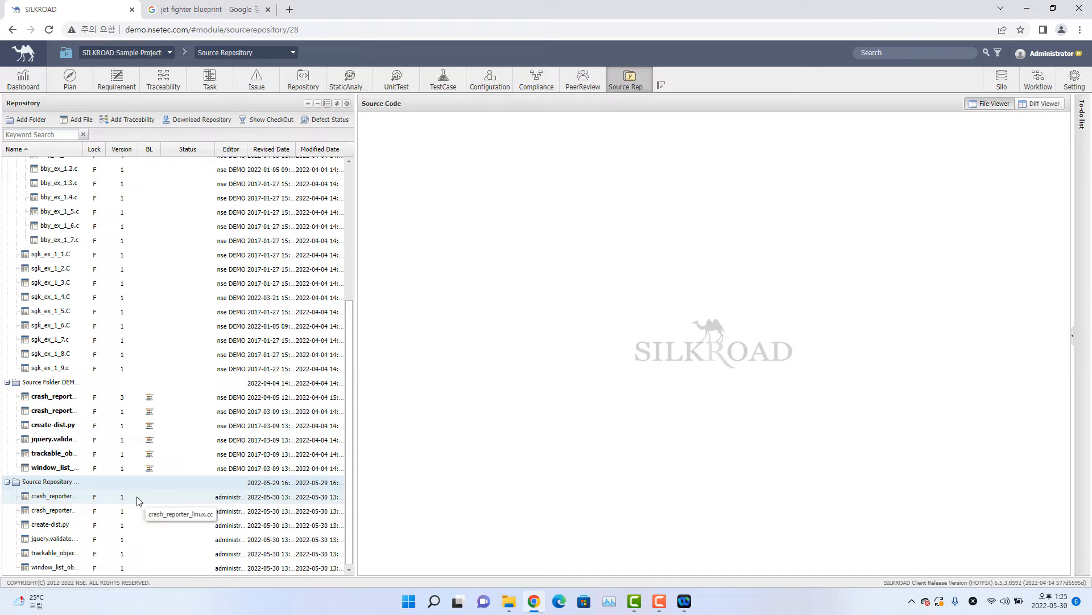
View the source code of each uploaded file in the new folder, from crash_reporter_linux.cc to window_list_observer.h.
left_click(138, 499)
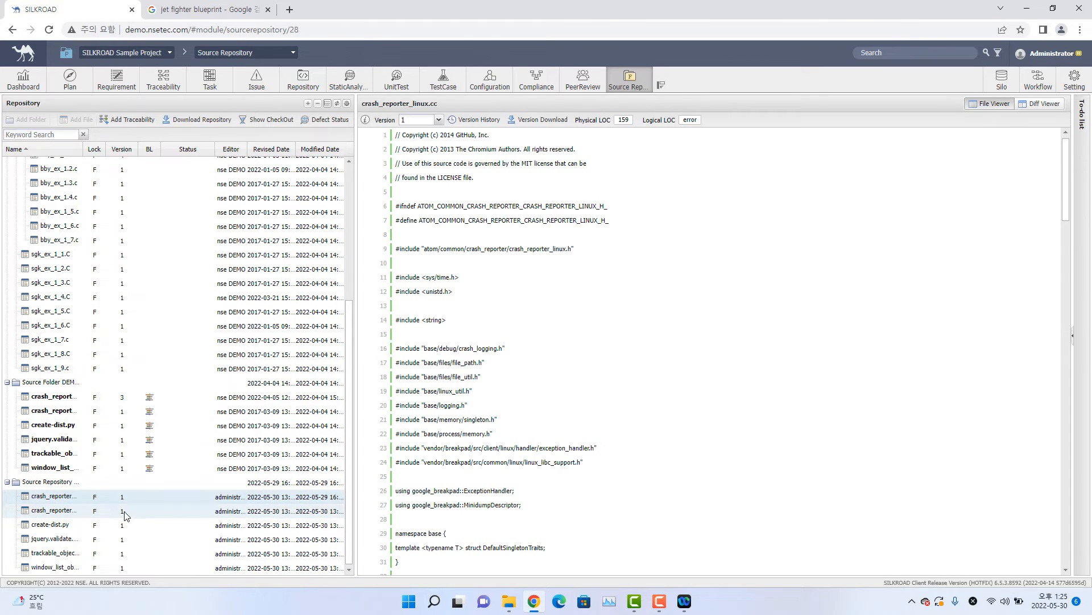
left_click(125, 512)
left_click(128, 524)
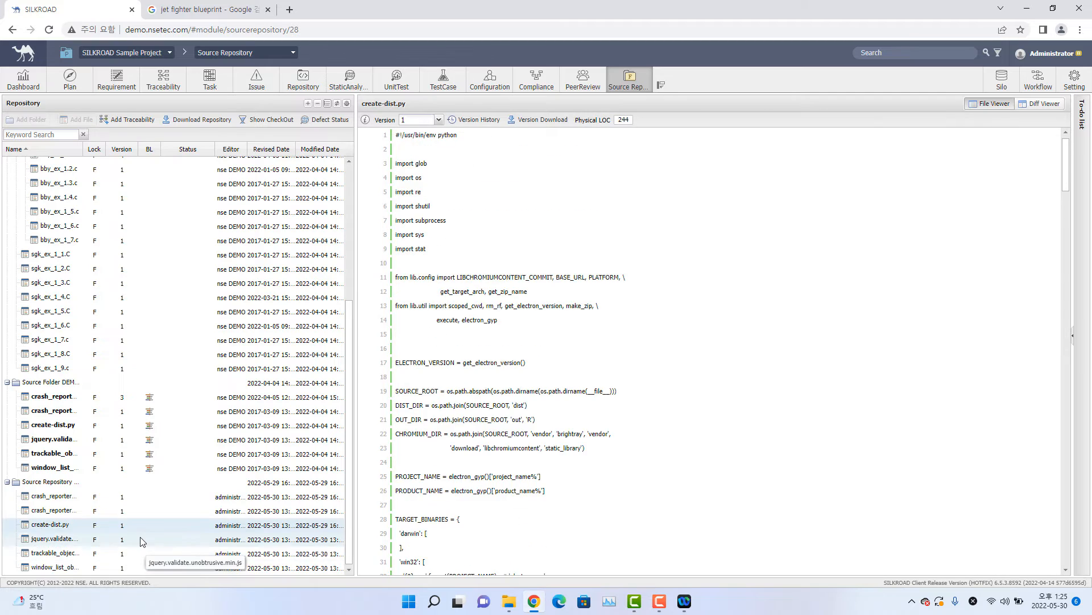
left_click(141, 538)
left_click(141, 553)
left_click(141, 568)
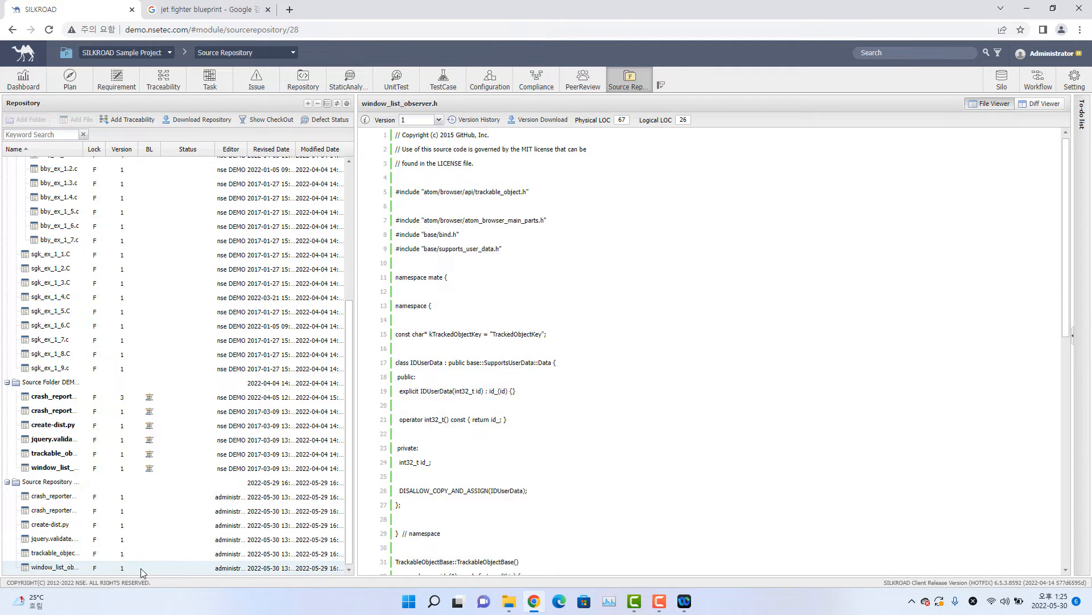
Check out crash_reporter_linux.cc from the new Source Repository folder.
left_click(140, 502)
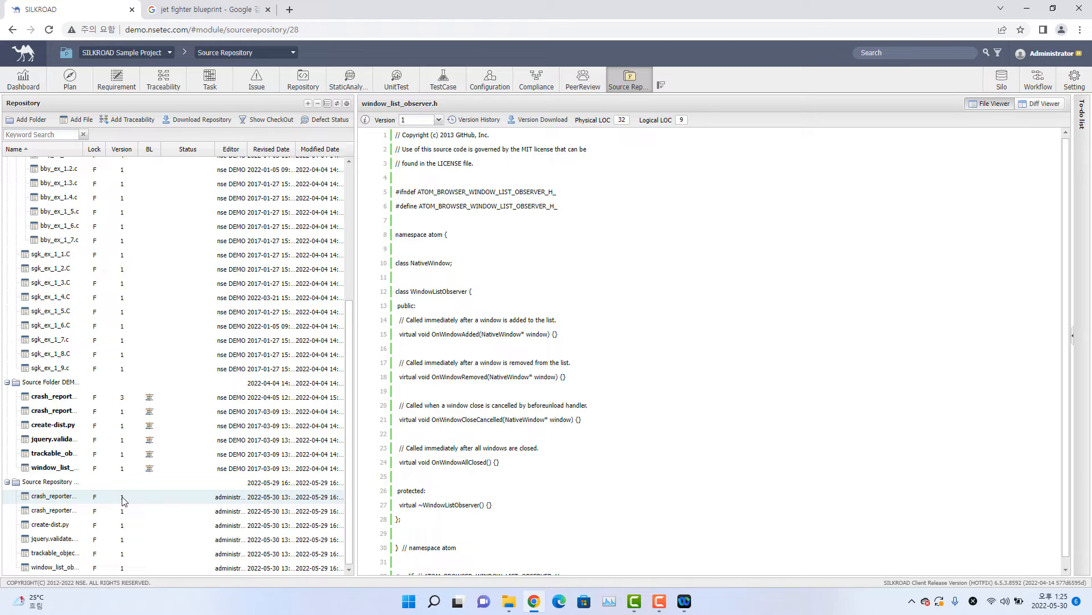
right_click(65, 501)
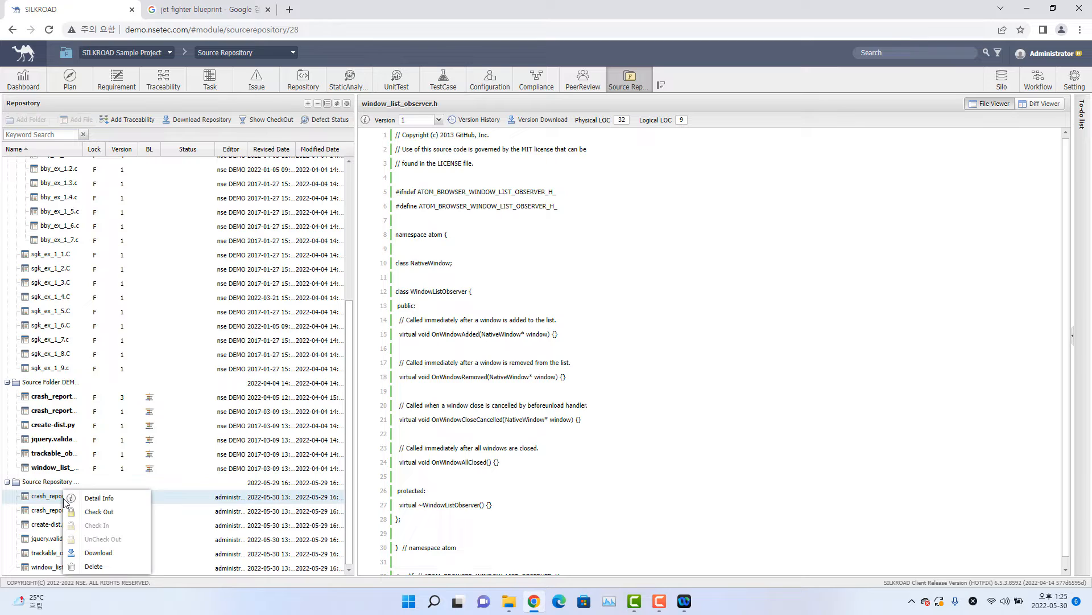
left_click(116, 515)
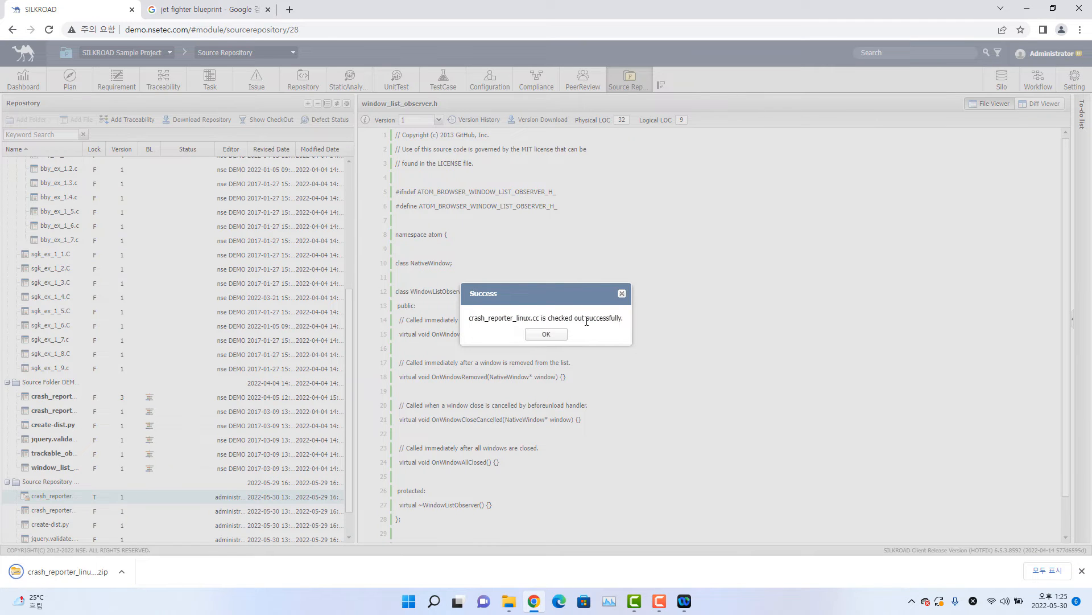
left_click(551, 334)
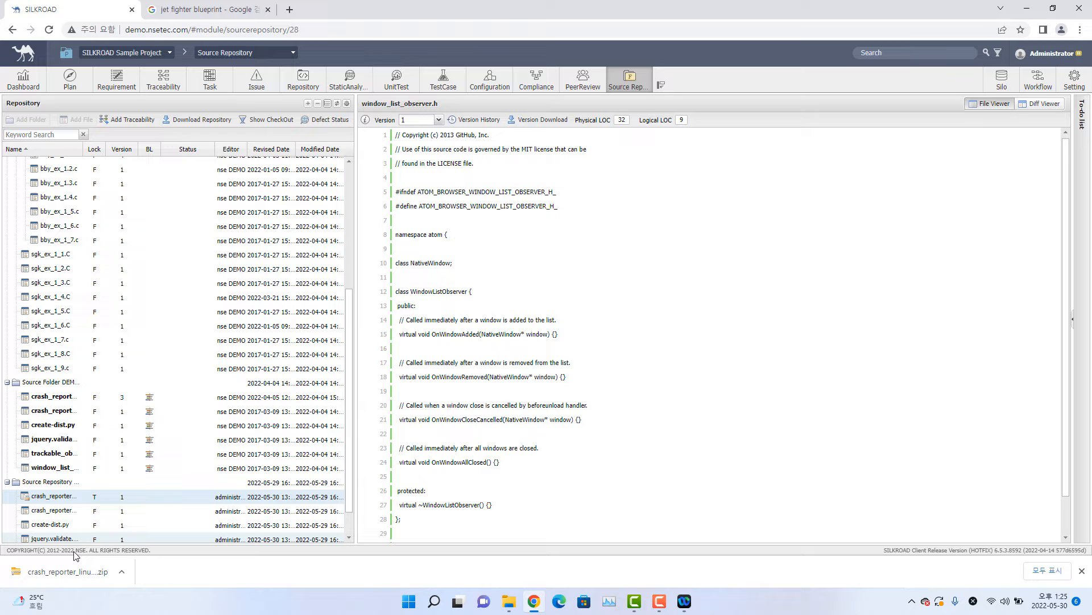
Show the downloaded archive in its local folder and open the extracted crash_reporter_linux.cc with a different application.
left_click(122, 574)
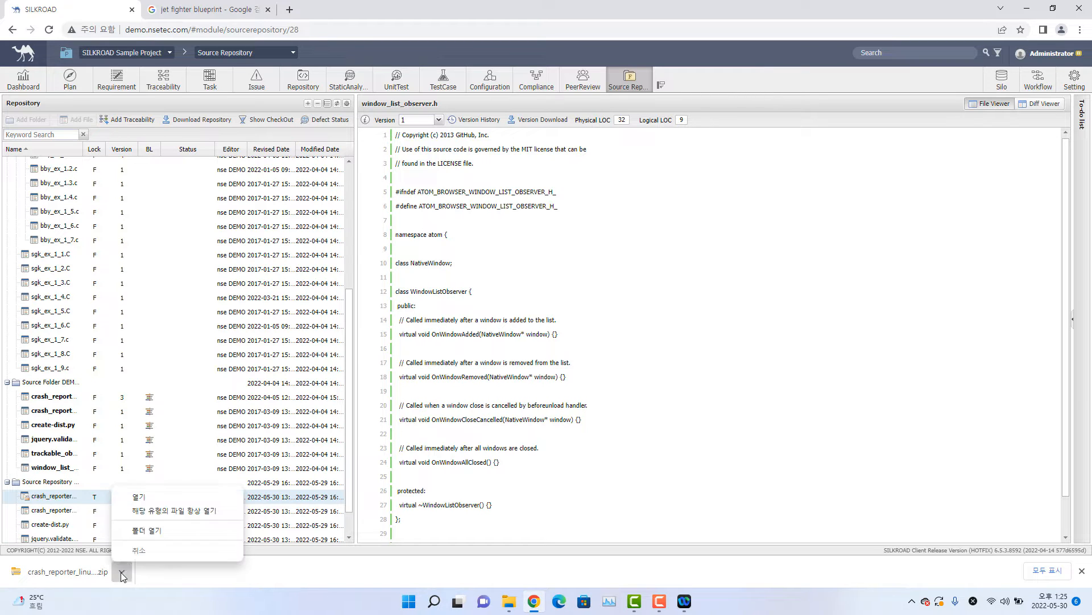
left_click(143, 535)
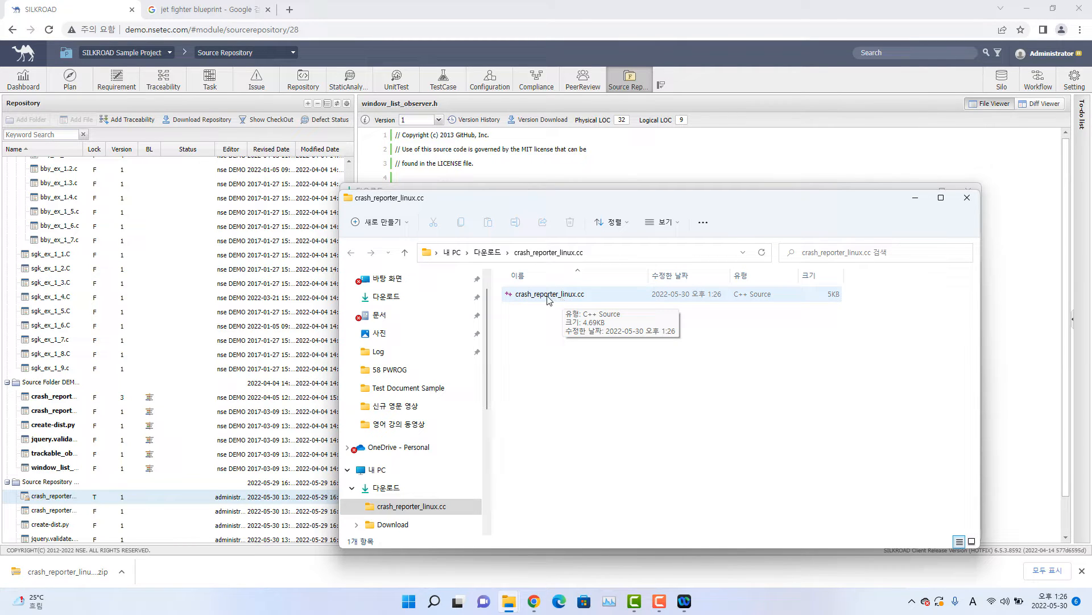
right_click(550, 297)
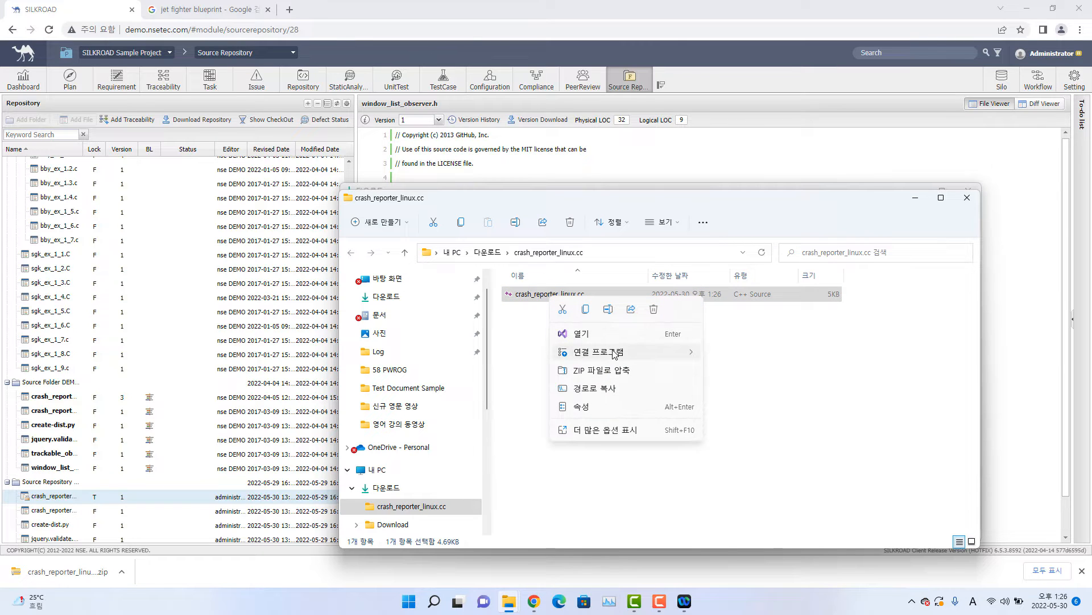
mouse_move(617, 352)
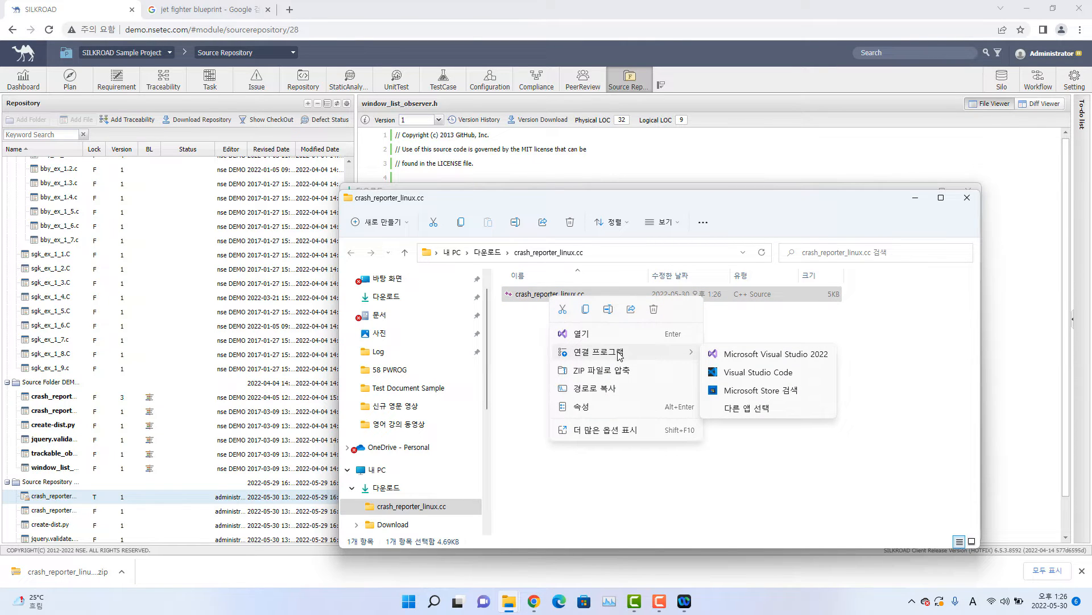
left_click(752, 412)
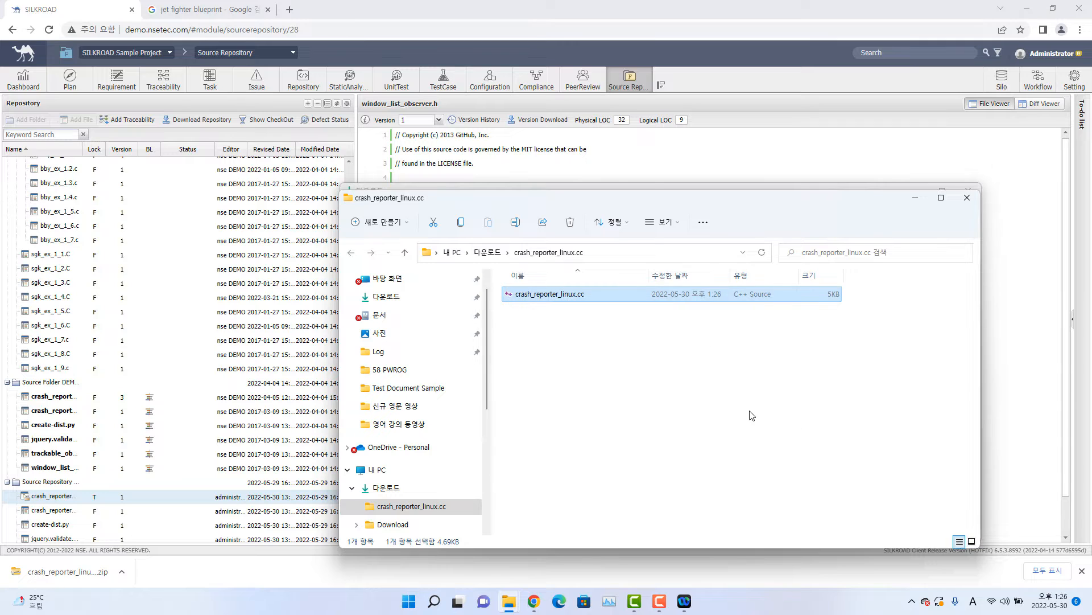
left_click(479, 322)
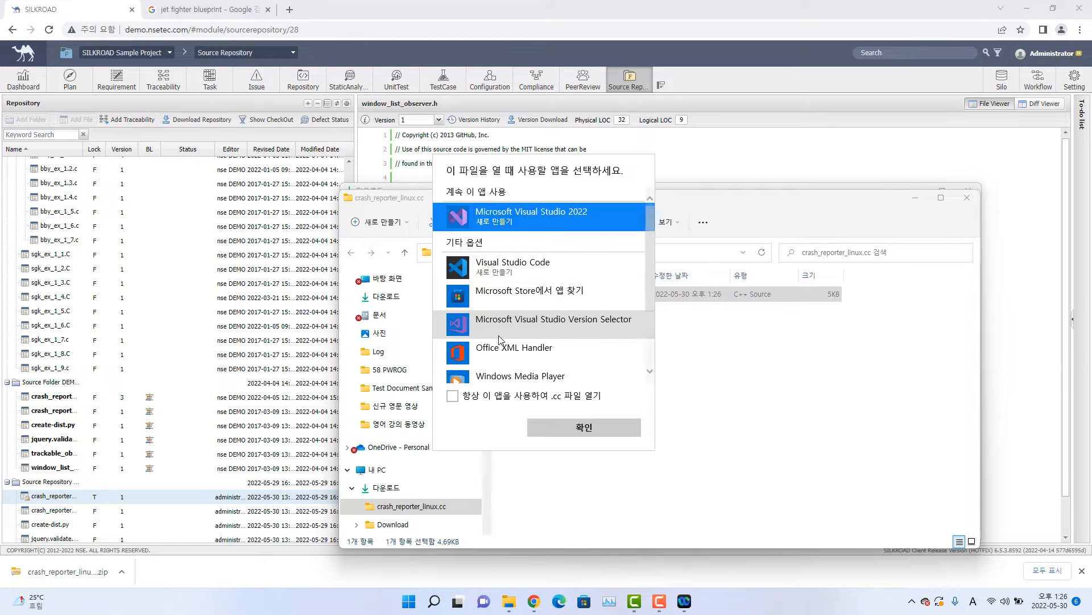
scroll(481, 330, "down", 3)
double_click(489, 342)
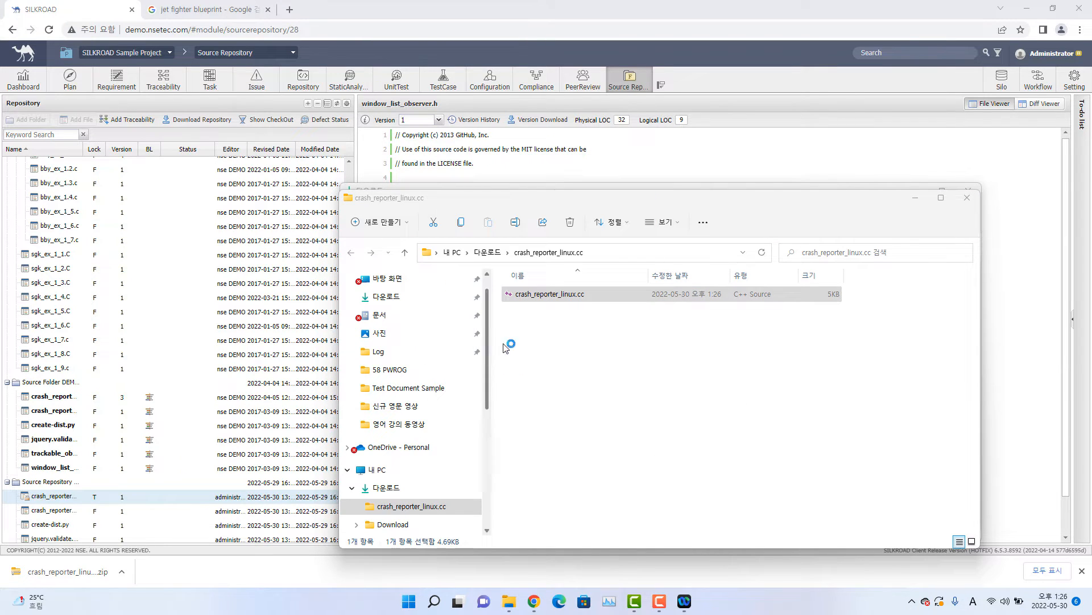
Replace the four copyright comment lines at the start of crash_reporter_linux.cc with "Modifications to Source file", then save and close the file.
left_click_drag(622, 97, 665, 189)
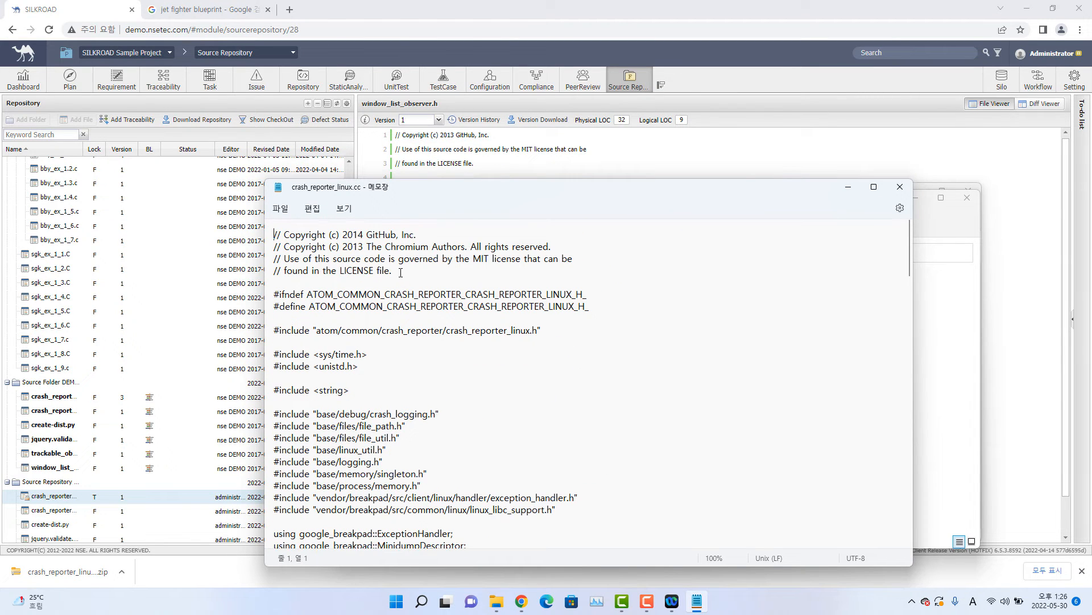
left_click_drag(394, 270, 267, 235)
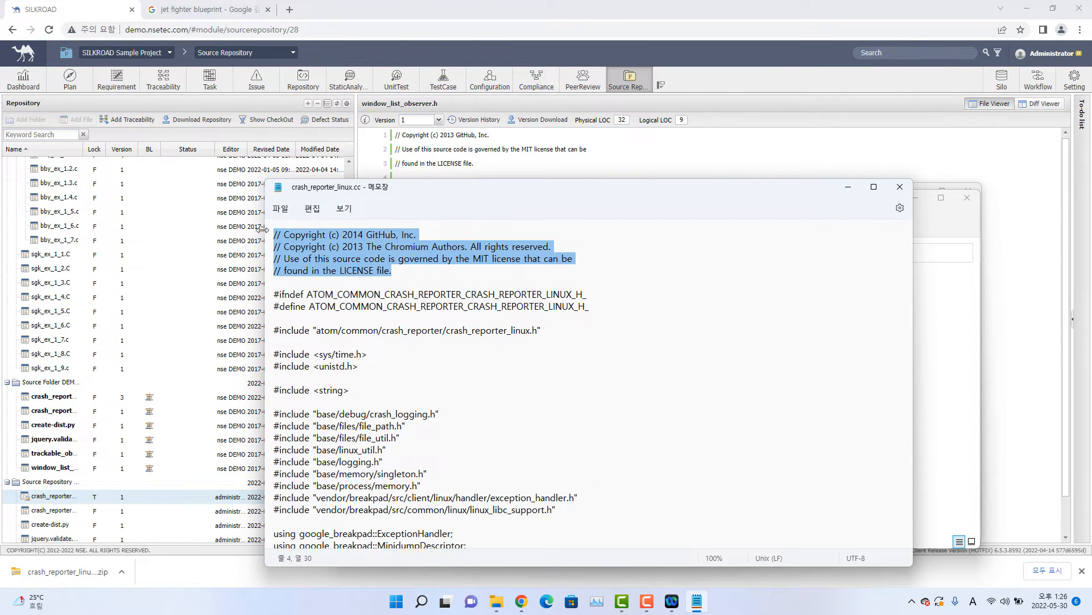
key("Delete")
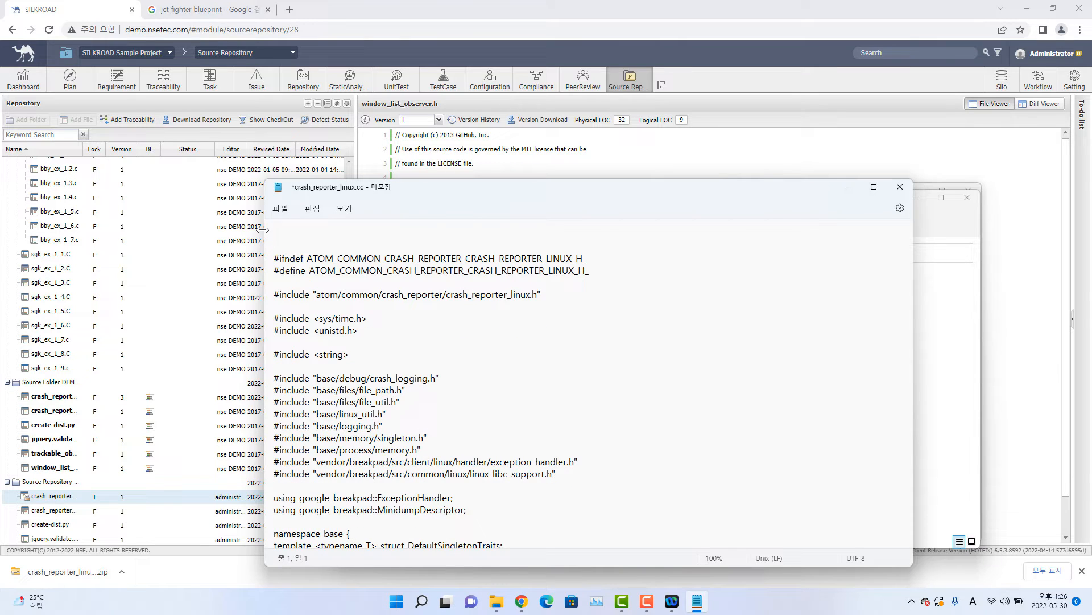
type("Modifications to Source file")
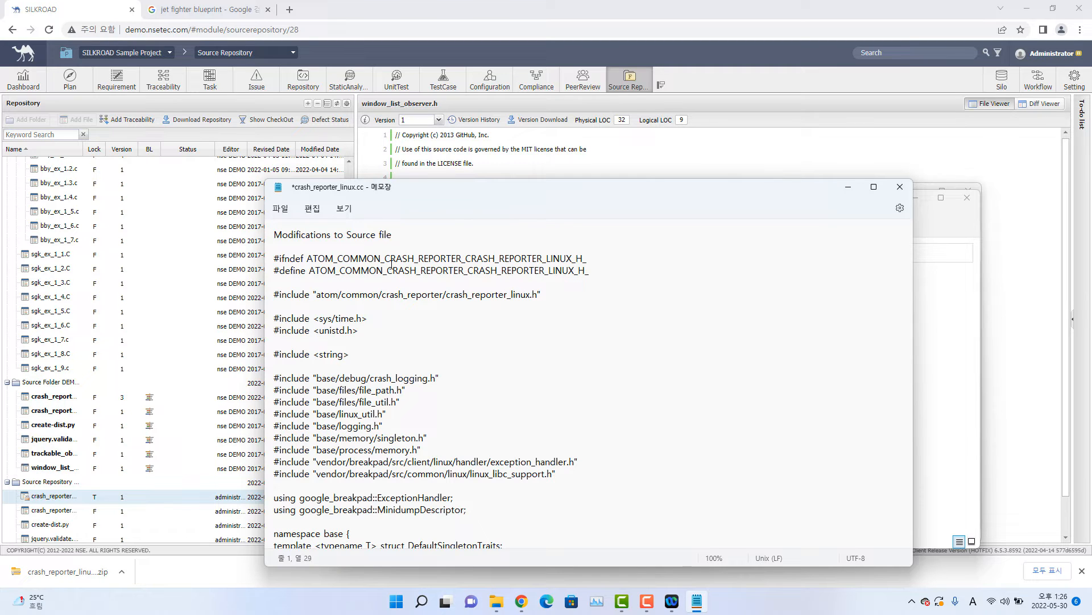
key("ctrl+s")
left_click(900, 187)
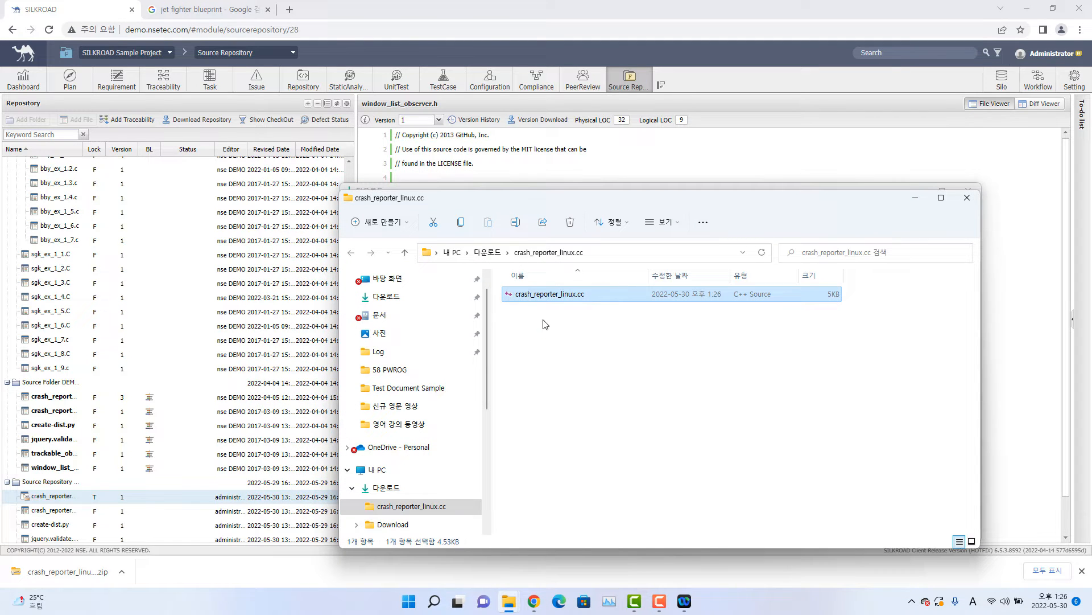
Clear the local crash_reporter_linux.cc and Downloads folder windows away to return to the SILKROAD Source Repository.
right_click(546, 295)
left_click(549, 298)
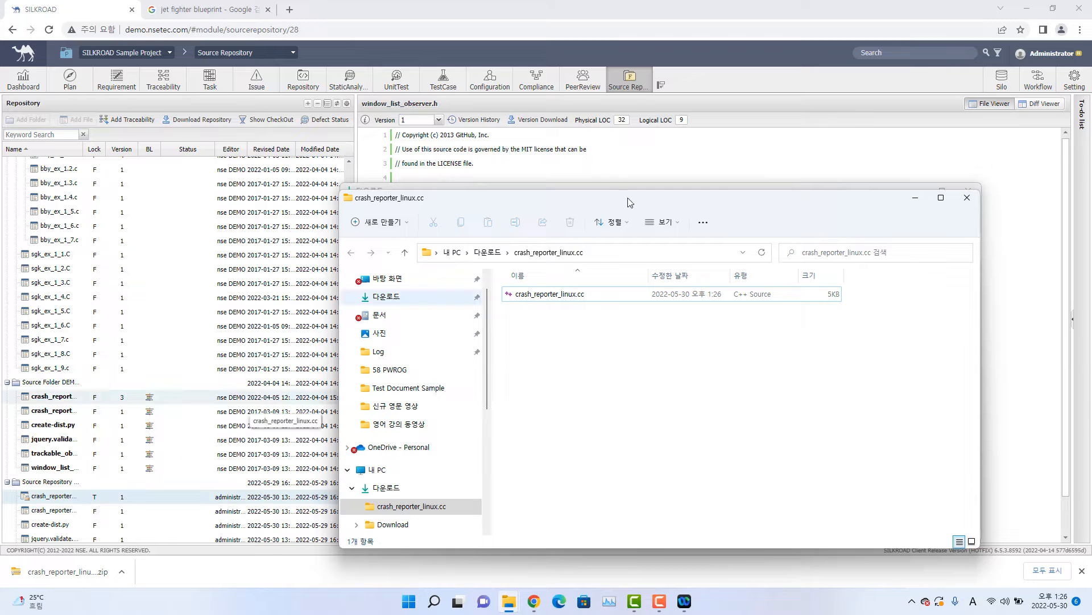
left_click(739, 190)
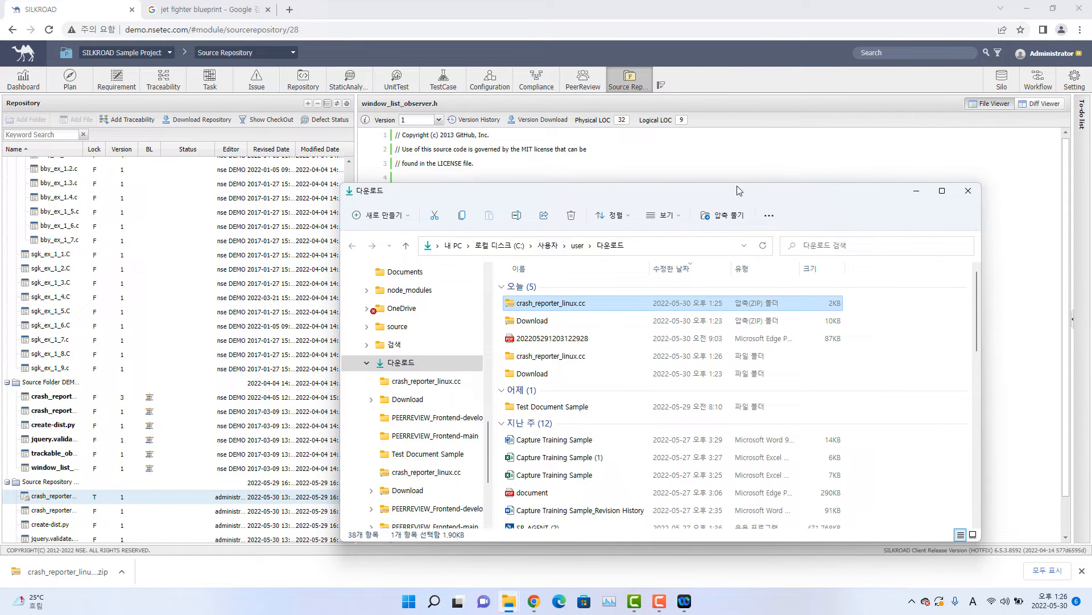
left_click(917, 192)
Check in crash_reporter_linux.cc in the new Source Repository folder, committing the edited file from the local crash_reporter_linux.cc folder without a comment.
scroll(226, 448, "down", 1)
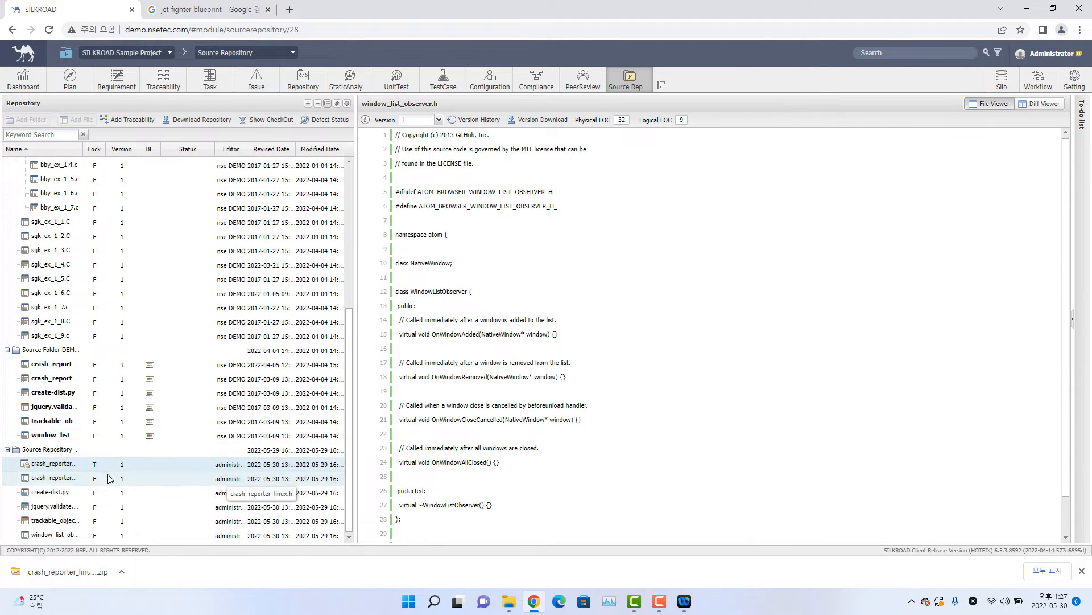
right_click(75, 468)
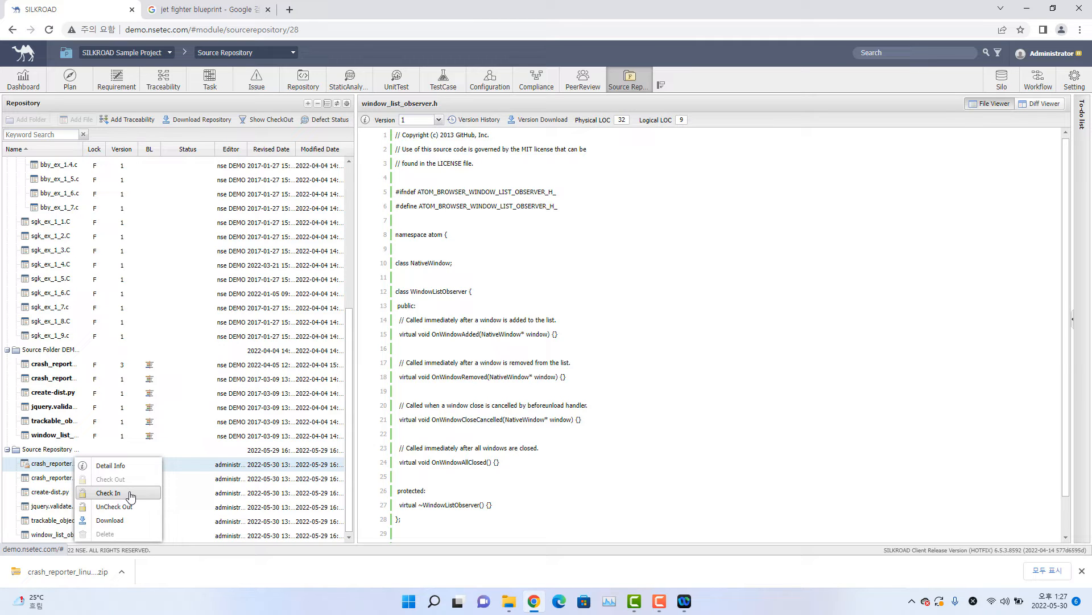
left_click(130, 494)
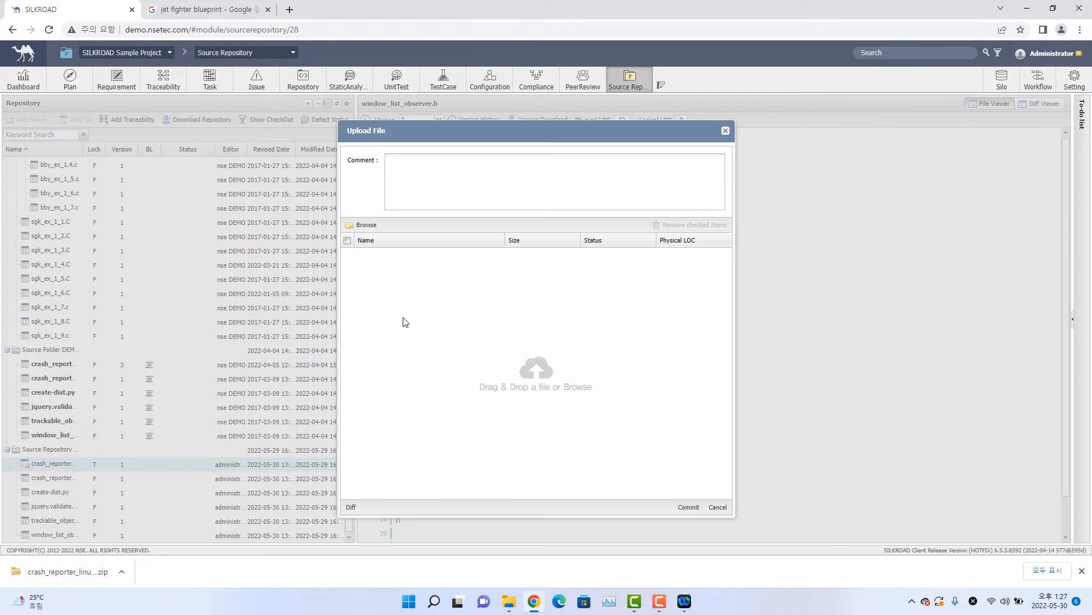
left_click(368, 225)
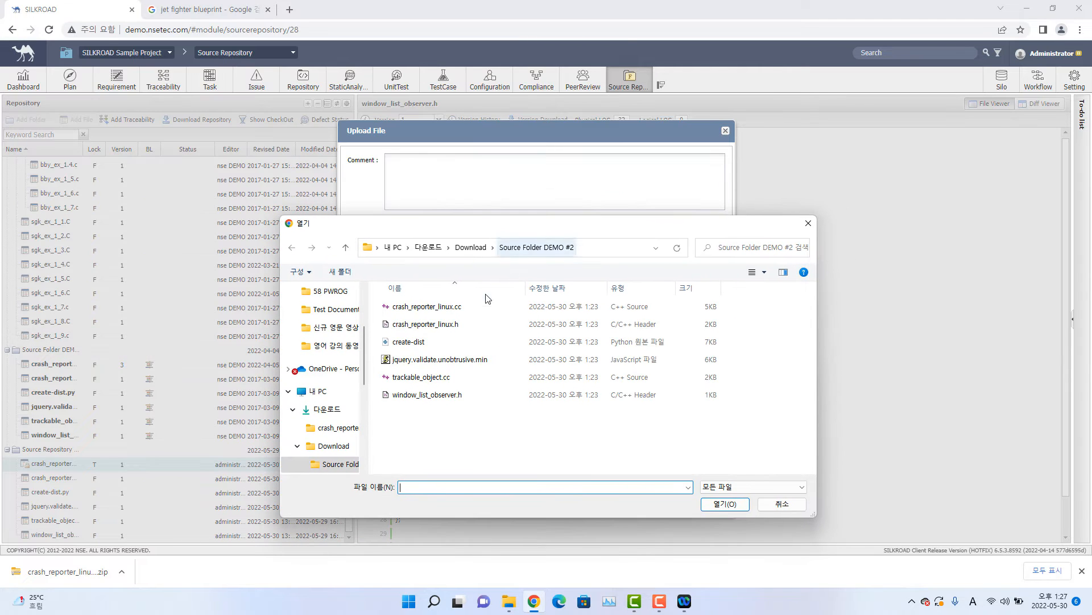
left_click(349, 249)
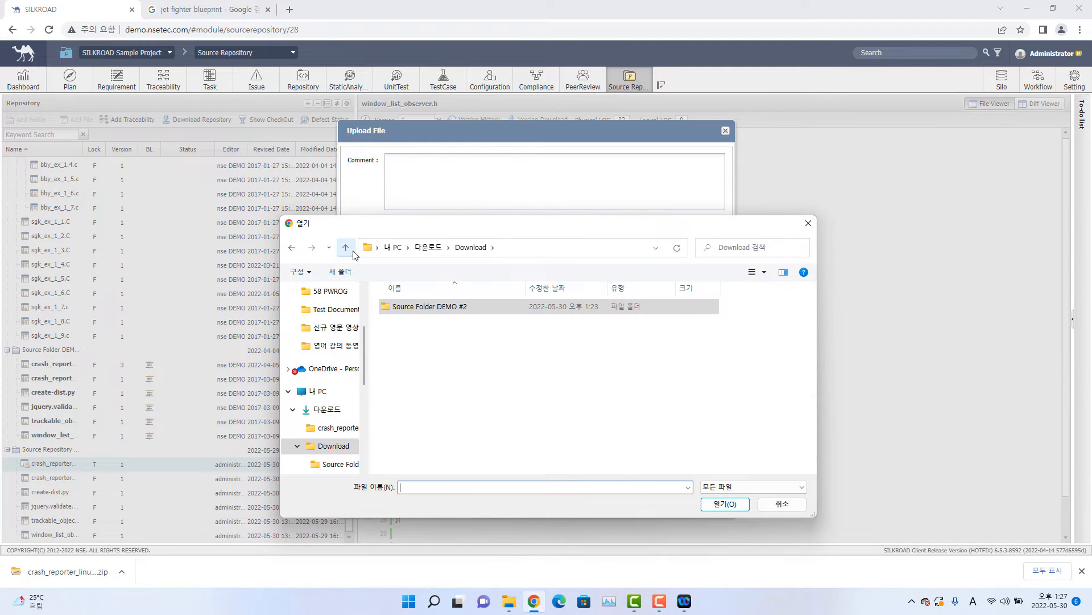
left_click(351, 251)
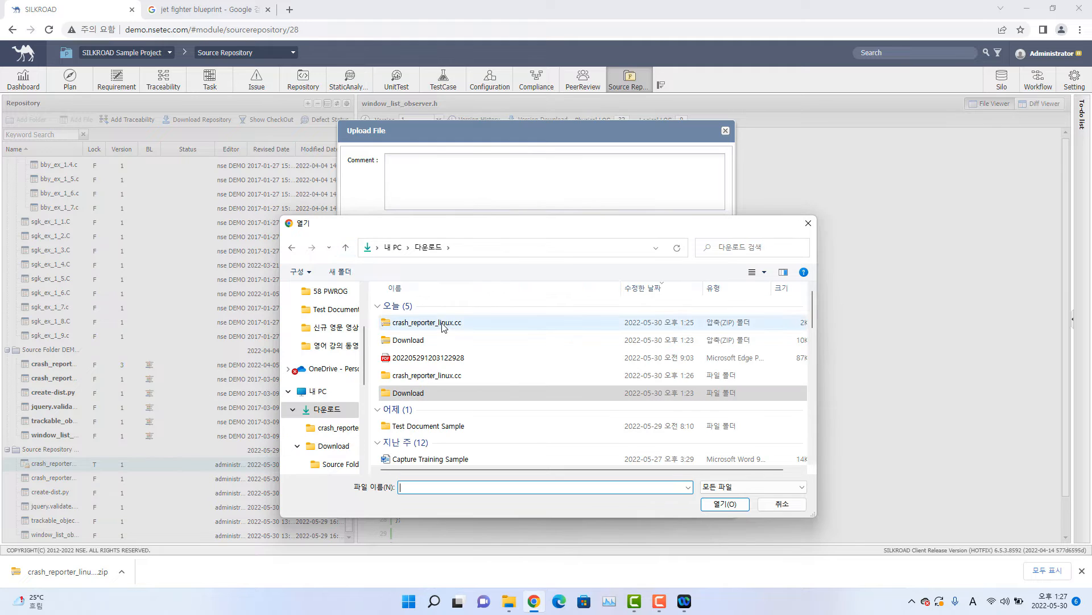
double_click(448, 375)
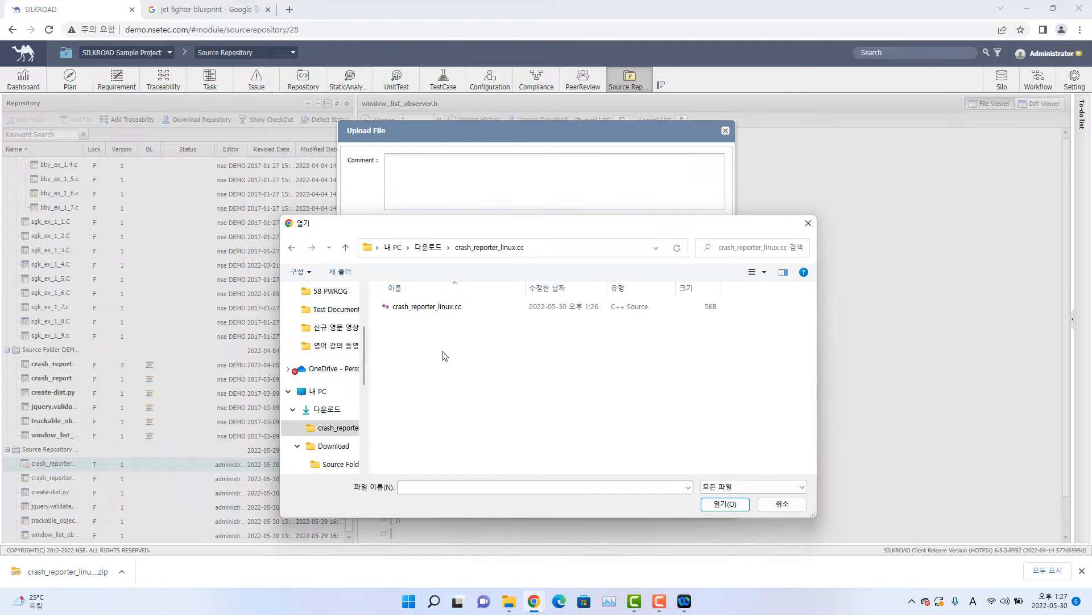
double_click(440, 310)
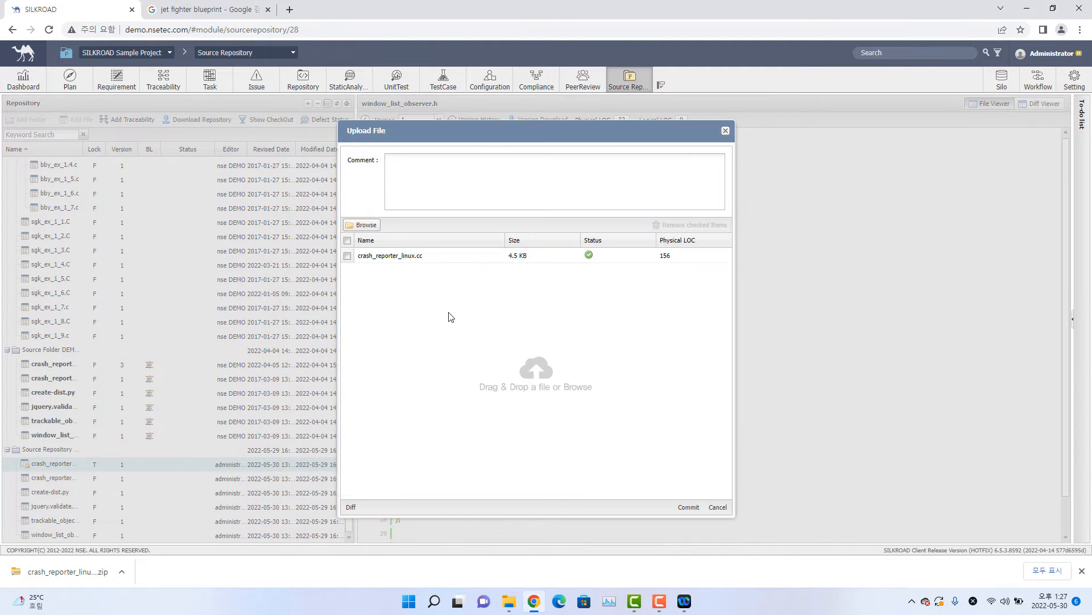
left_click(689, 508)
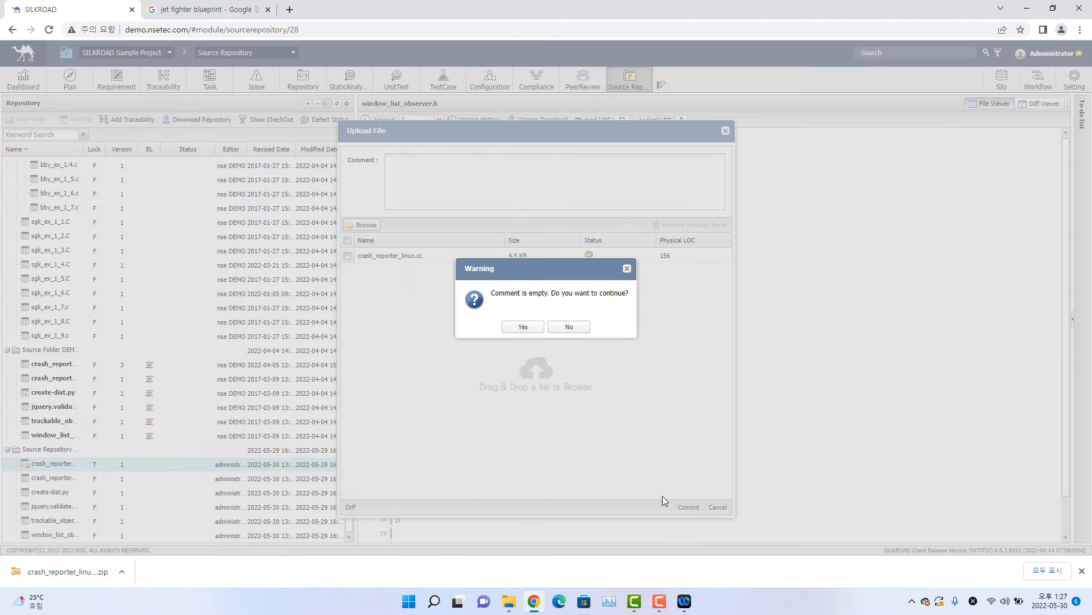
left_click(540, 327)
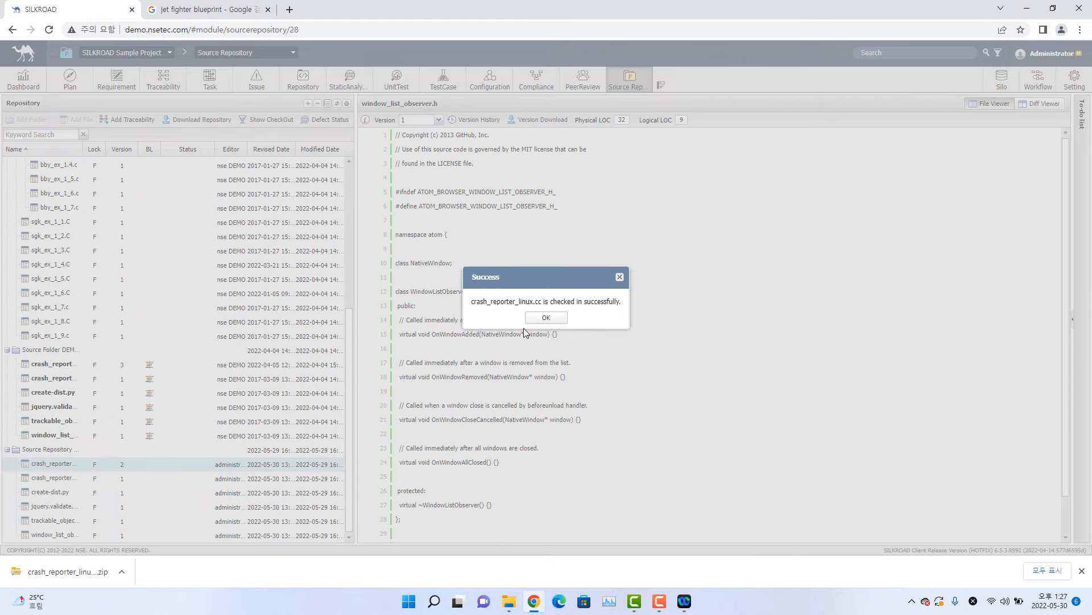
left_click(545, 315)
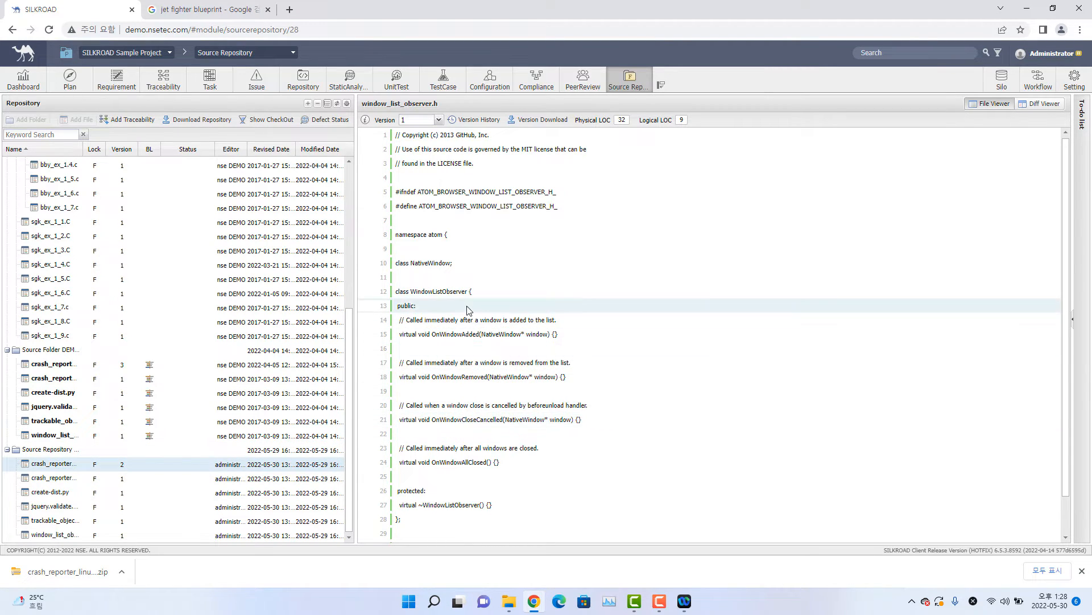
View the checked-in crash_reporter_linux.cc and compare its revisions 1 and 2 side by side.
left_click(114, 468)
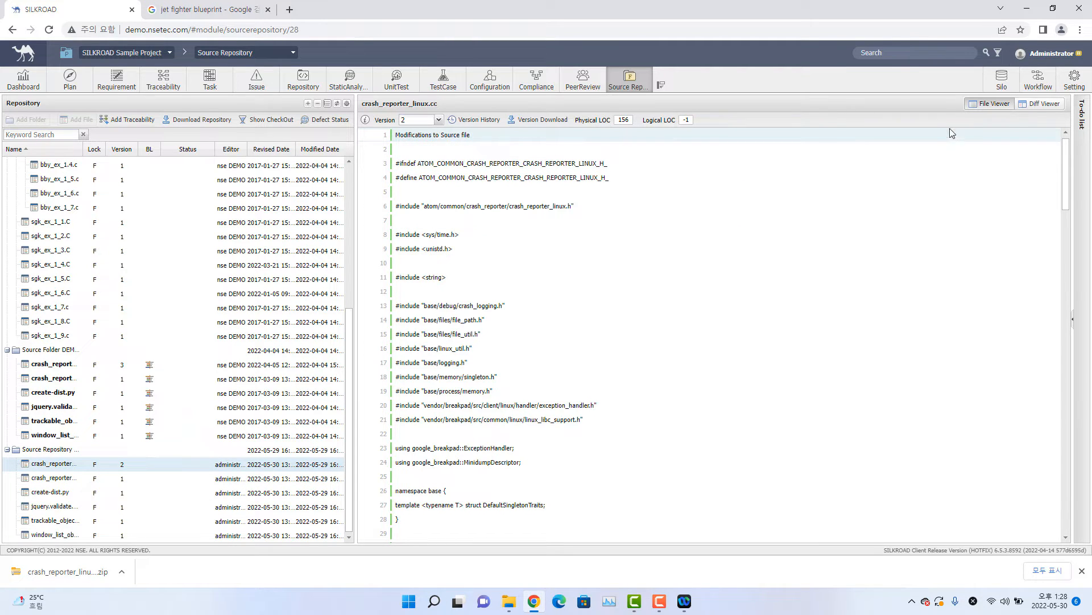
left_click(1048, 109)
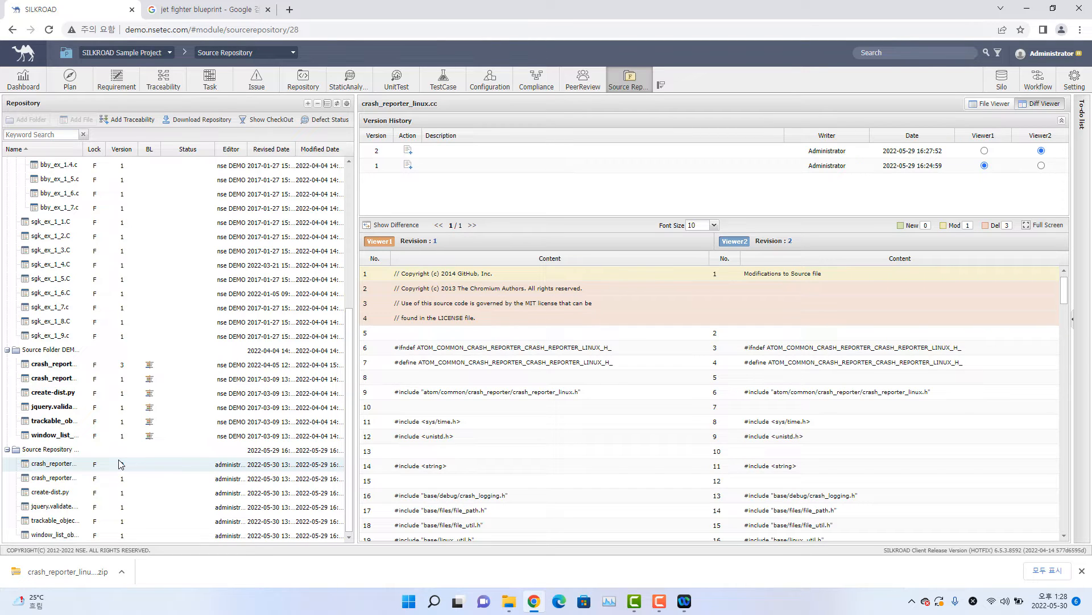
left_click(1030, 10)
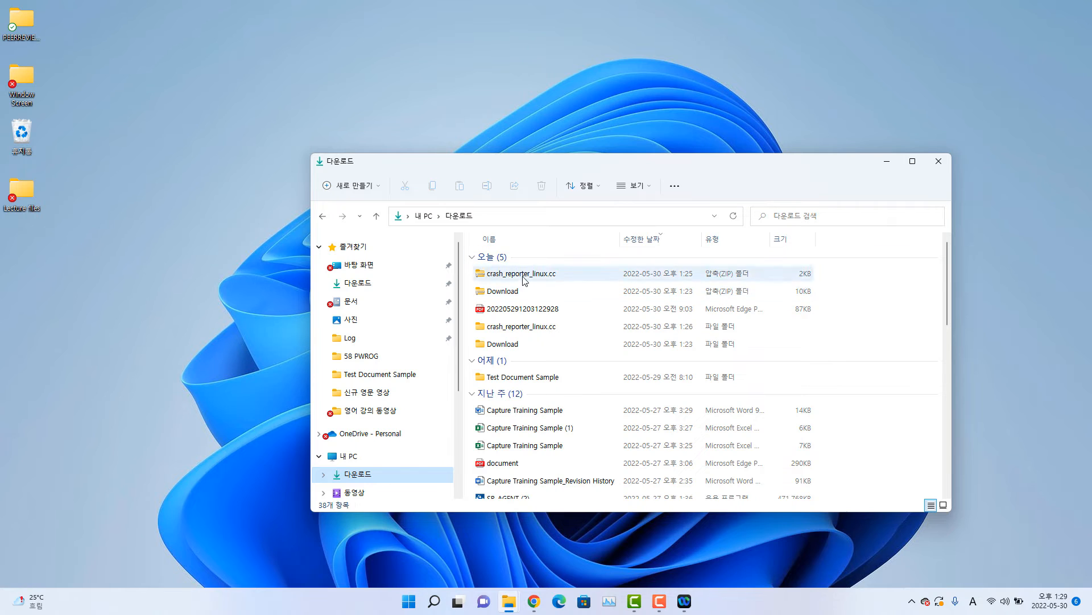
right_click(54, 270)
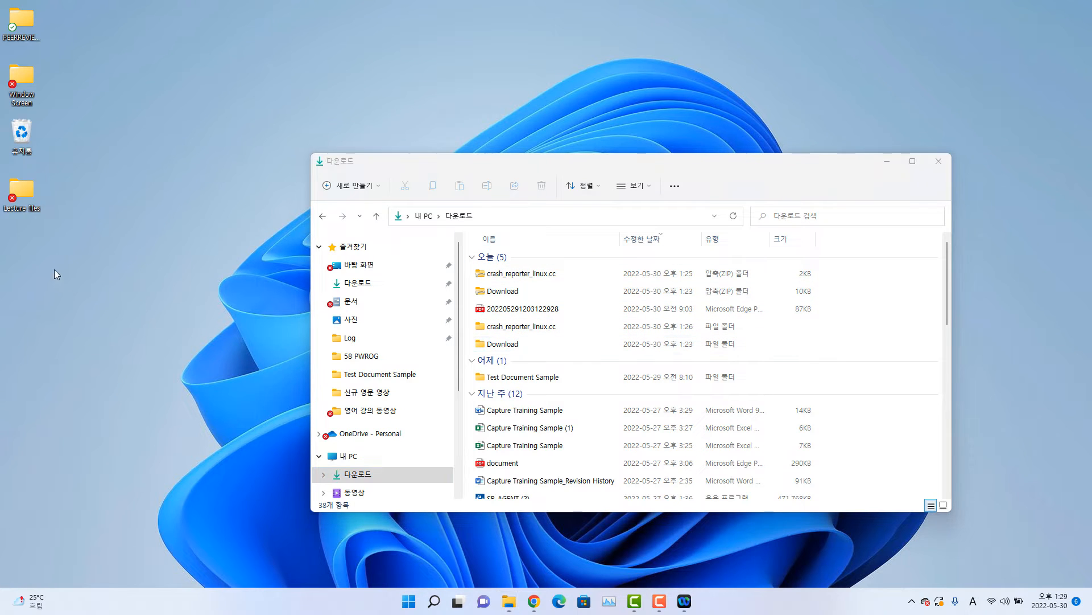
mouse_move(108, 345)
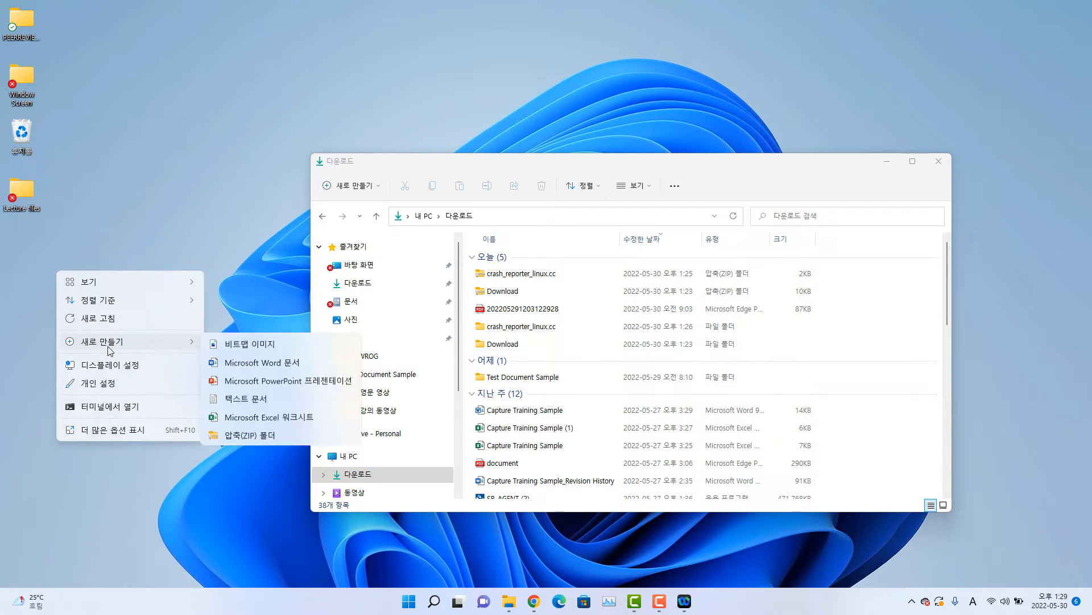
left_click(42, 290)
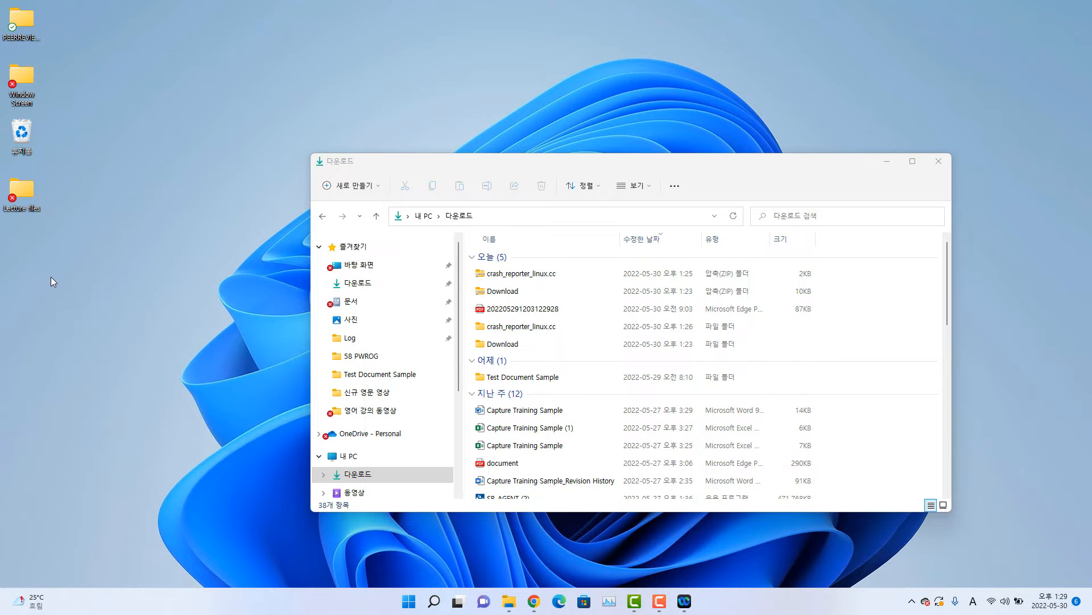
left_click(532, 598)
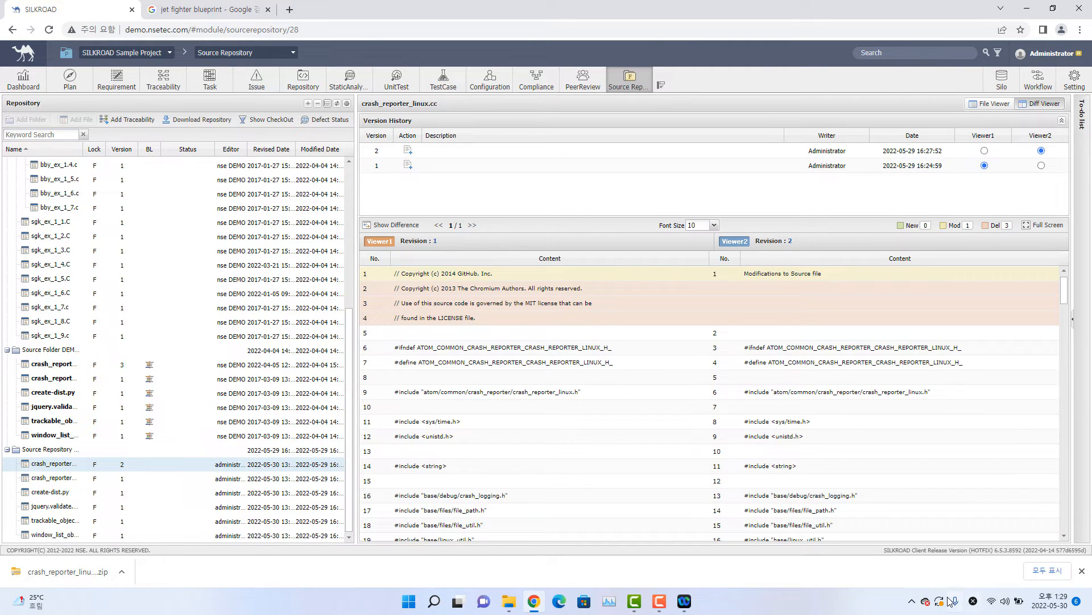
left_click(912, 602)
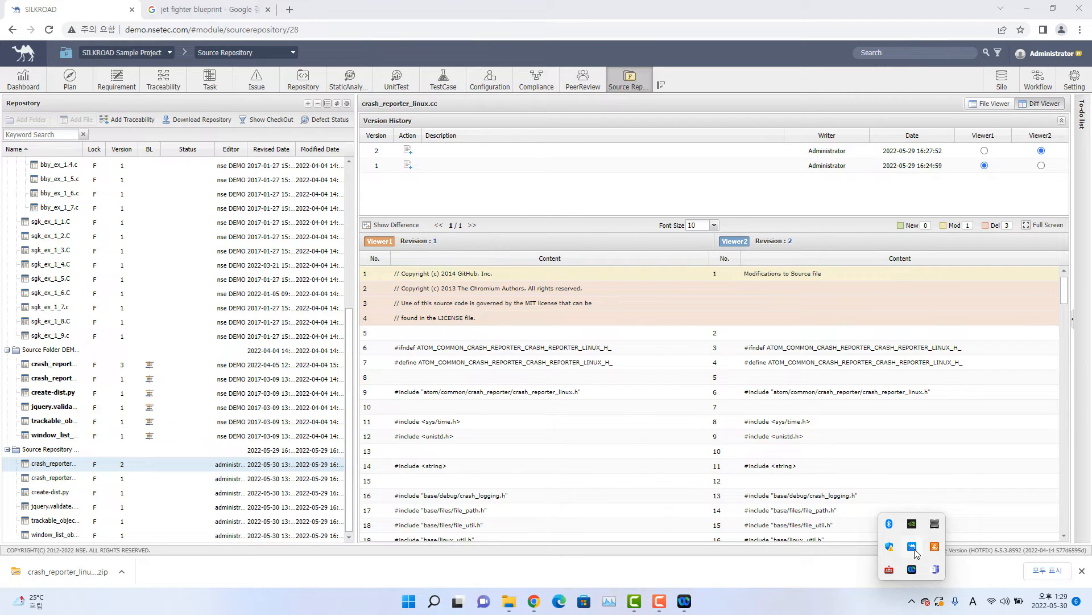
right_click(916, 552)
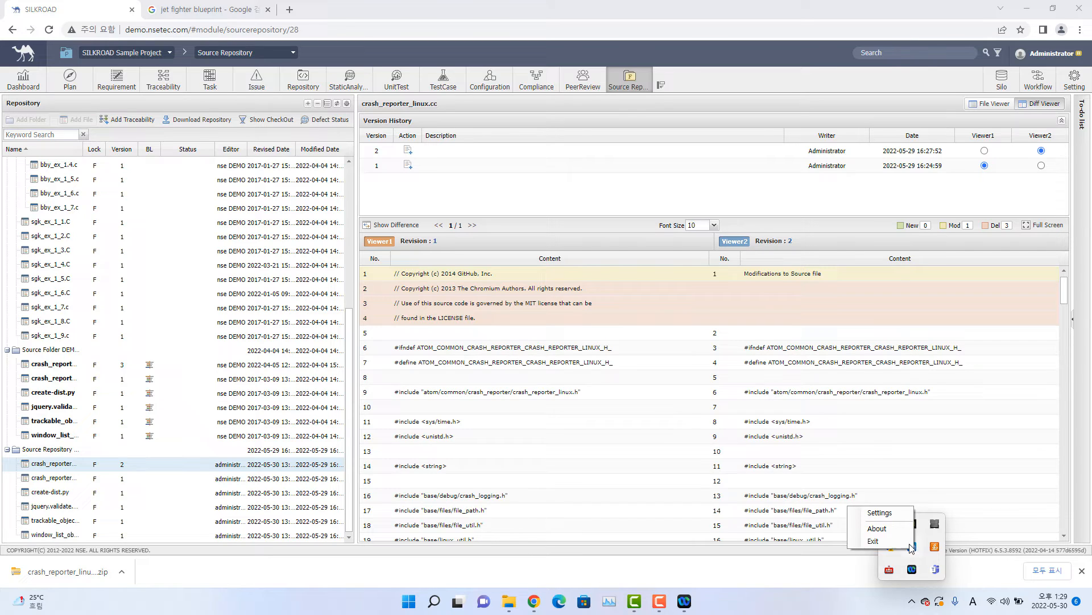
left_click(884, 527)
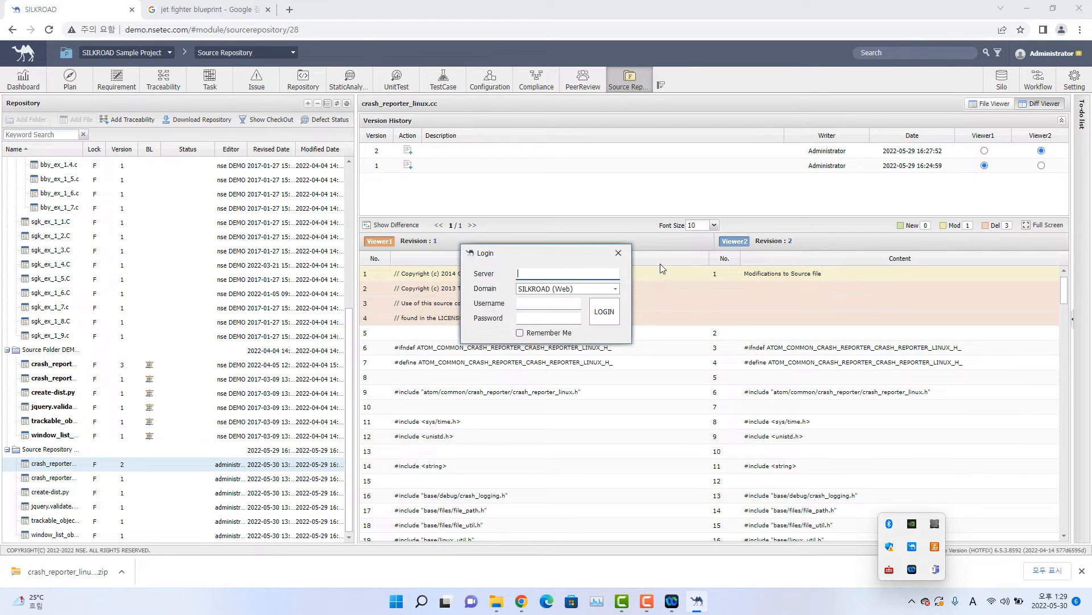
left_click(616, 253)
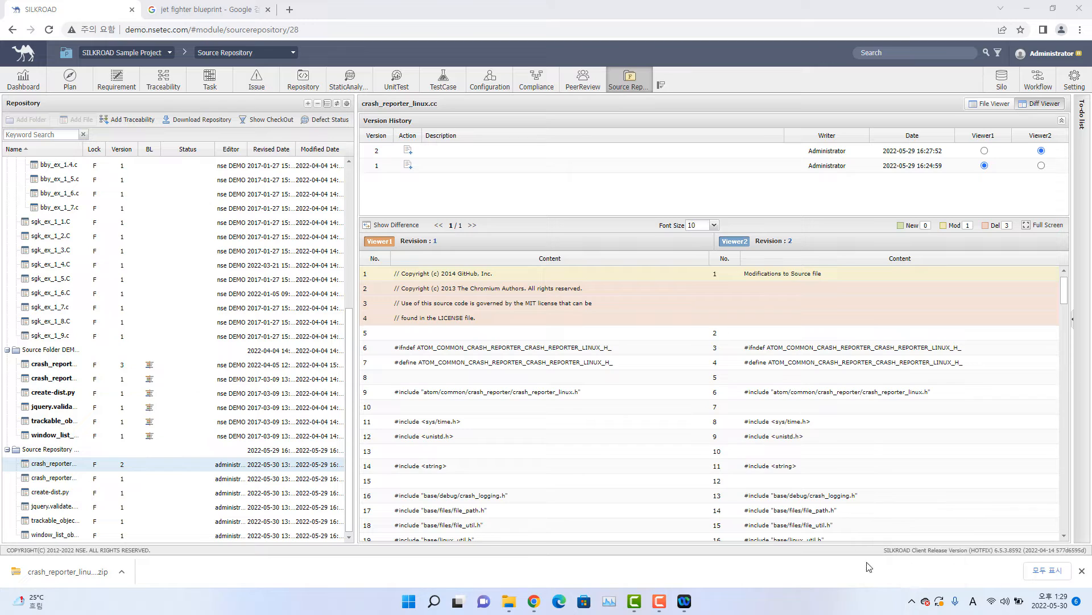
Open the SILKROAD Agent's settings login and set the server to demo.nsetec.com with the SILKROAD (Web) domain.
left_click(913, 602)
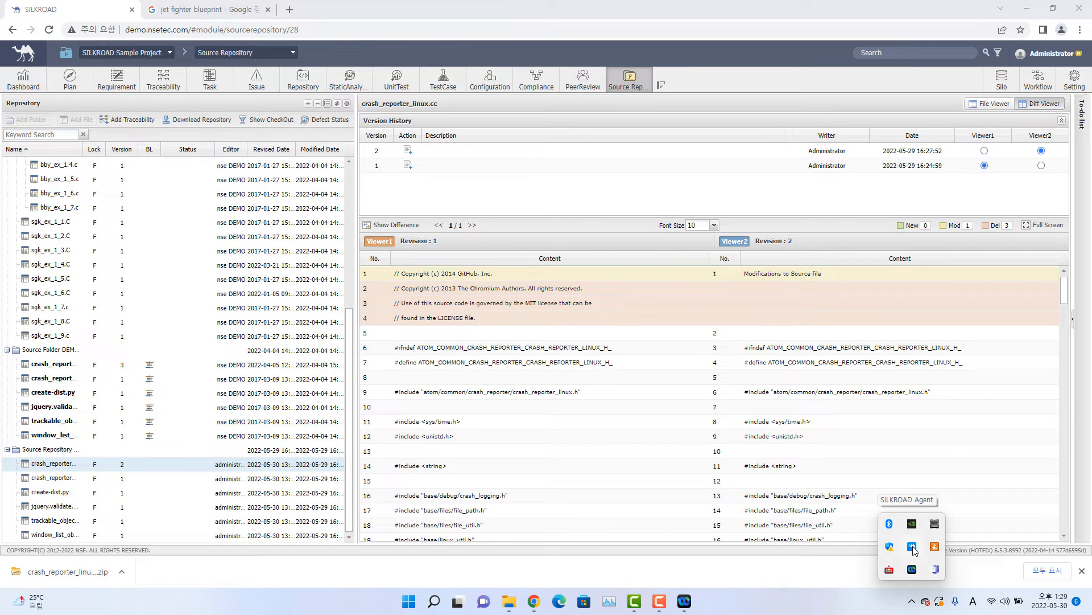
right_click(913, 548)
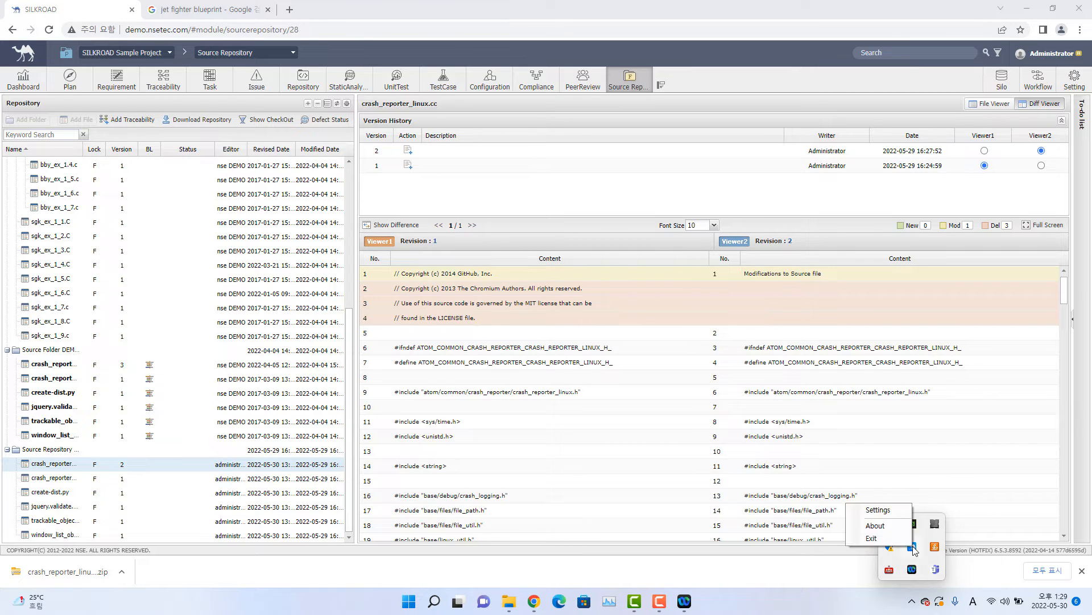
left_click(891, 515)
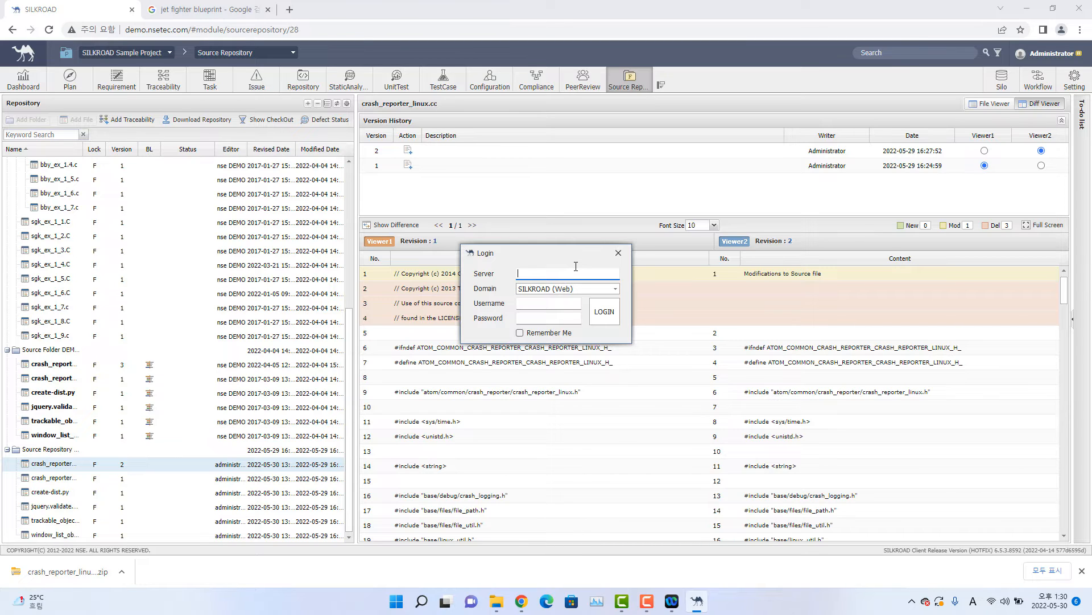
type("demo.nsetec.com")
left_click(580, 291)
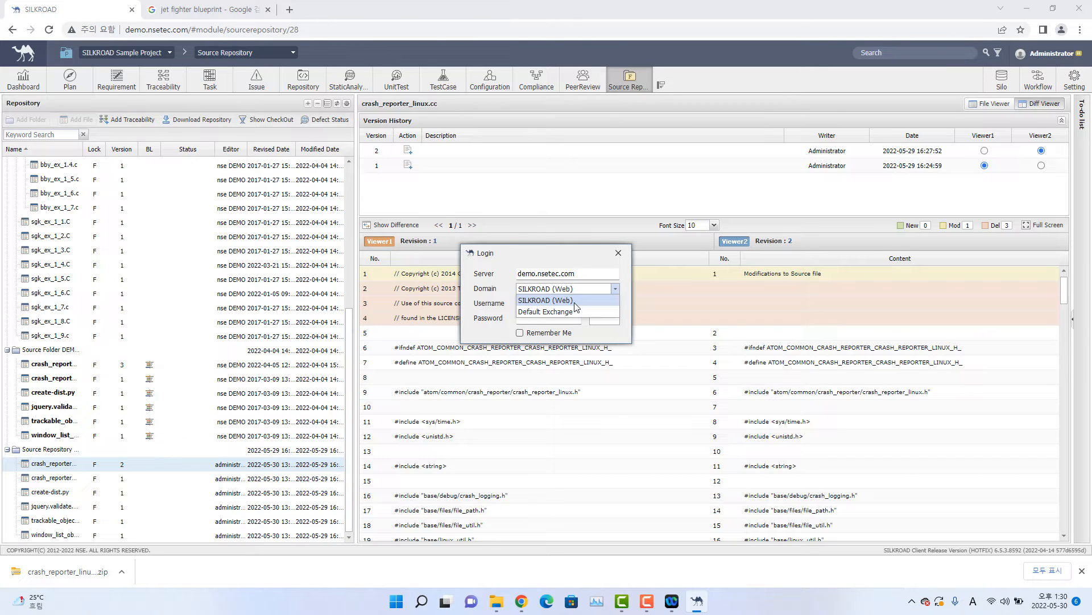
left_click(574, 302)
Fill in the agent login with the username admin and the account password.
left_click(568, 304)
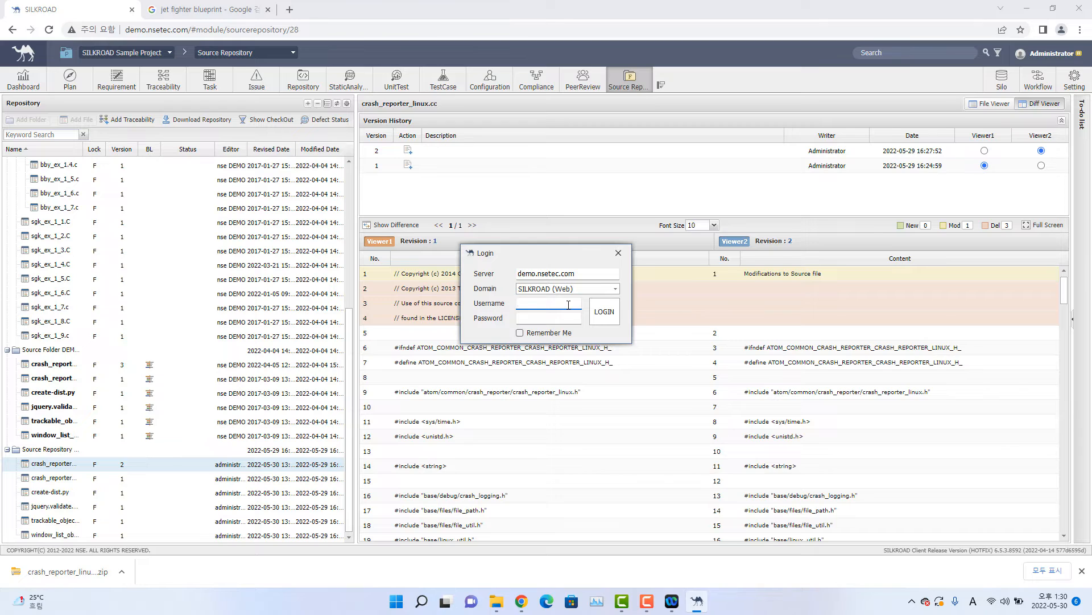
type("administartor")
key("Tab")
left_click(553, 302)
double_click(560, 301)
type("admin")
key("Tab")
type("••••••••")
key("Tab")
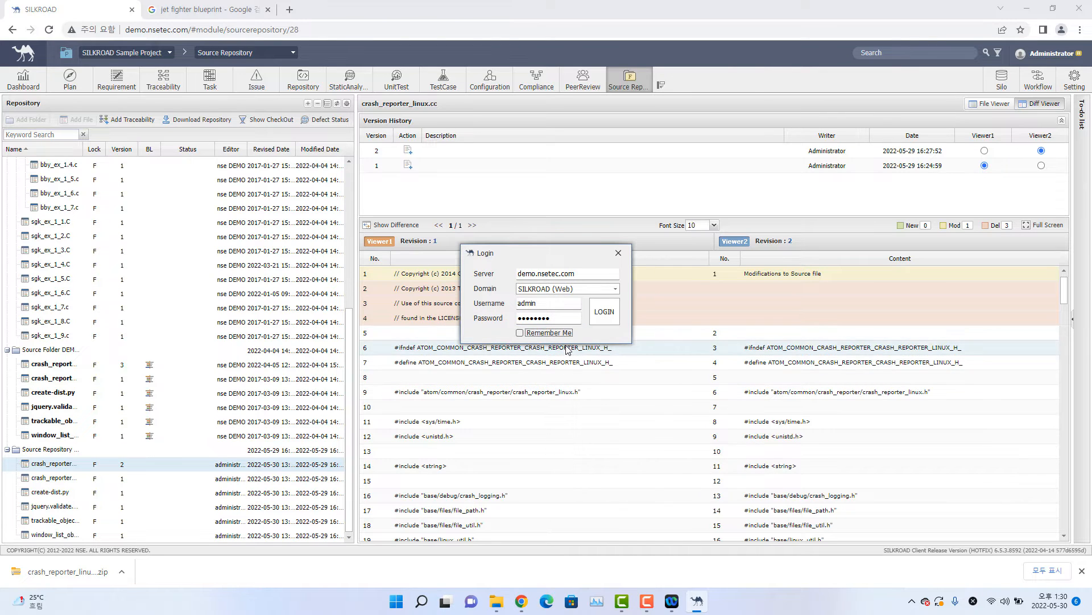
Submit the agent login and minimise the browser to reach the desktop.
left_click(605, 313)
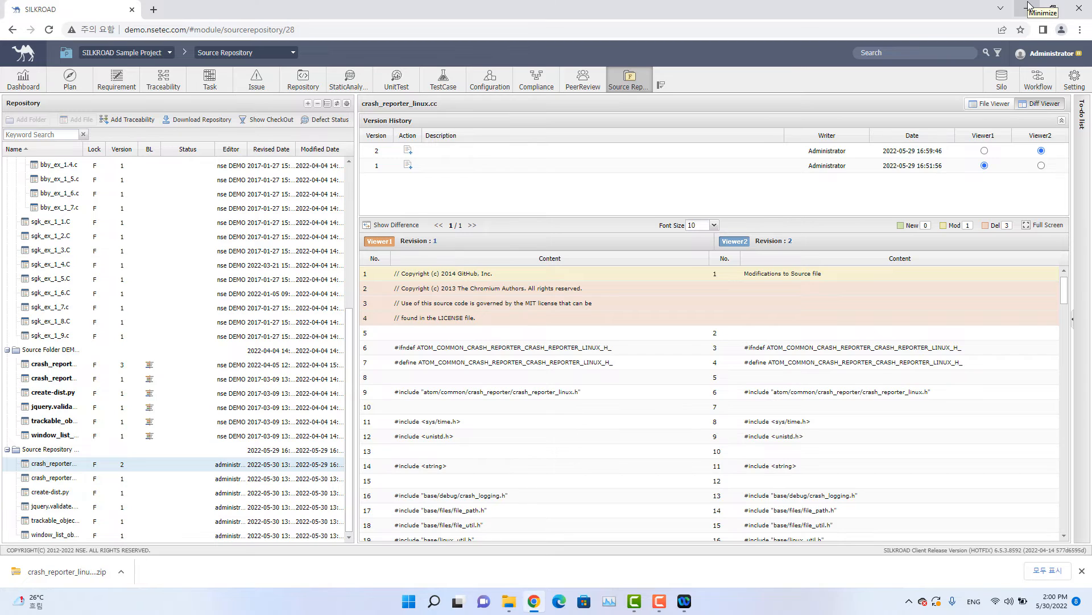
left_click(1030, 9)
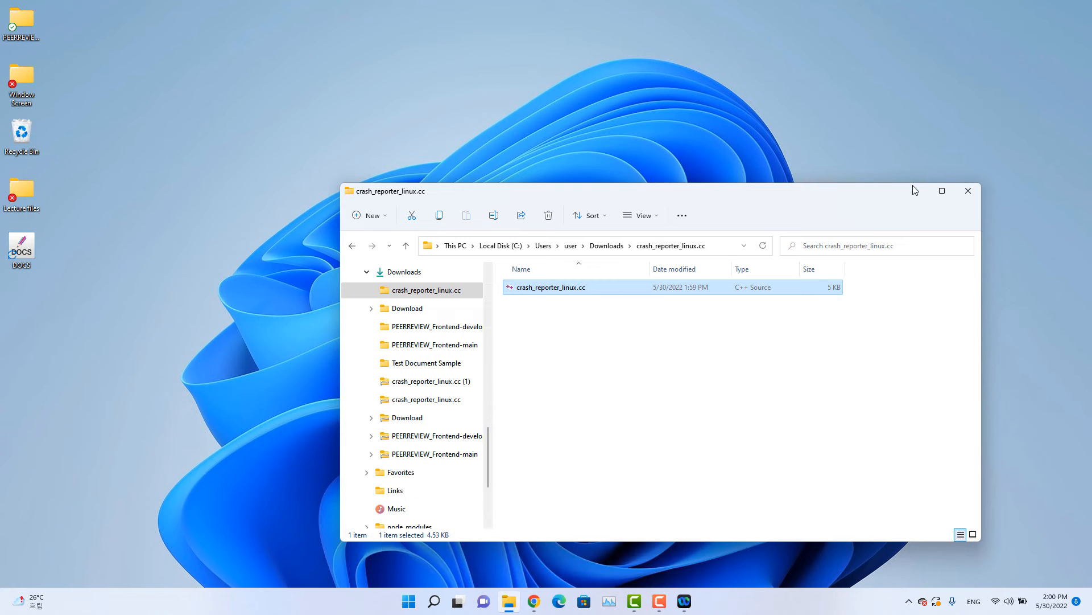
left_click(916, 193)
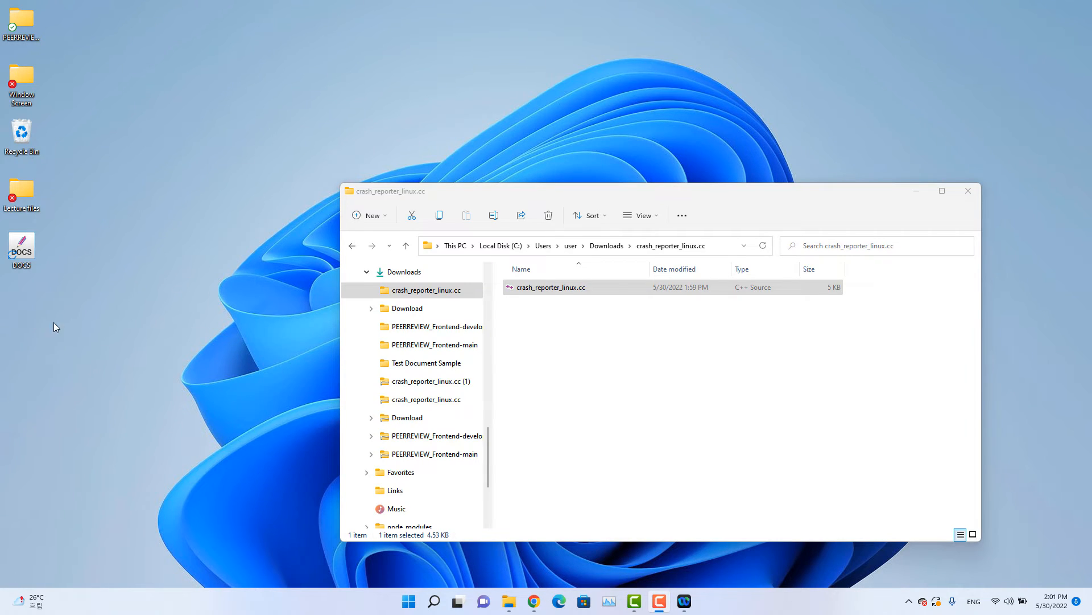
Start SILKROAD Clone on the desktop, then move its window to the middle of the screen and enlarge it.
right_click(62, 328)
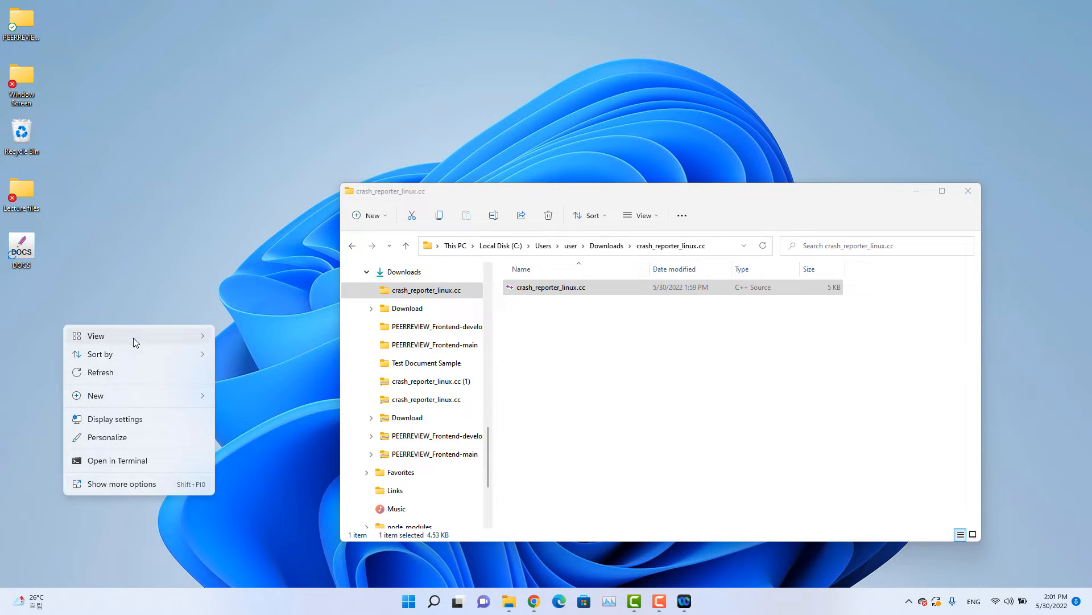
left_click(141, 484)
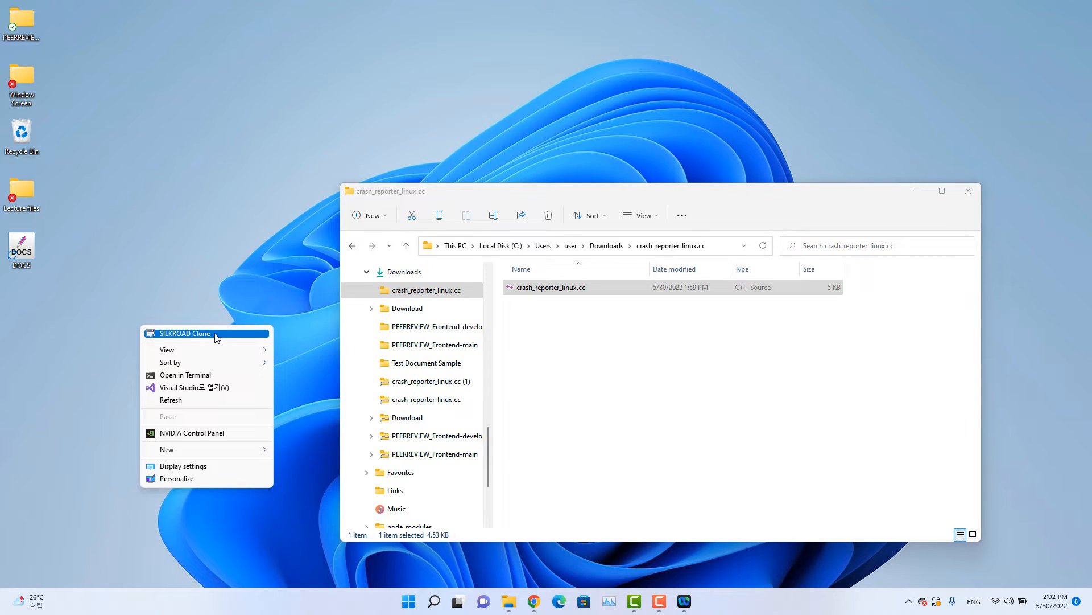
right_click(90, 337)
mouse_move(182, 347)
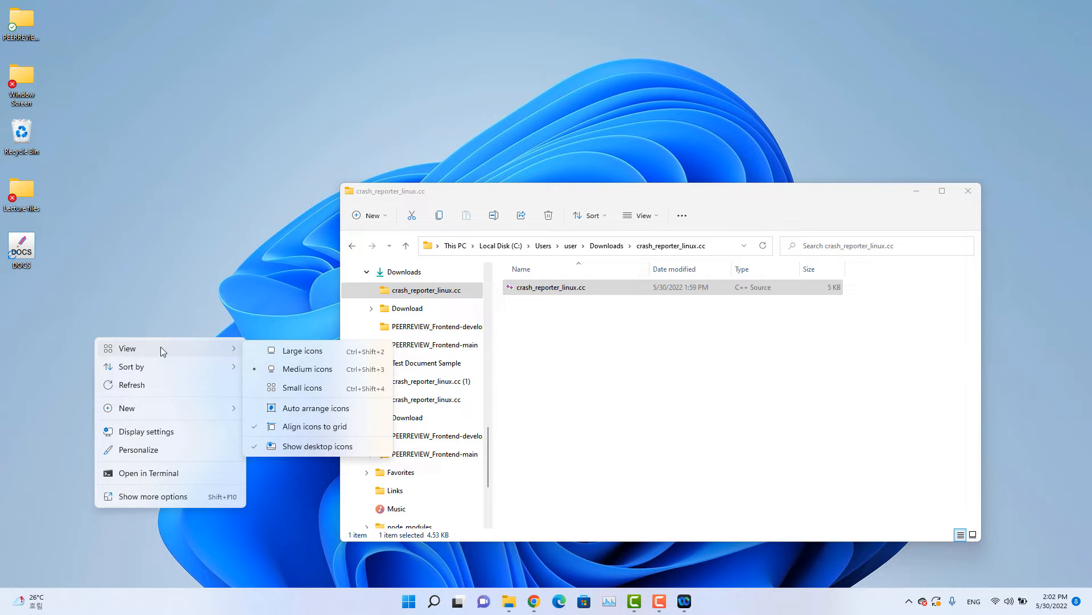
left_click(169, 496)
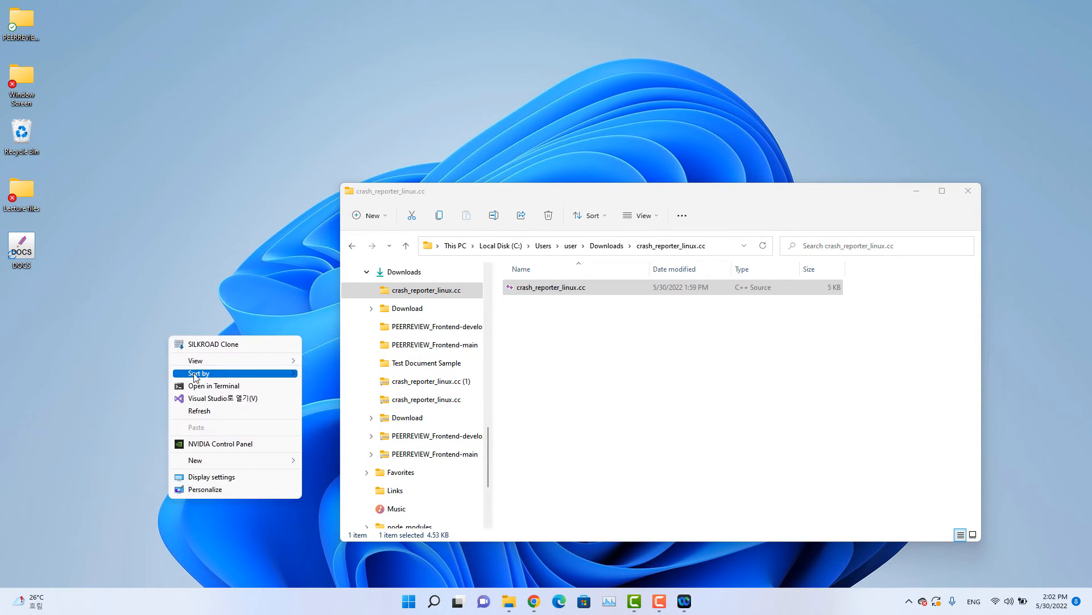
left_click(221, 345)
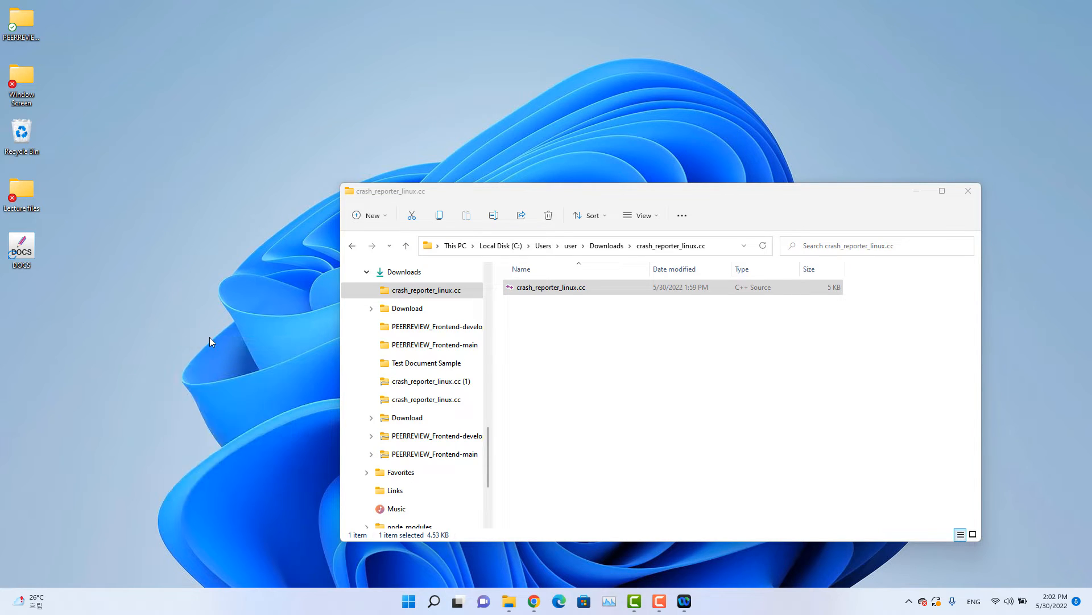
left_click(917, 190)
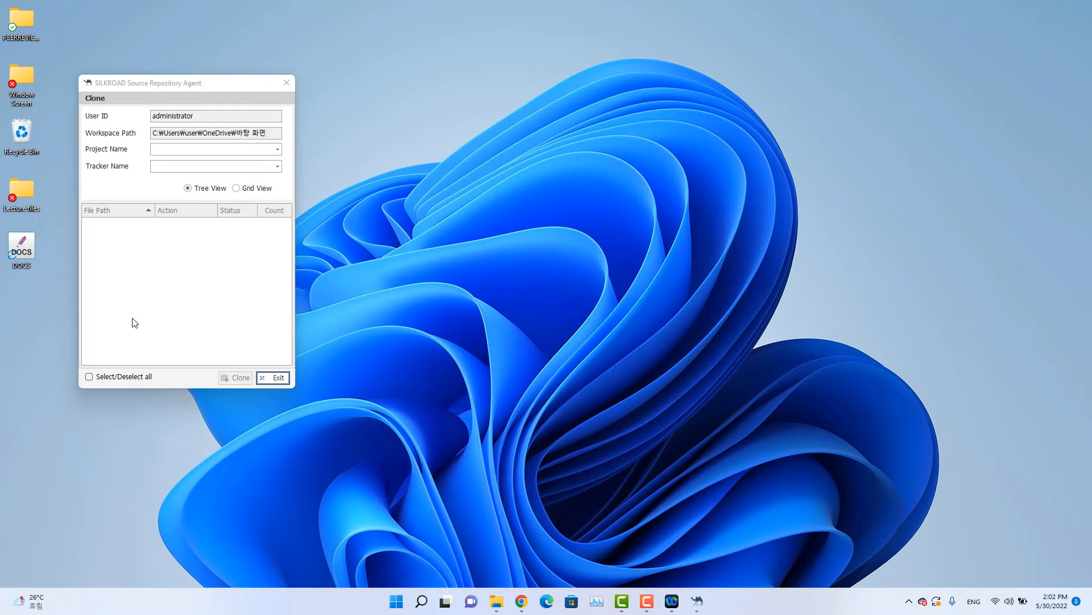
left_click_drag(189, 83, 526, 129)
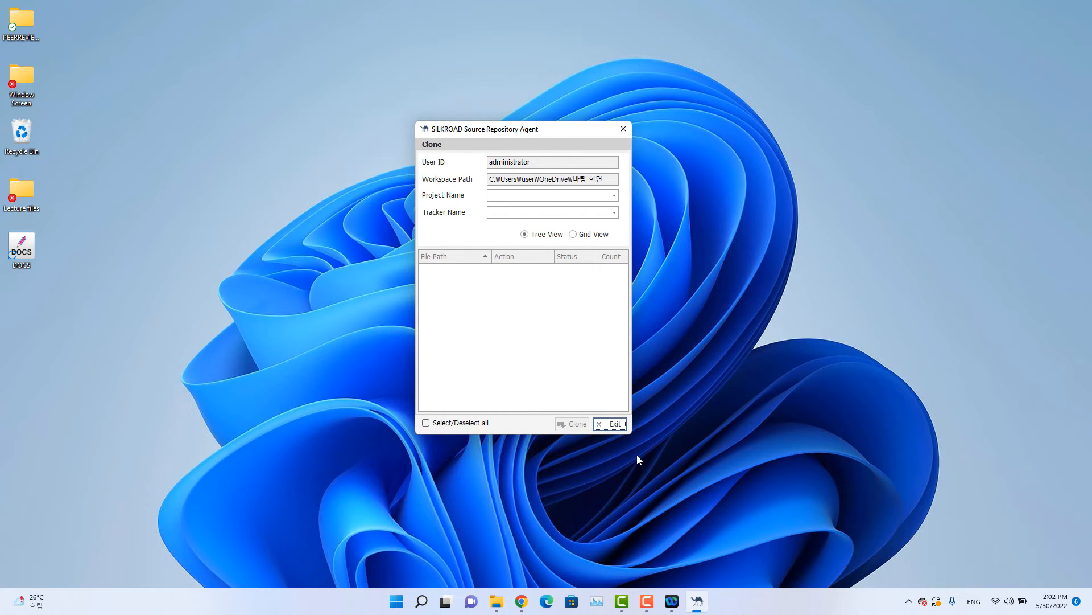
left_click_drag(627, 434, 743, 519)
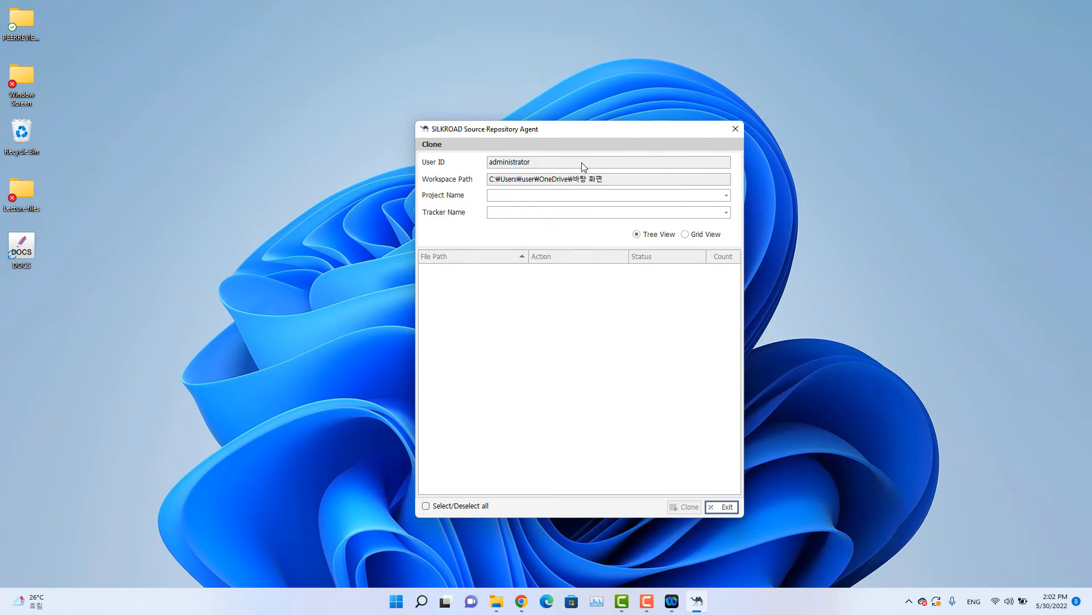
Set the clone source to the project SILKROAD Sample Project and the tracker Source Repository.
left_click(573, 198)
left_click(551, 208)
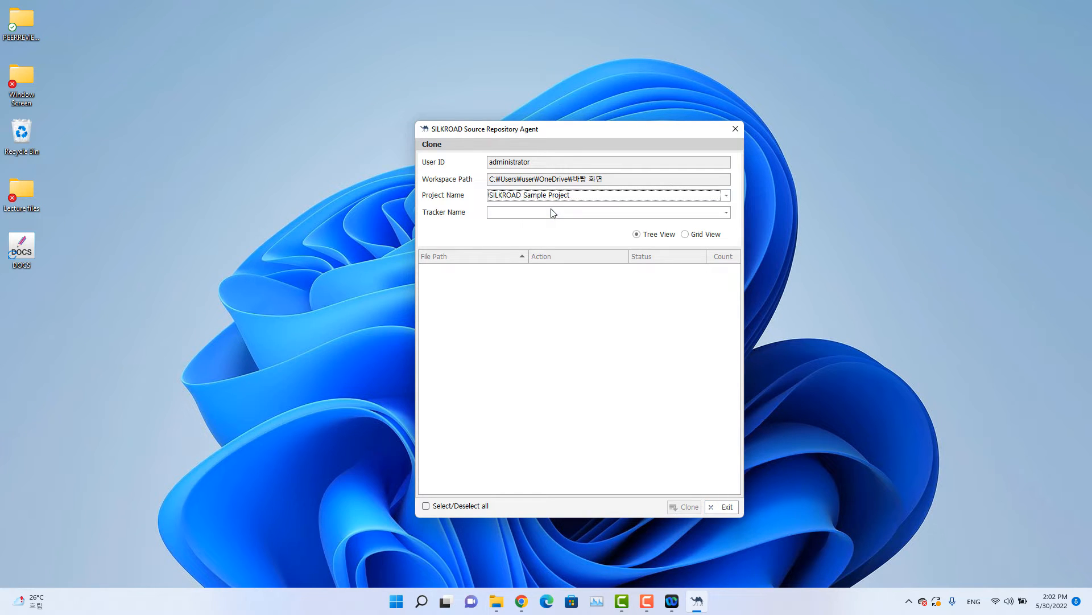
left_click(545, 216)
left_click(542, 225)
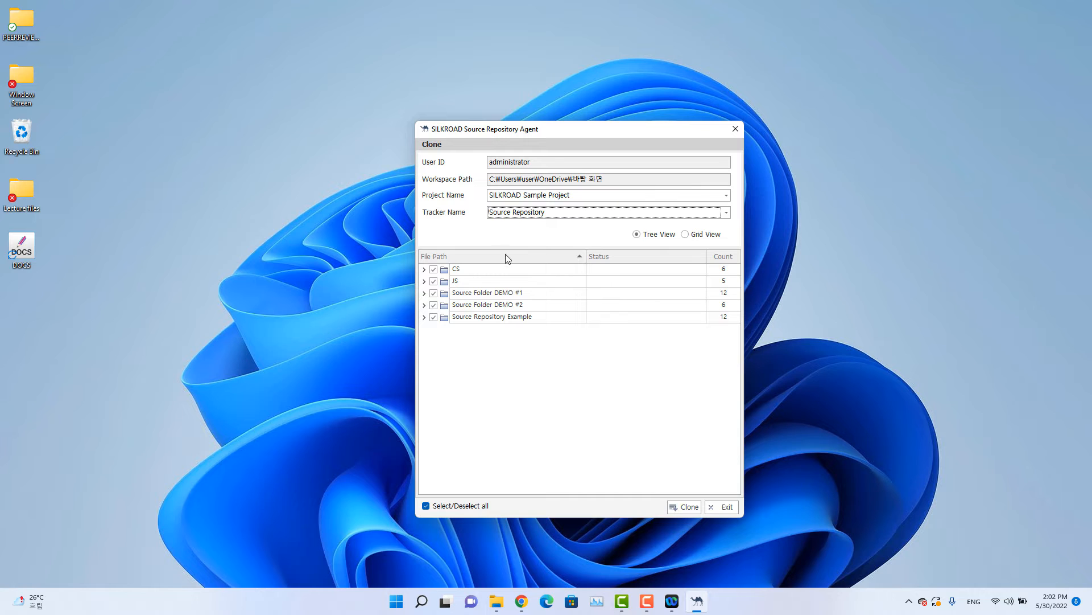
Expand the CS, JS, Source Folder DEMO #1, Source Folder DEMO #2 and Source Repository Example folders and examine their files.
left_click(424, 270)
left_click(424, 341)
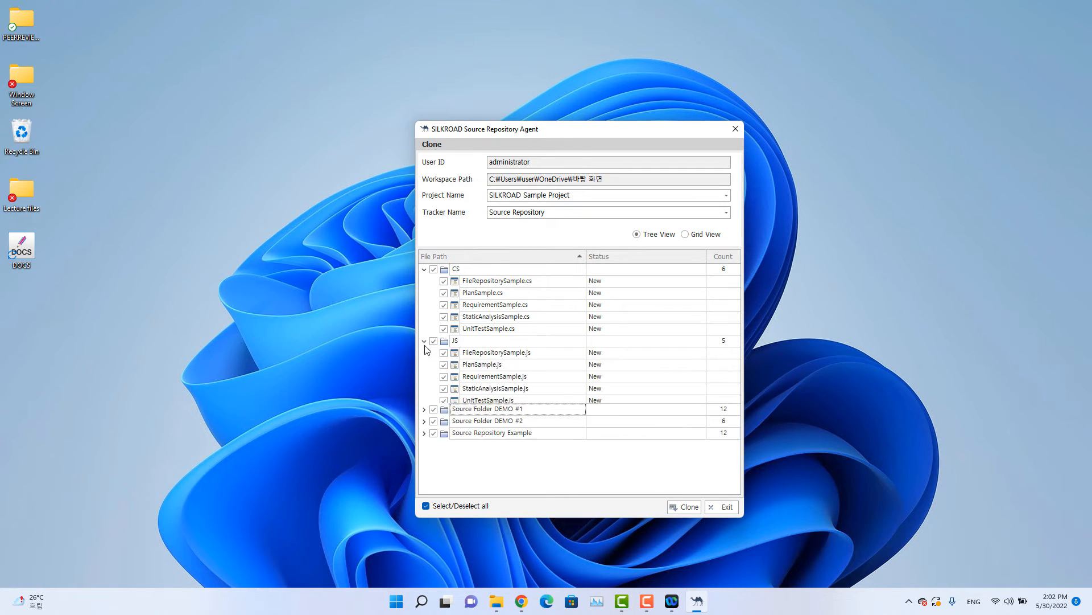
left_click(424, 412)
scroll(424, 447, "down", 2)
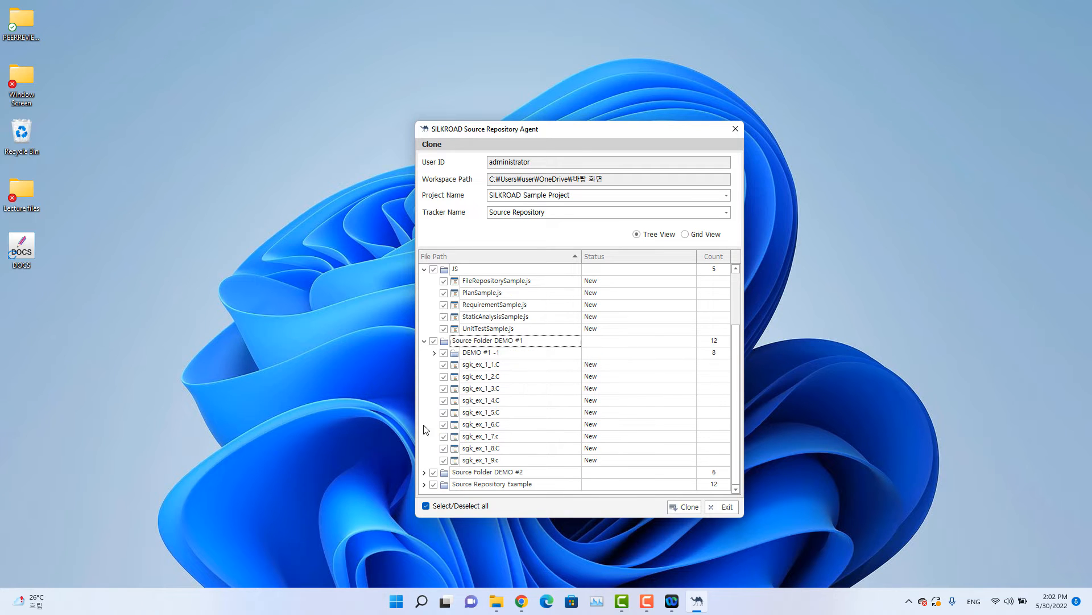
left_click(424, 473)
scroll(428, 475, "down", 2)
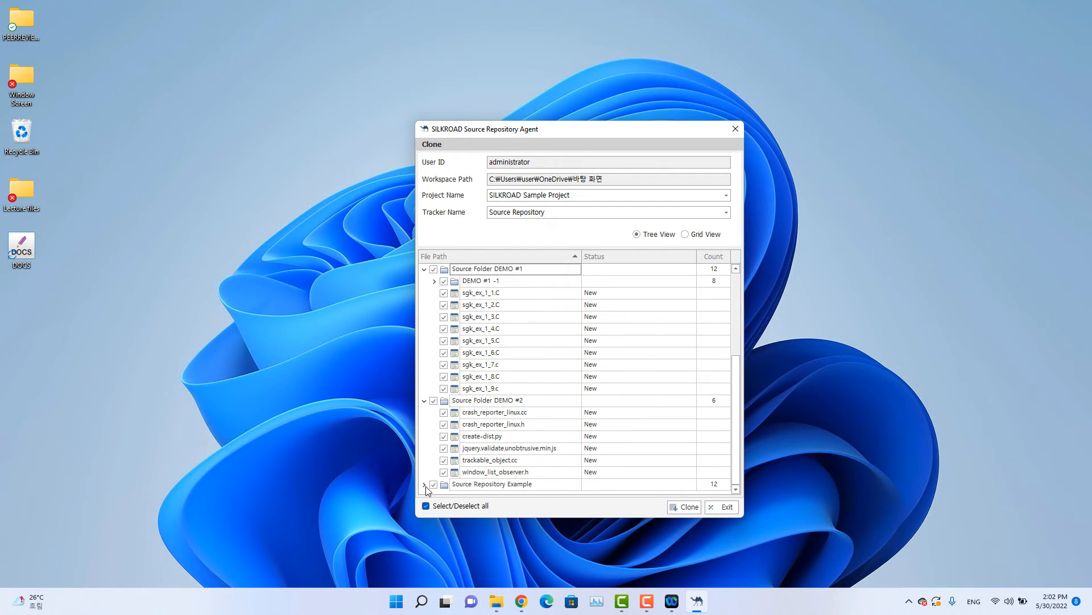
left_click(424, 485)
scroll(457, 450, "down", 2)
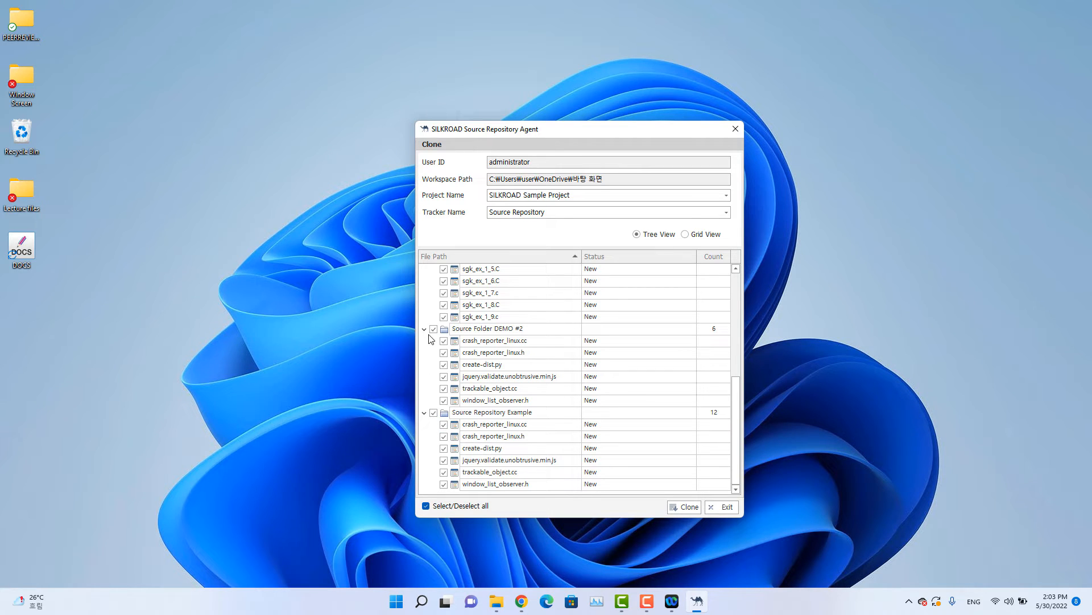
scroll(443, 290, "up", 6)
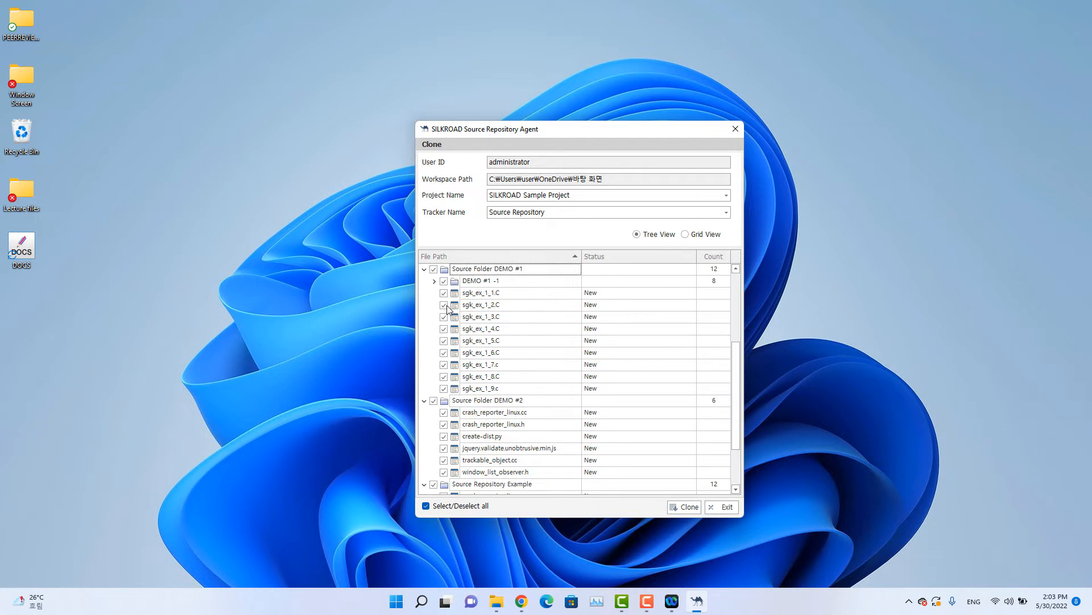
Deselect the CS, JS and Source Folder DEMO #1 folders for cloning and select them again.
left_click(434, 269)
left_click(433, 340)
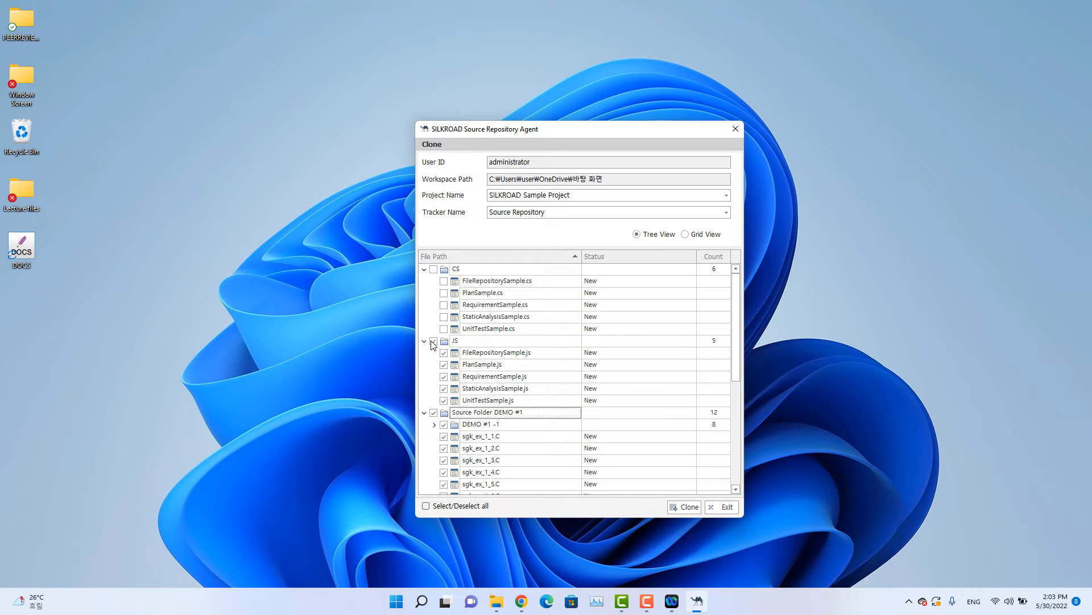
left_click(434, 413)
left_click(434, 269)
left_click(434, 341)
left_click(434, 413)
Look through the clone file tree and collapse all five top-level folders.
scroll(434, 418, "down", 6)
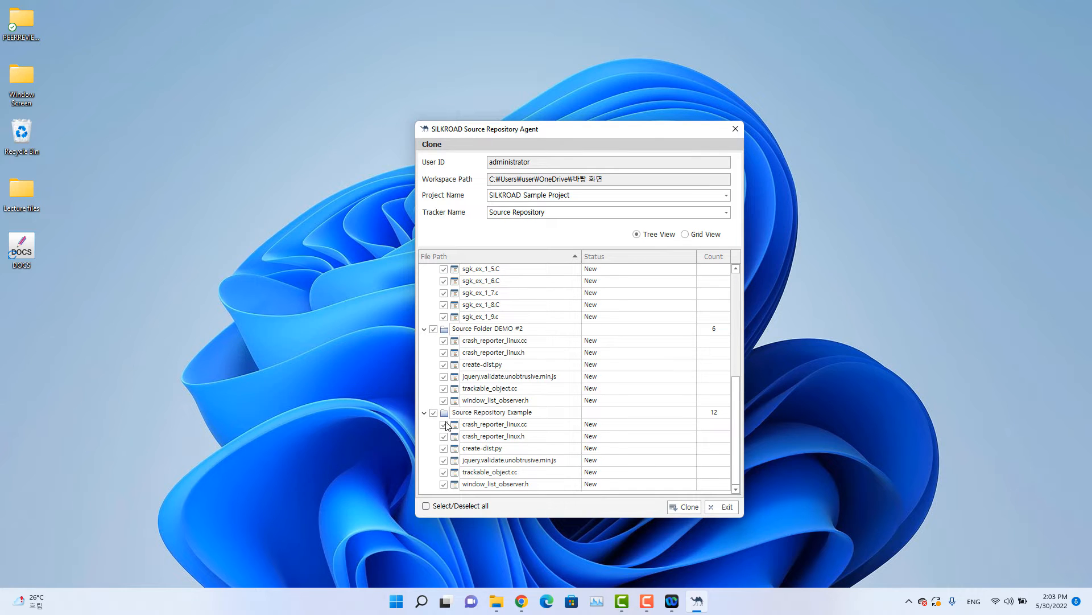
scroll(562, 431, "up", 6)
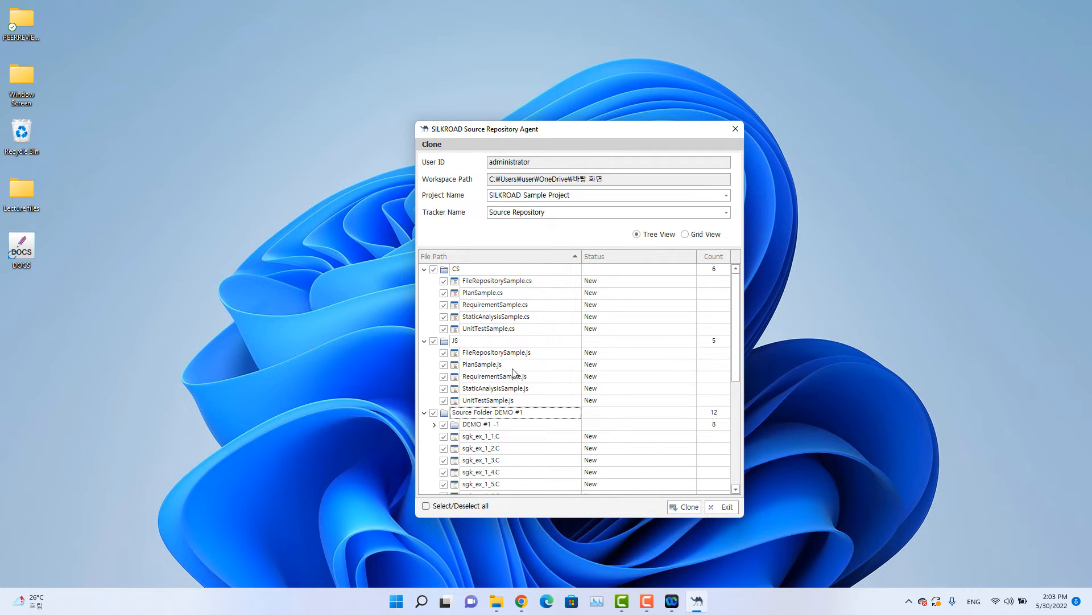
left_click(424, 268)
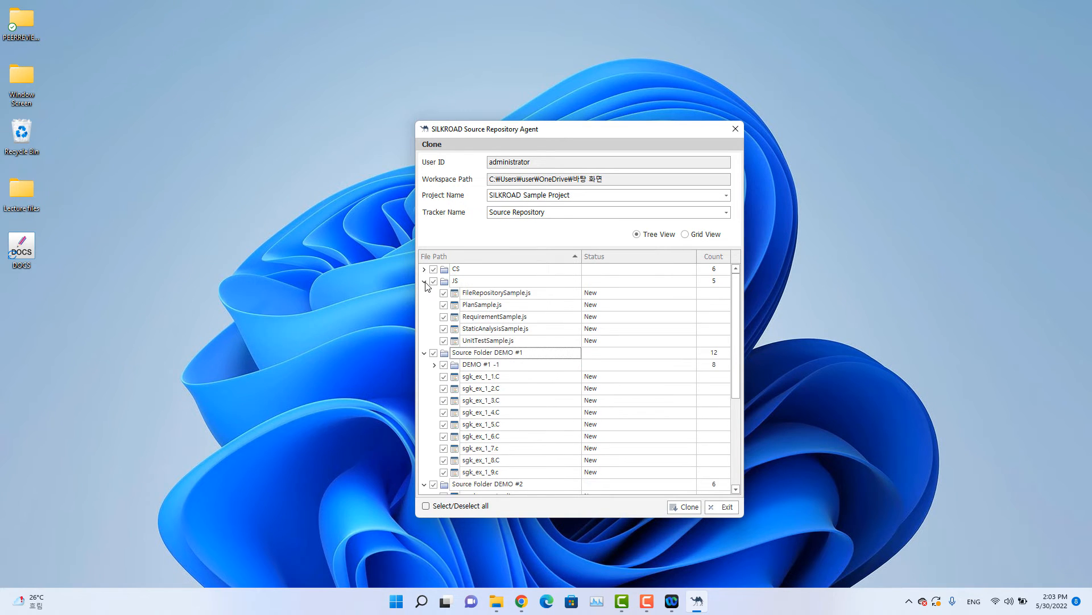
left_click(424, 281)
left_click(424, 293)
left_click(424, 305)
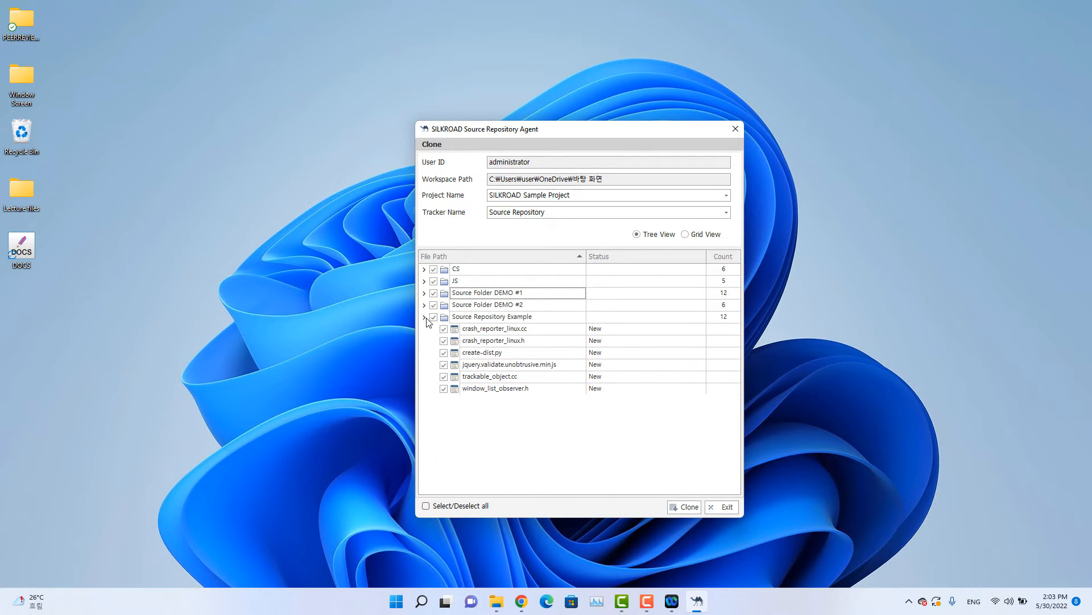
left_click(424, 316)
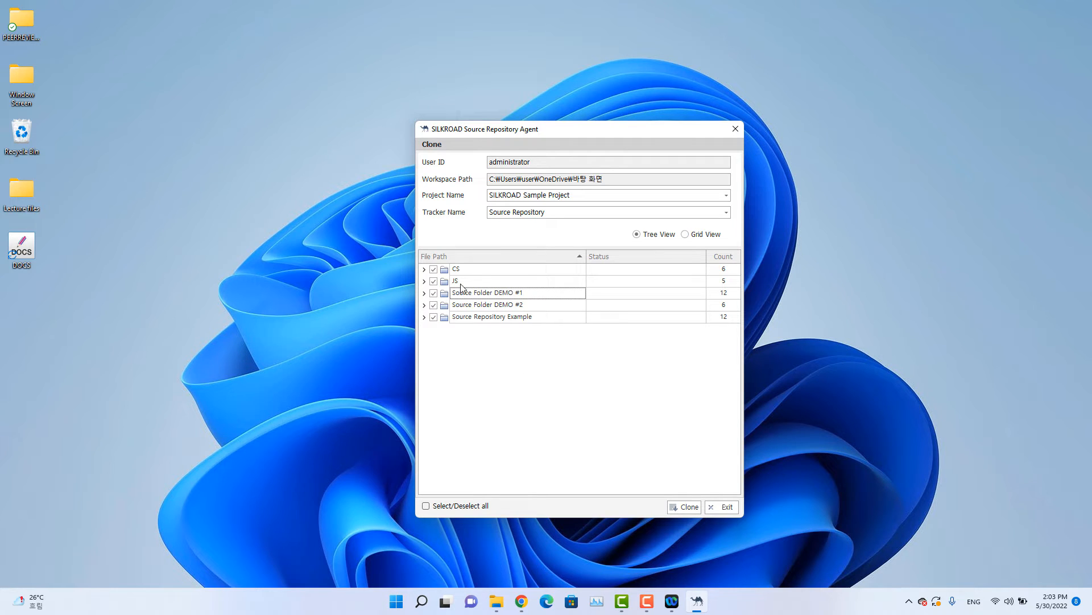
Clone only the Source Repository Example folder to the desktop workspace, with all other folders deselected.
left_click(434, 269)
left_click(434, 281)
left_click(434, 292)
left_click(688, 508)
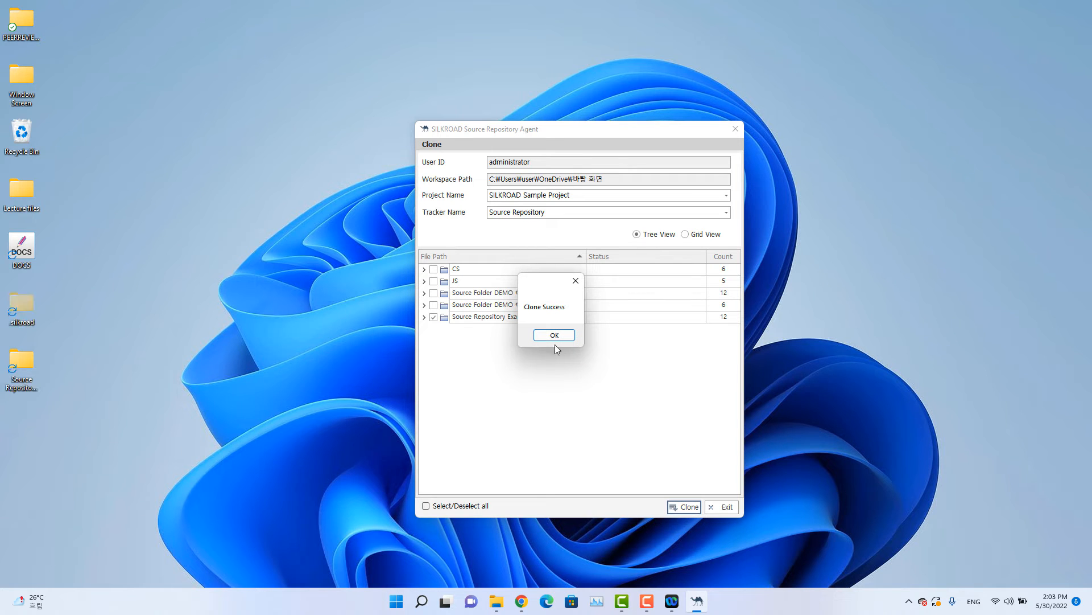
left_click(554, 335)
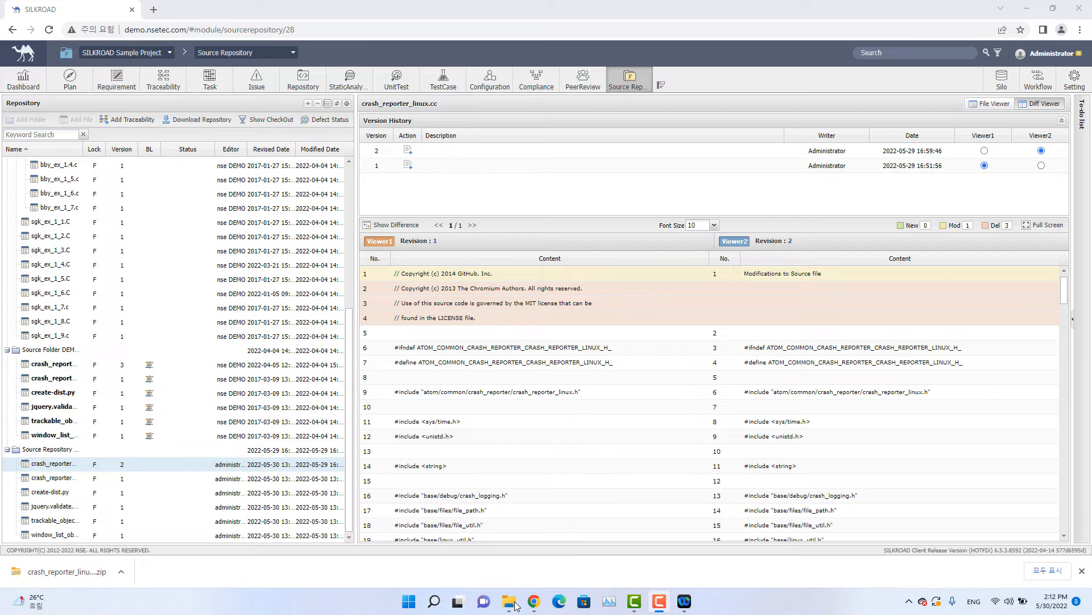
Switch to the Source Repository Example folder in File Explorer and view the SILKROAD commands for crash_reporter_linux.cc.
mouse_move(508, 601)
left_click(560, 545)
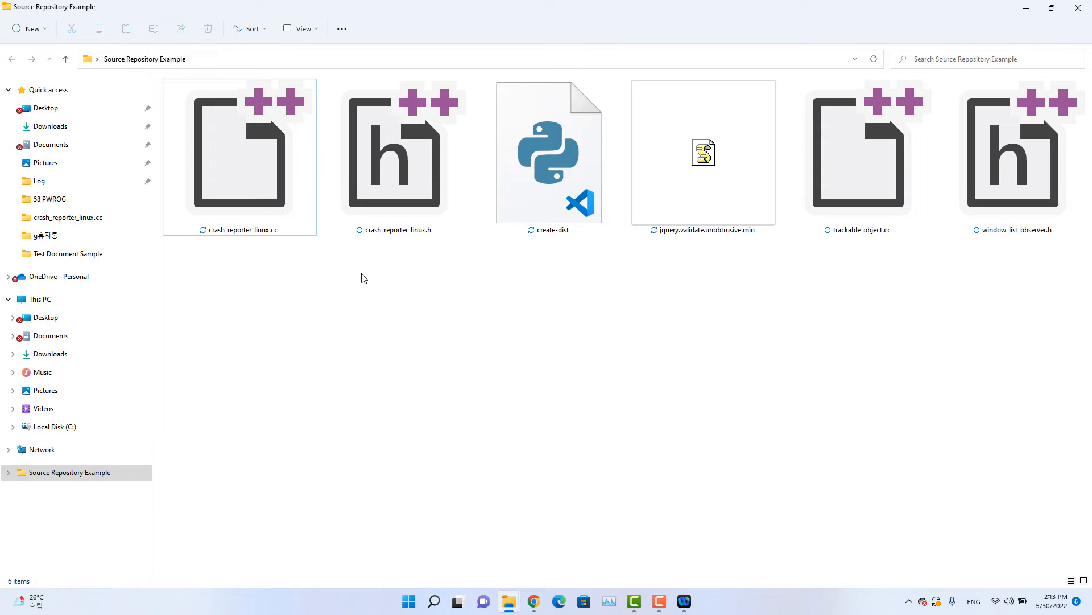
right_click(269, 185)
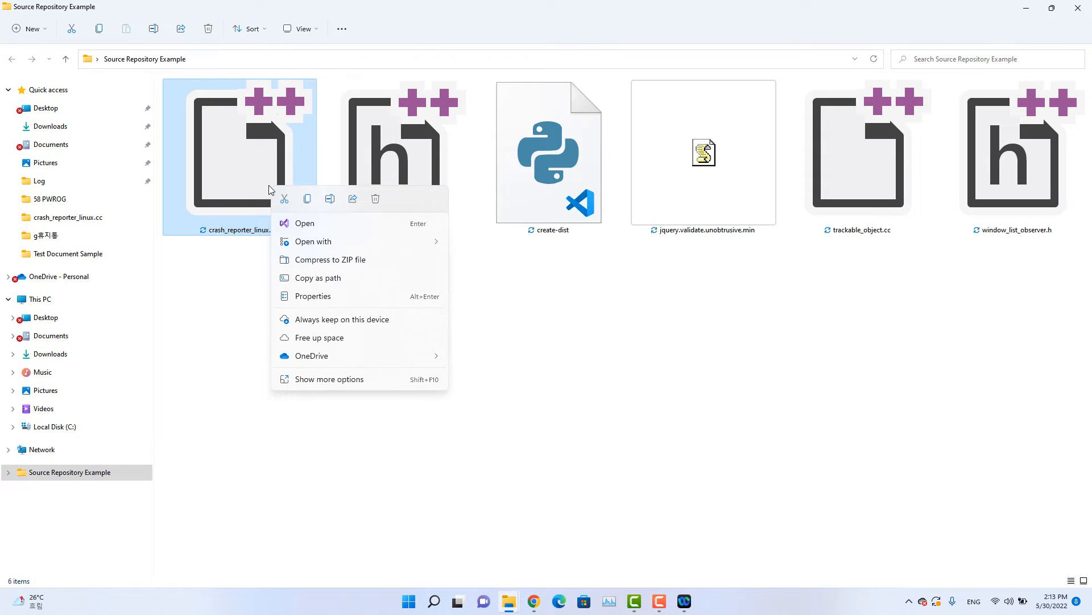
left_click(351, 382)
mouse_move(435, 187)
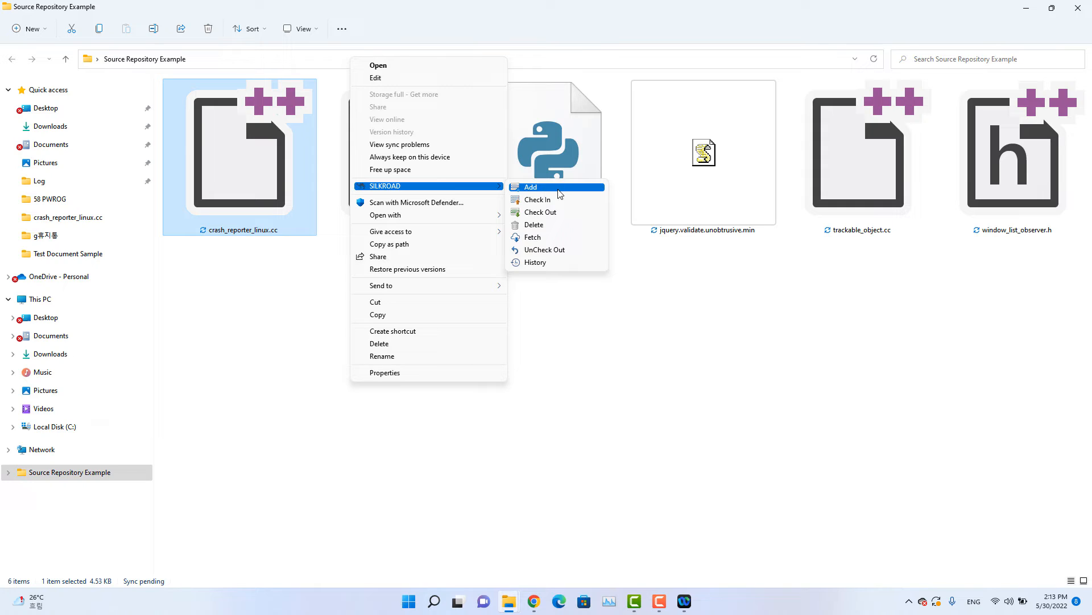
key("Down")
key("Down")
key("Down")
key("Down")
key("Down")
key("Down")
key("Down")
key("Down")
Open the SILKROAD Add dialog for crash_reporter_linux.cc, look through its file tree and close it without committing.
left_click(583, 189)
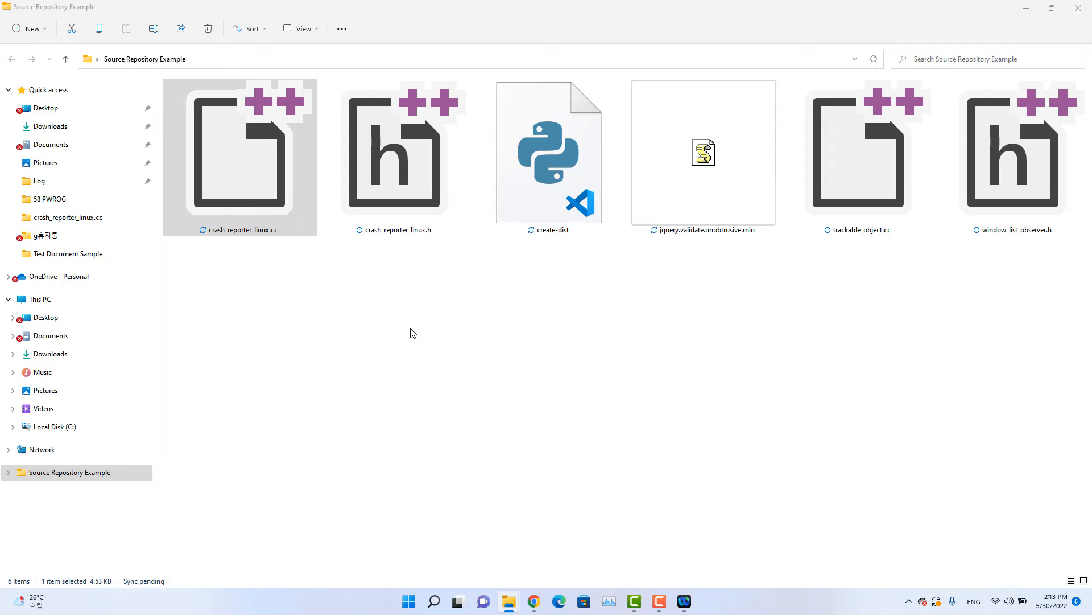
scroll(176, 223, "down", 5)
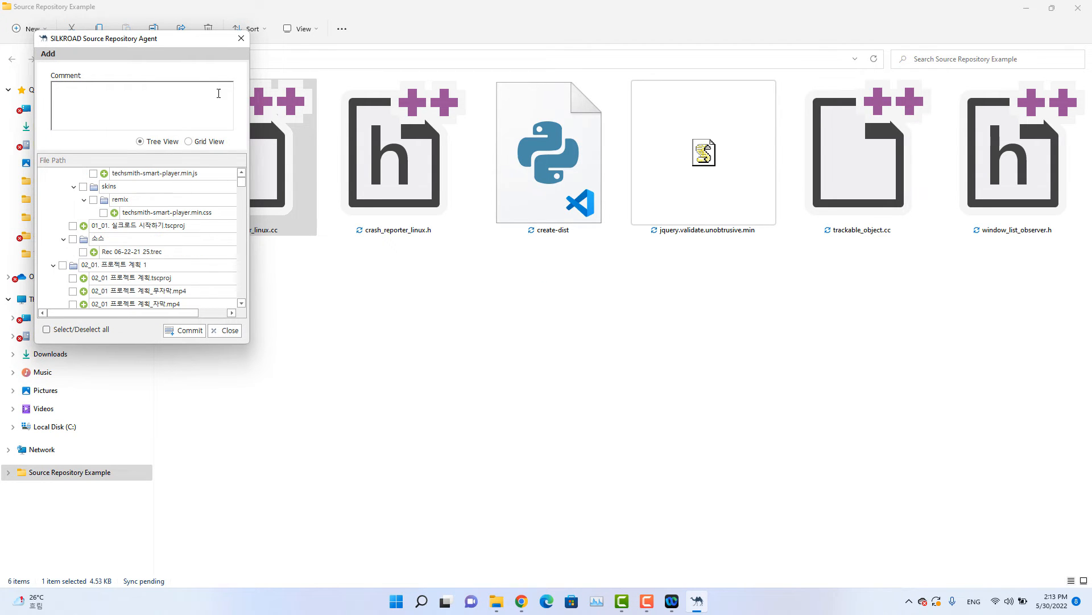
left_click(241, 38)
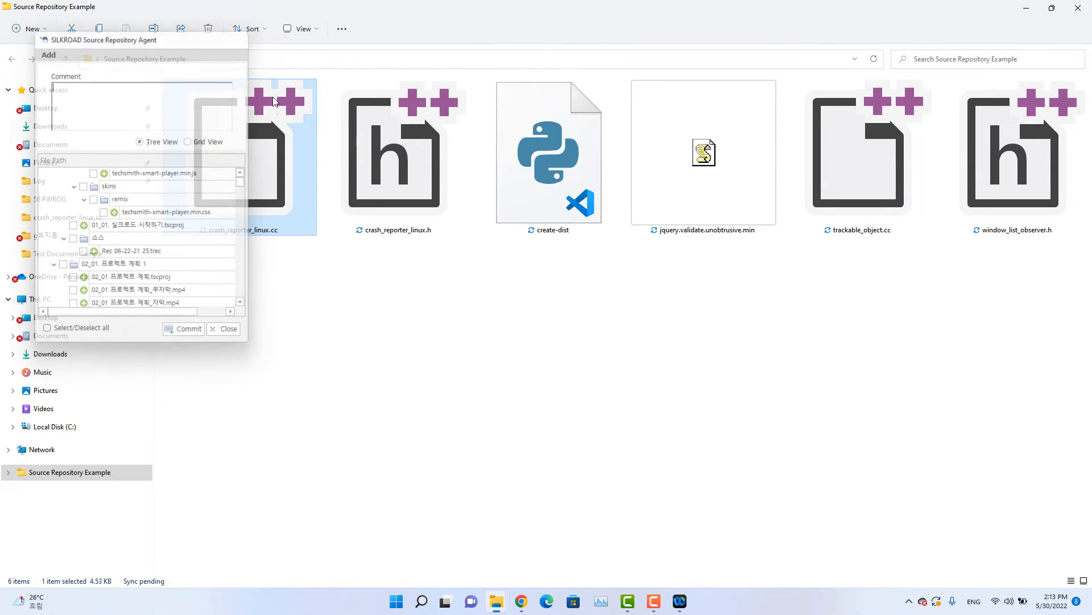
Show the SILKROAD commands for crash_reporter_linux.cc again and review the Check In, Check Out, Fetch and History options.
right_click(305, 197)
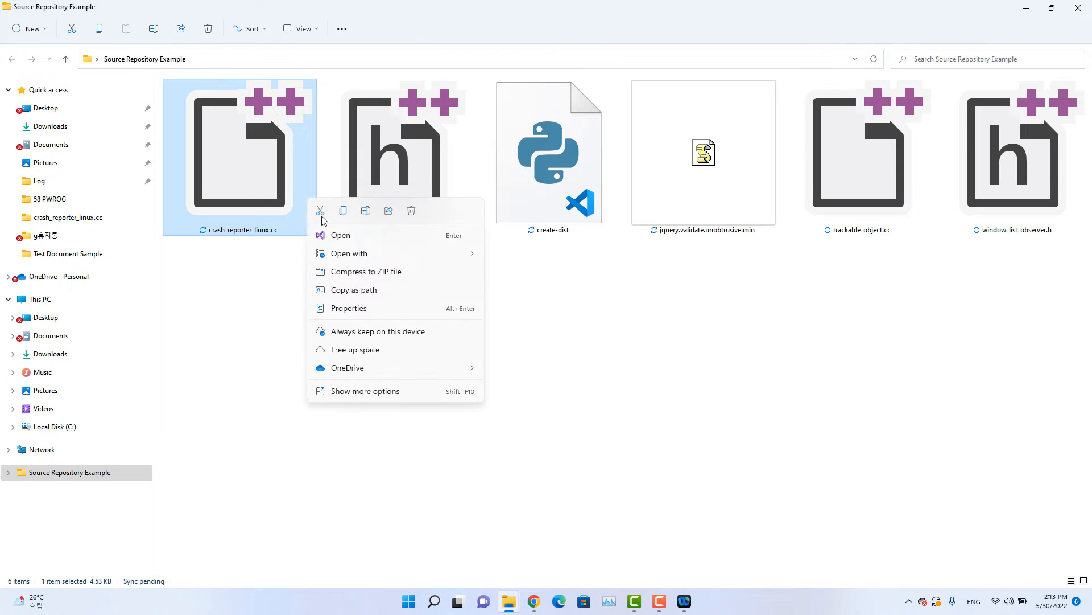
left_click(402, 390)
mouse_move(514, 196)
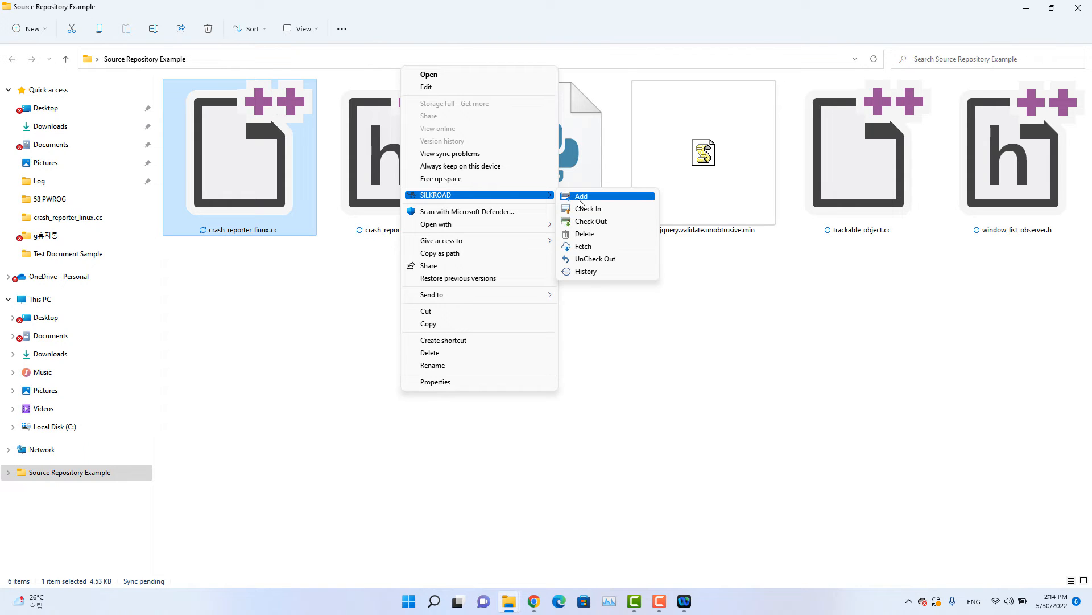
Dismiss the crash_reporter_linux.cc commands and show the extended context options for the Source Repository Example folder itself, including SILKROAD.
left_click(307, 385)
right_click(307, 385)
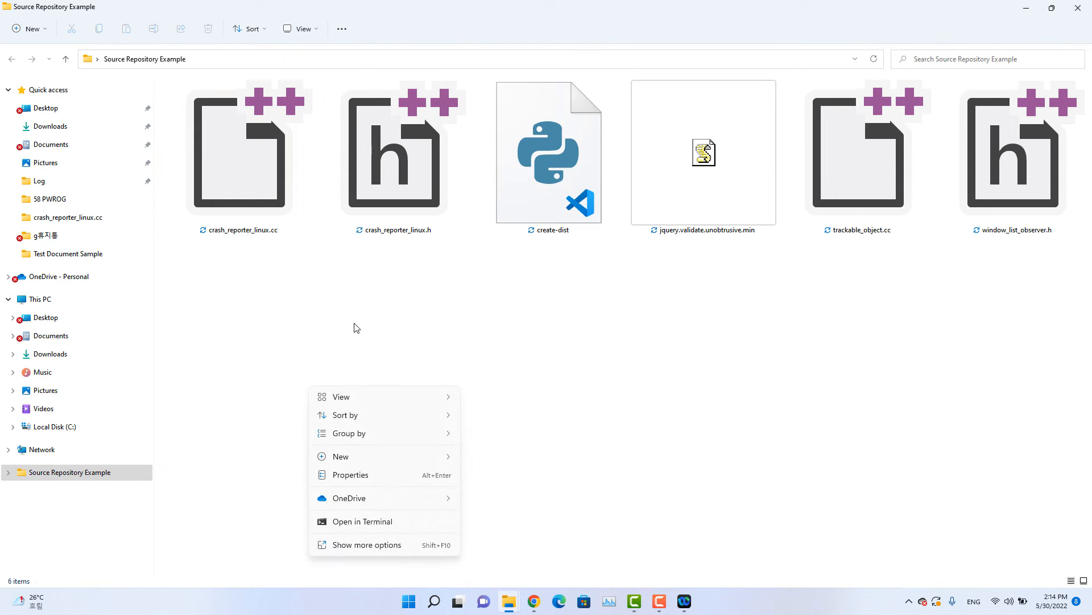
left_click(392, 547)
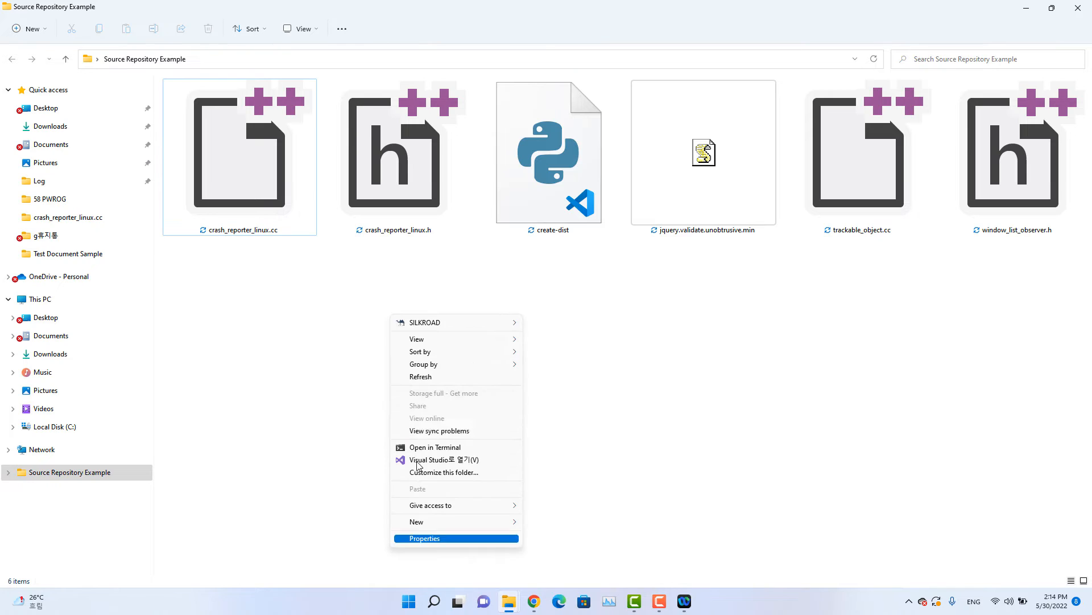
mouse_move(471, 329)
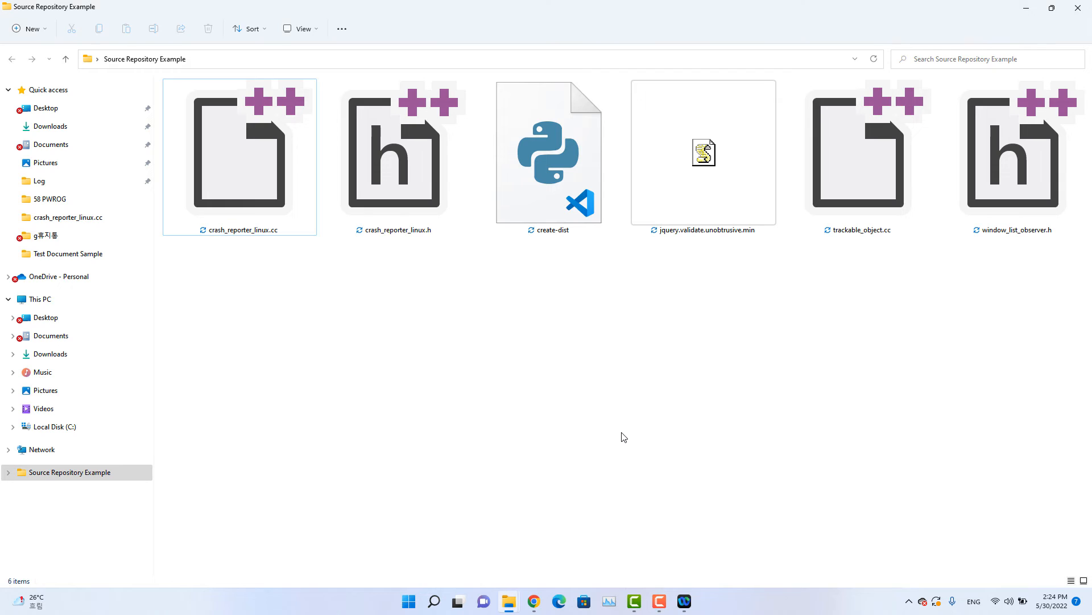
Switch to SILKROAD in Chrome, begin adding traceability, and load the Capture Training Sample document under Sample 2 from the Requirement menu.
left_click(534, 601)
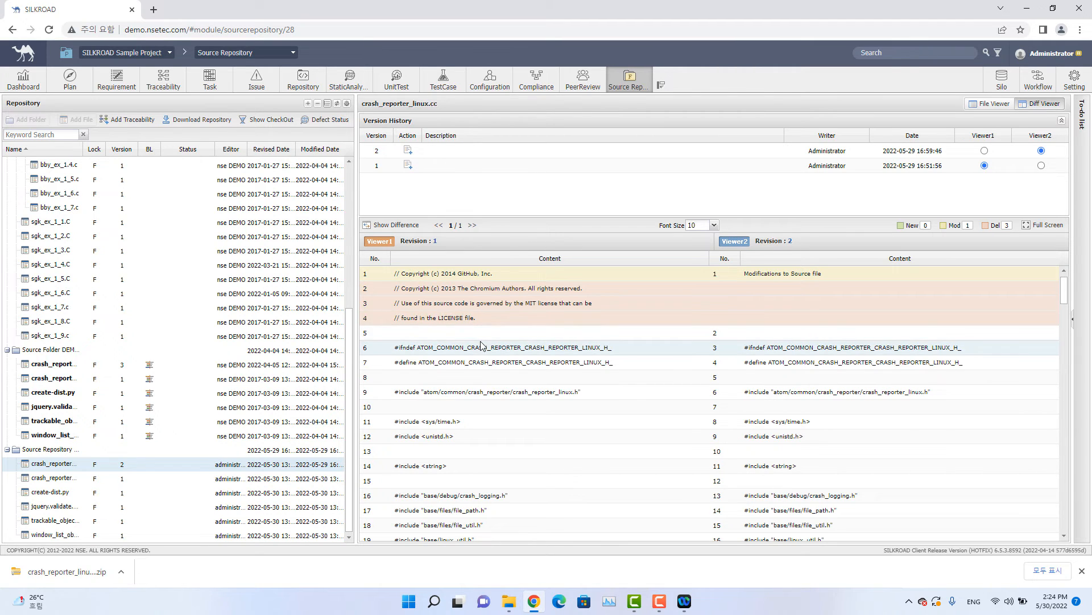
left_click(133, 120)
left_click(148, 142)
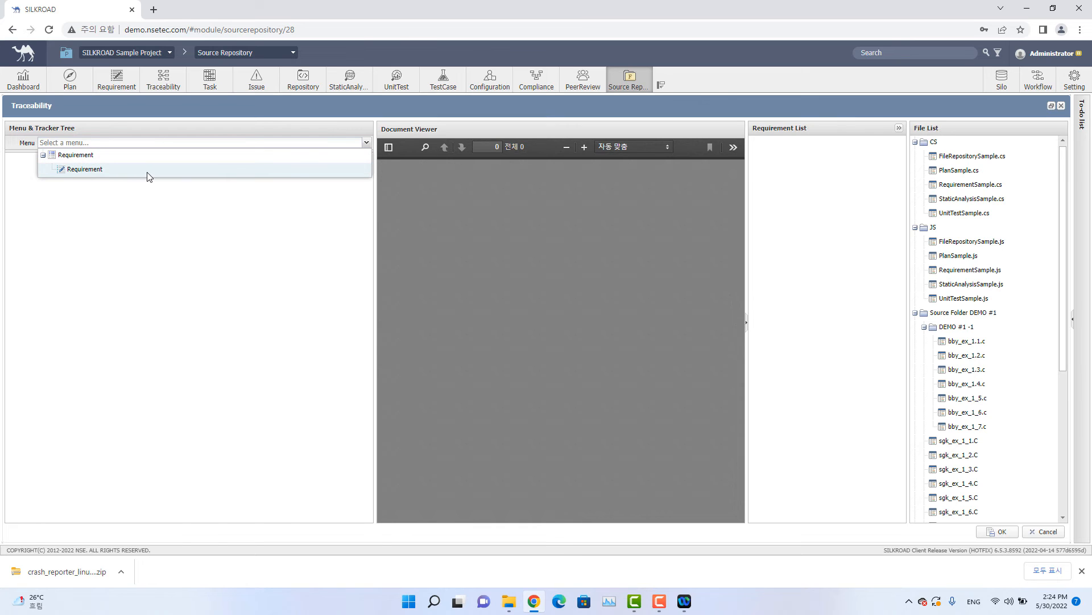
left_click(105, 170)
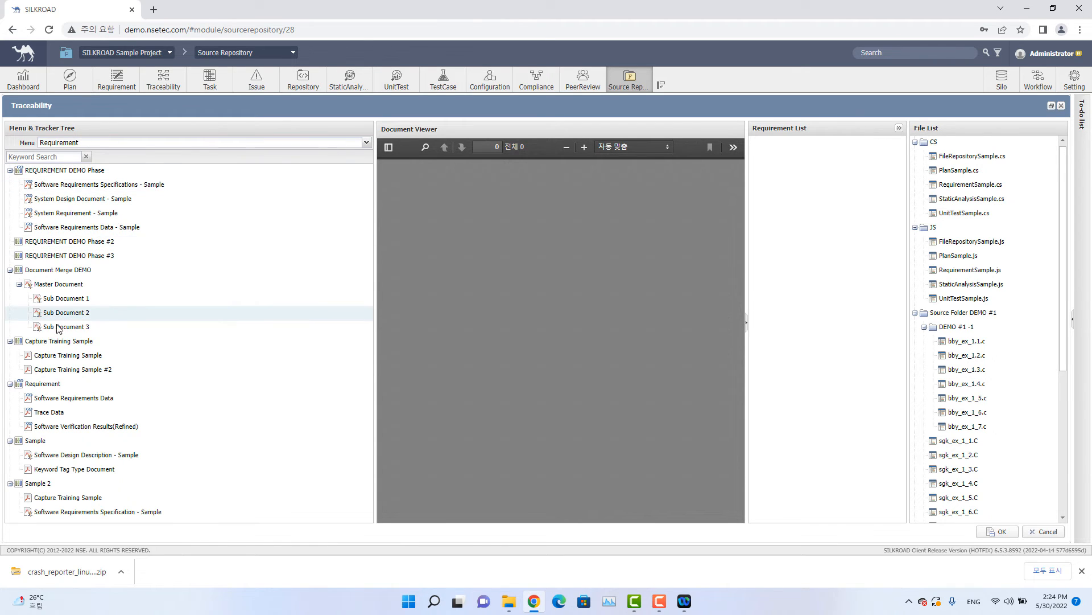
left_click(97, 498)
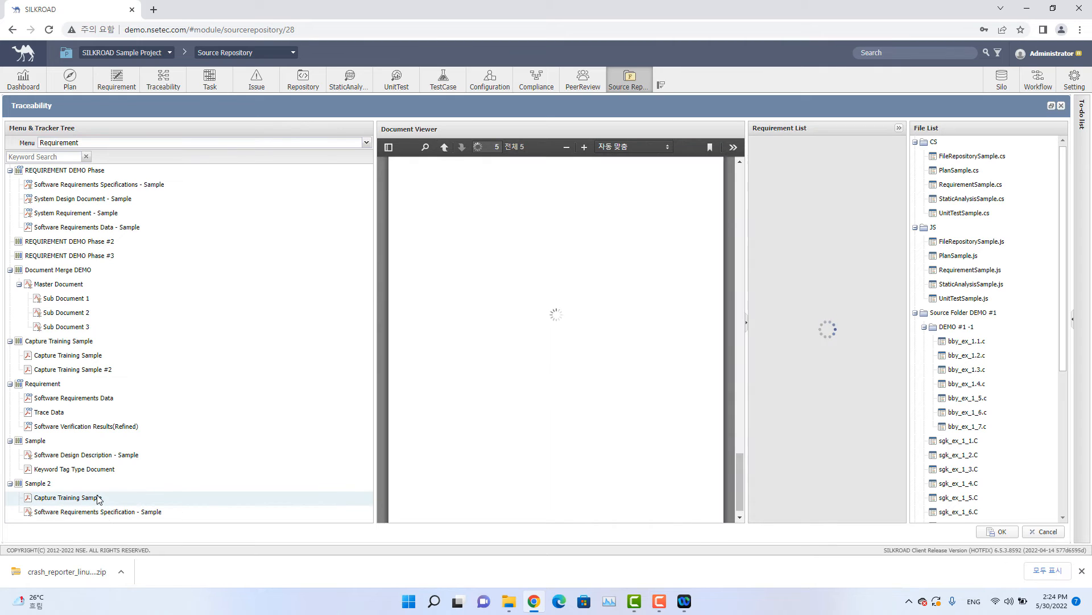
scroll(608, 333, "up", 5)
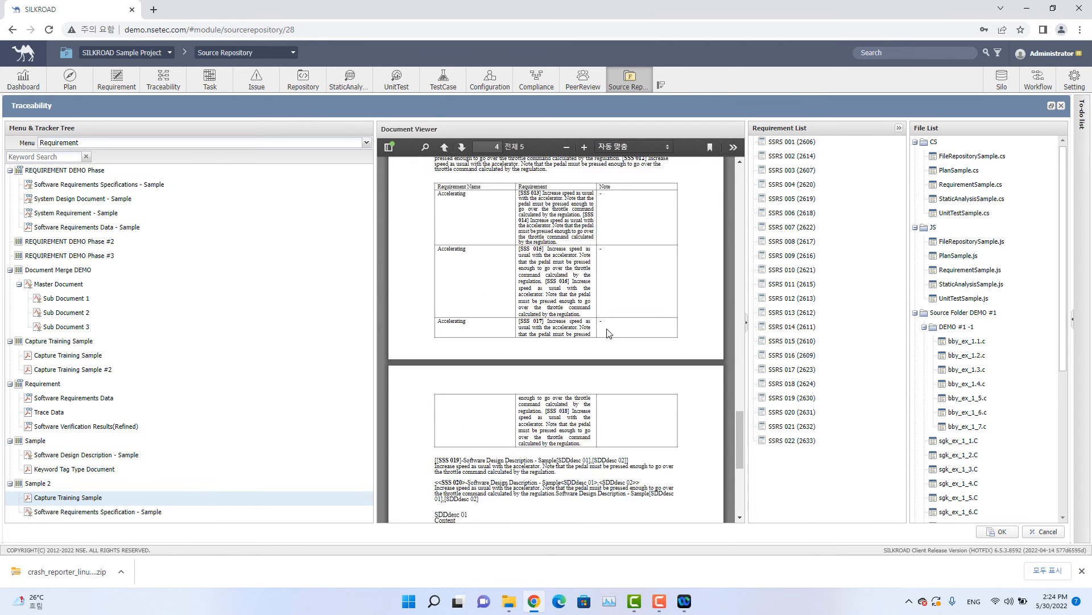
scroll(607, 333, "up", 8)
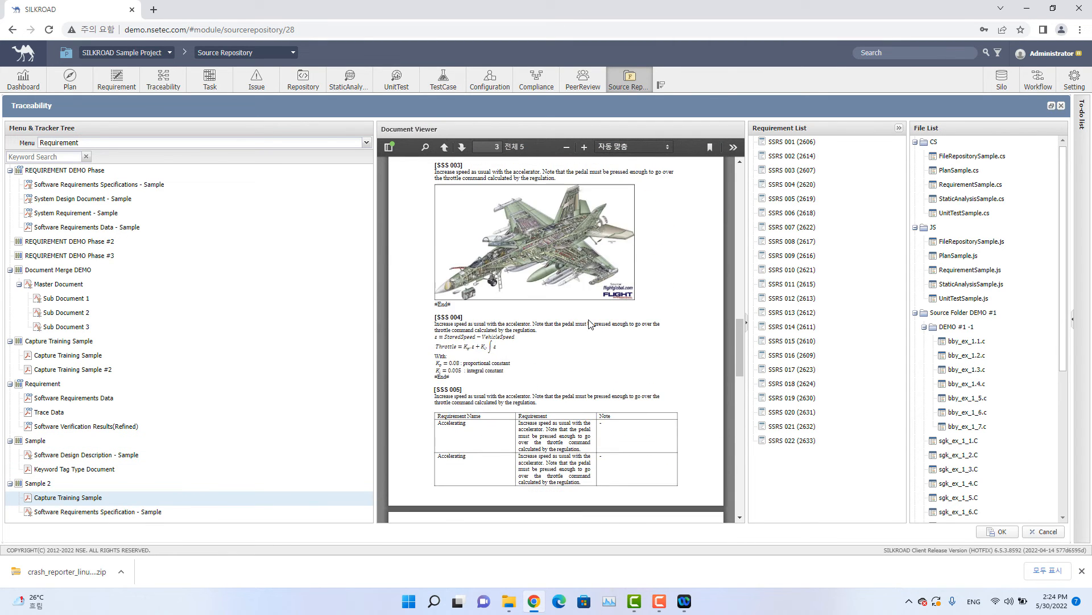
scroll(590, 324, "up", 1)
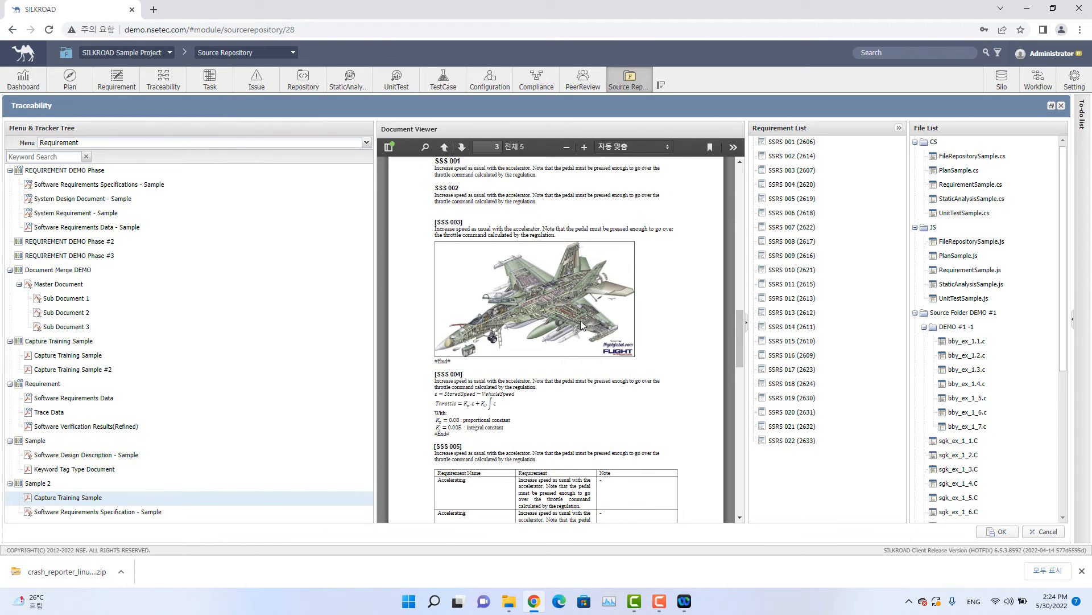
scroll(580, 320, "up", 1)
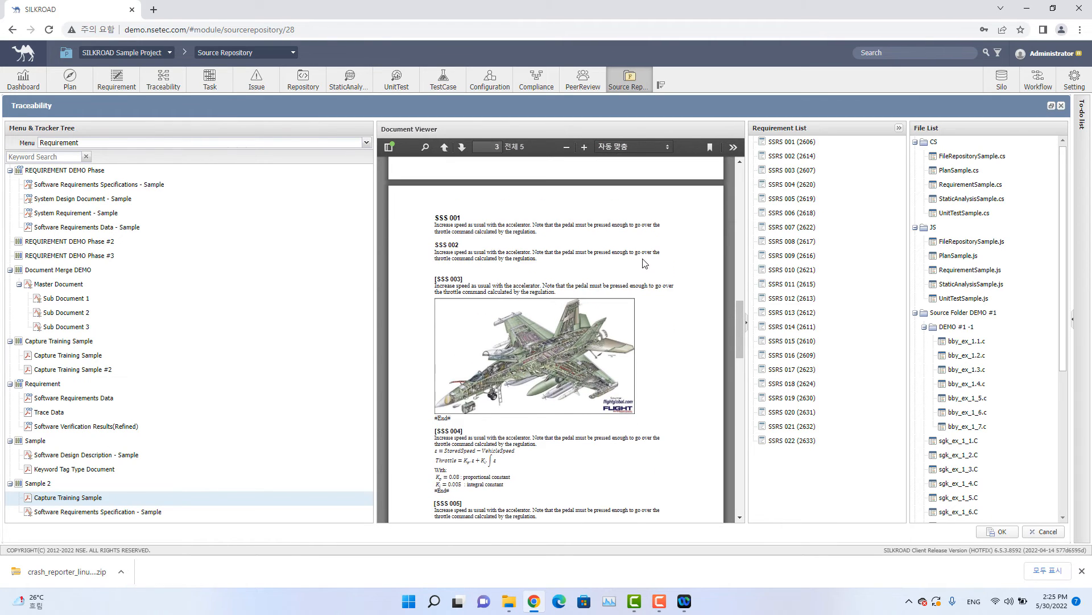
From Source Repository Example, link crash_reporter_linux.cc to SSRS 001, crash_reporter_linux.h to SSRS 002 and create-dist.py to SSRS 003.
left_click(806, 144)
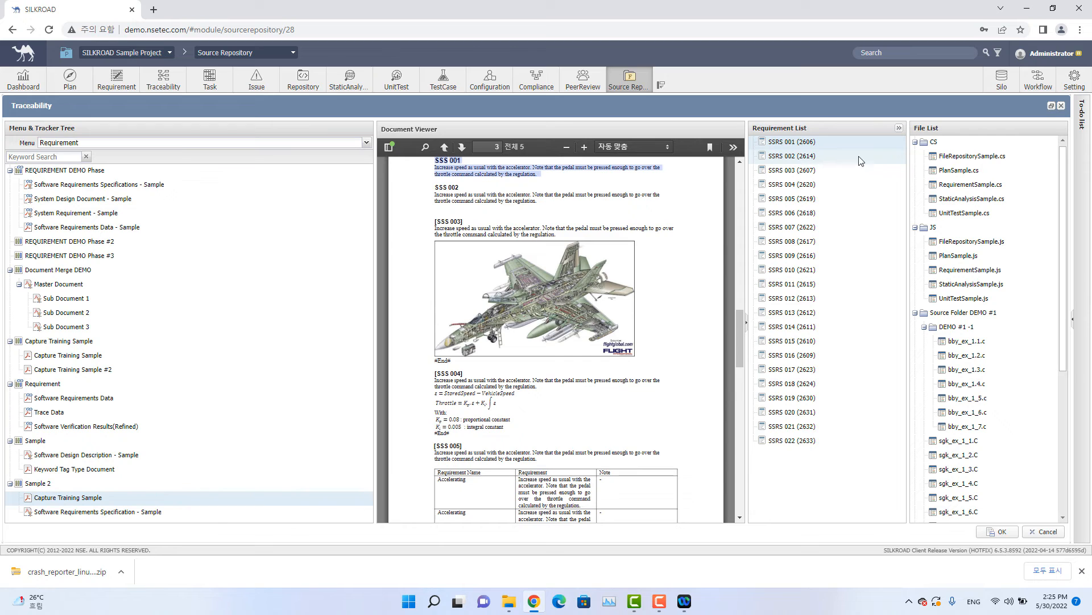
scroll(975, 364, "down", 4)
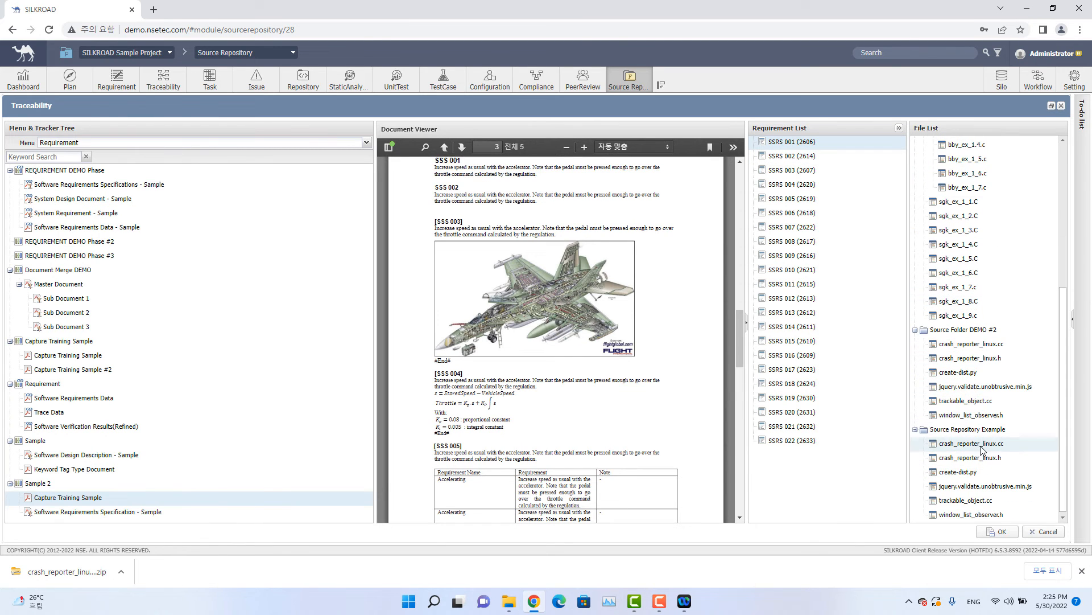
left_click_drag(980, 449, 819, 149)
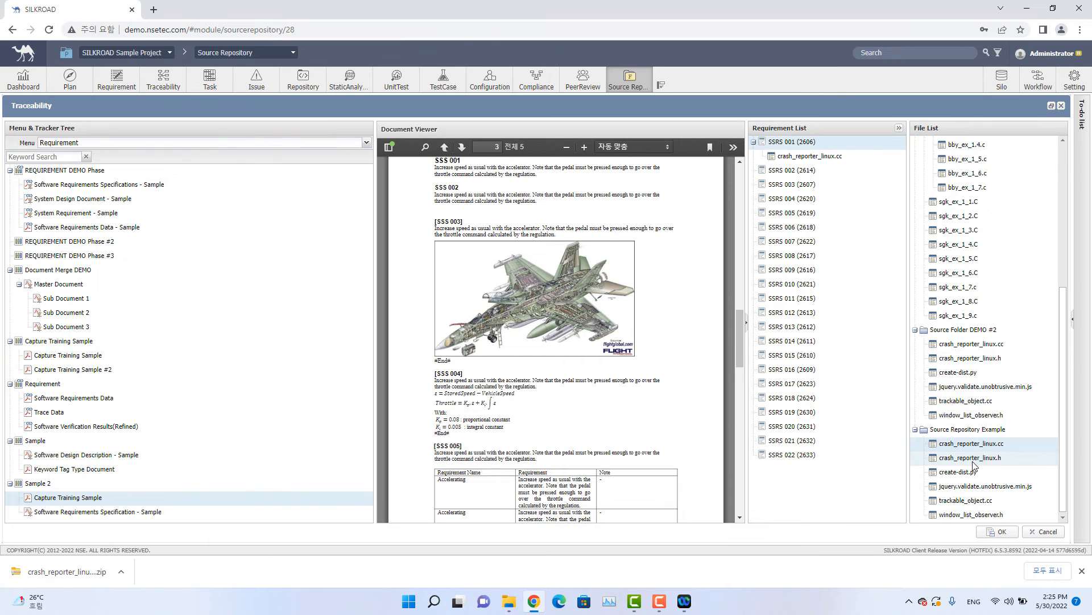
left_click_drag(970, 457, 794, 171)
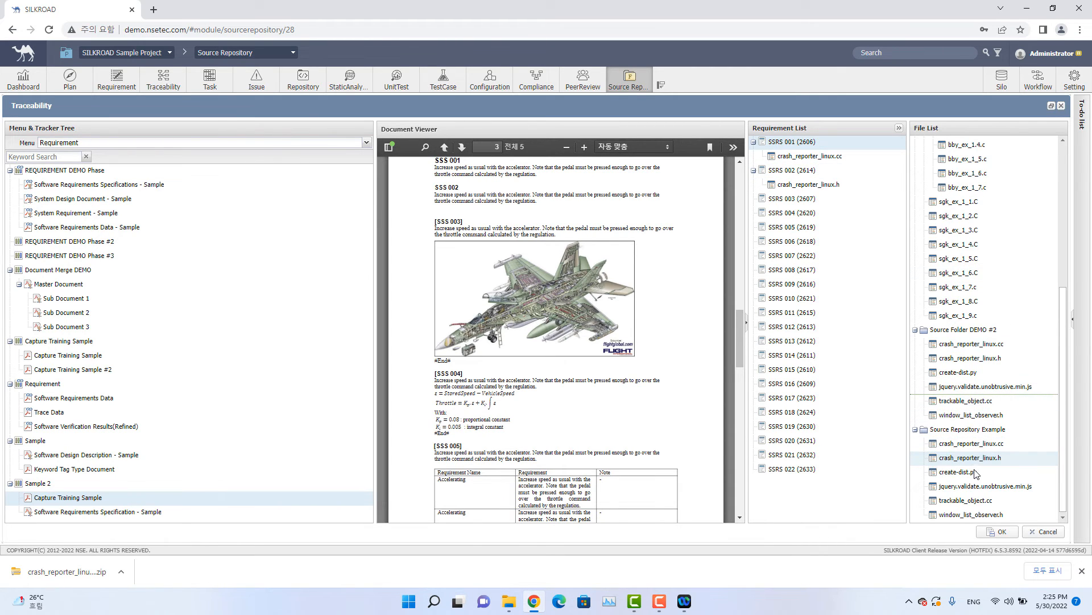
left_click_drag(958, 472, 795, 206)
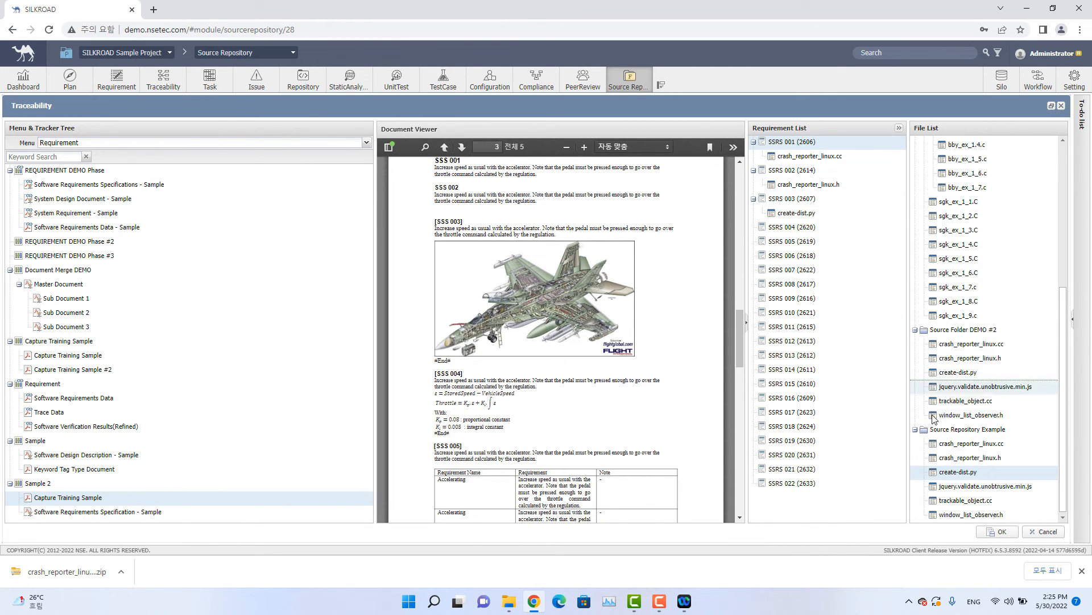
Link jquery.validate.unobtrusive.min.js to SSRS 004, trackable_object.cc to SSRS 005 and window_list_observer.h to SSRS 006, and save the traceability.
left_click_drag(954, 483, 797, 228)
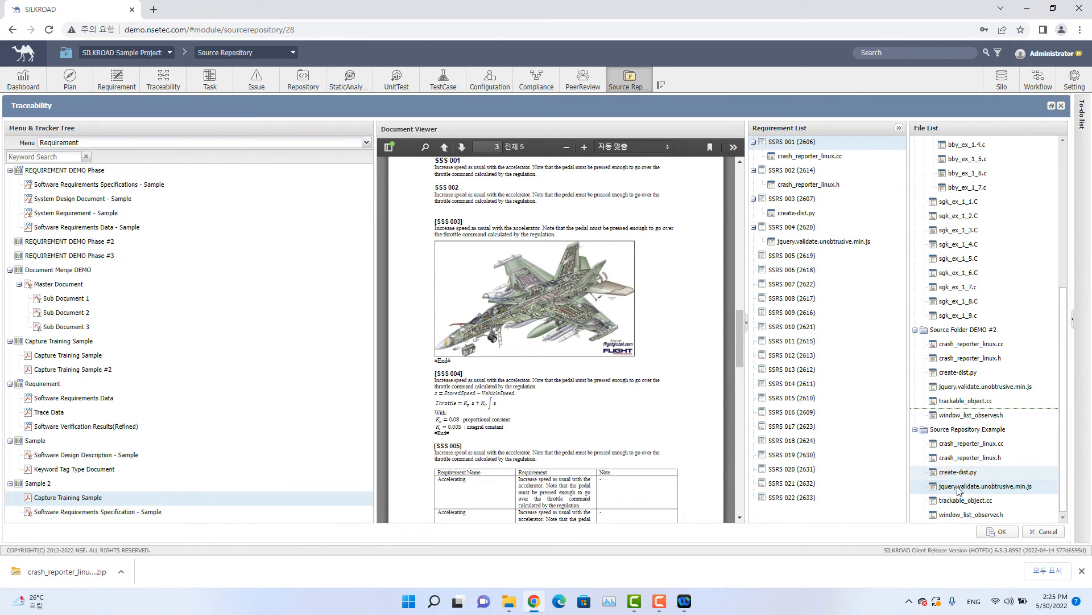
left_click_drag(965, 500, 786, 262)
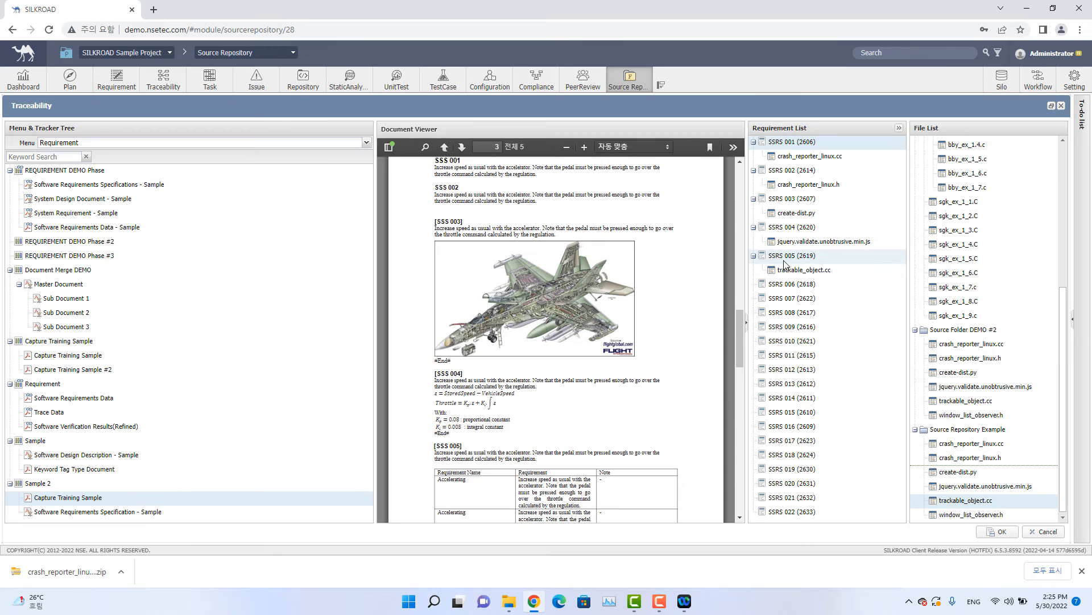
left_click_drag(970, 514, 806, 290)
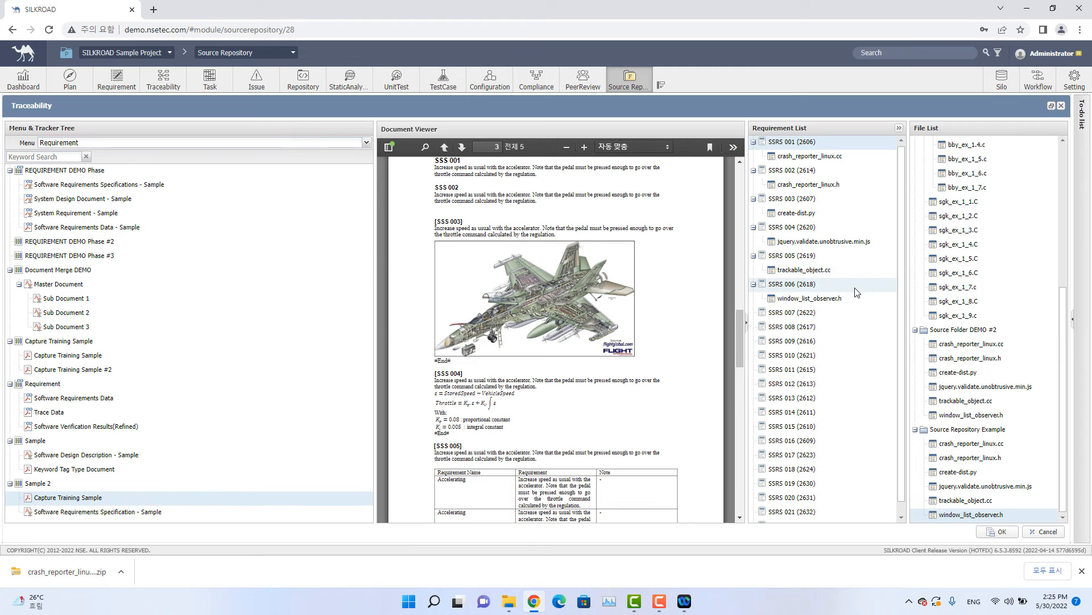
left_click(997, 533)
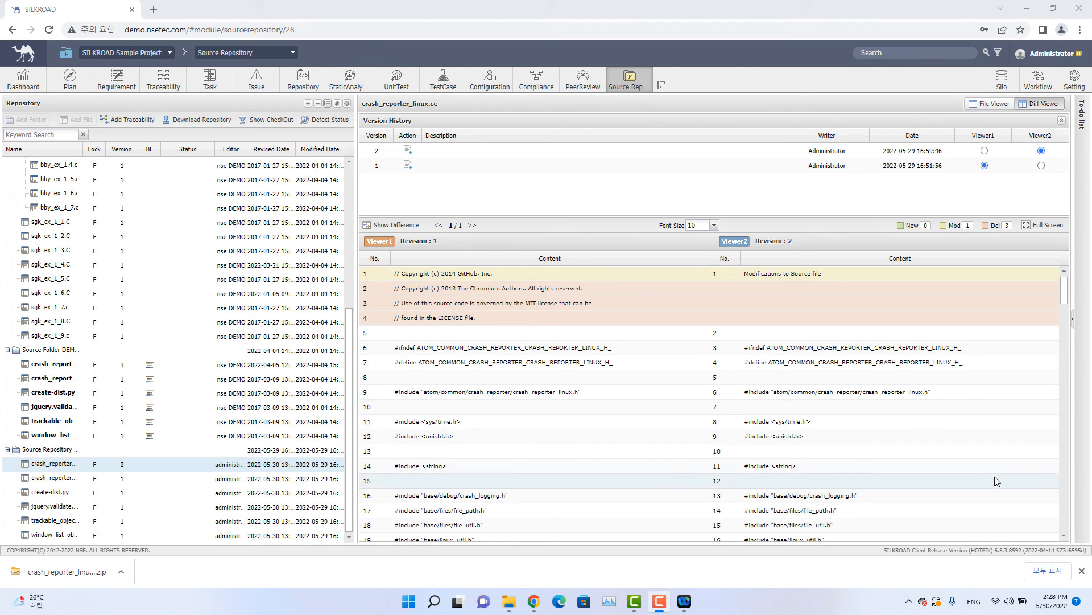
Open the Requirement module's Capture Training Sample under Sample 2 in Coverage View and examine its Level 1 up/down stream links to source files.
left_click(1081, 571)
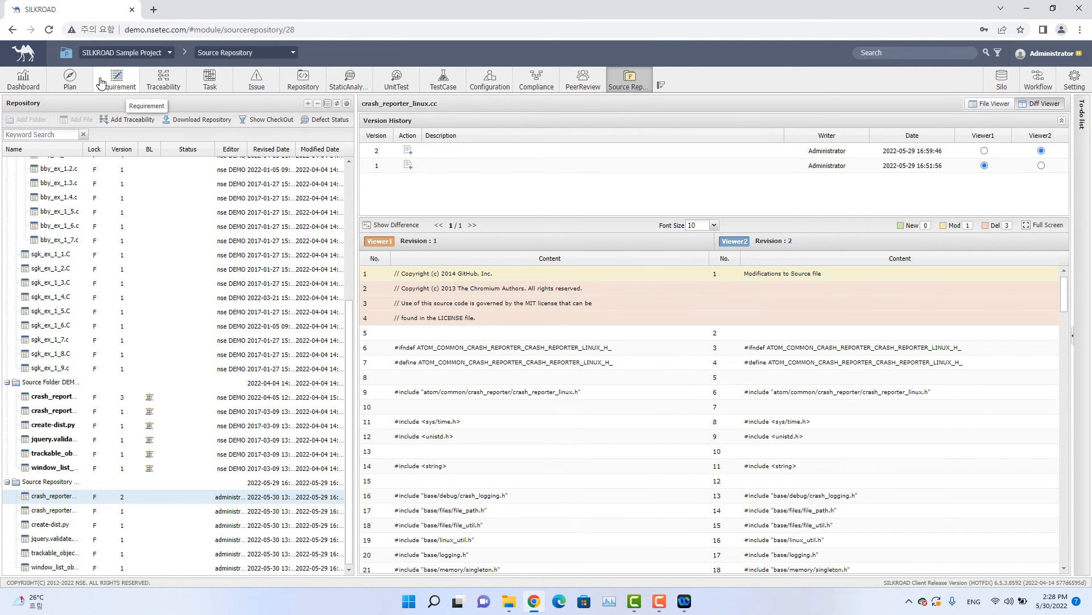
left_click(123, 91)
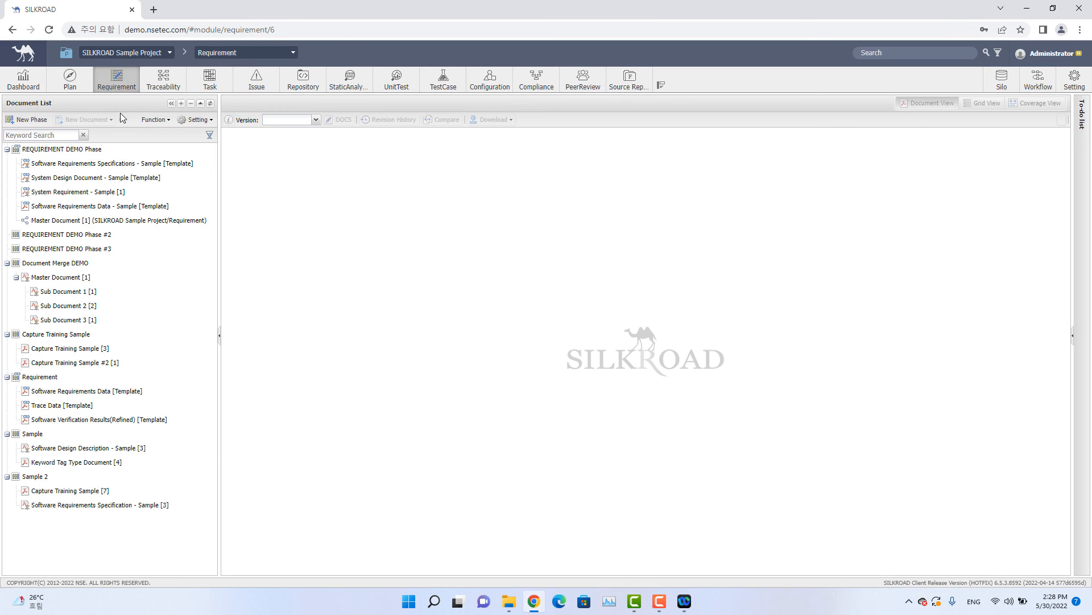
left_click(83, 493)
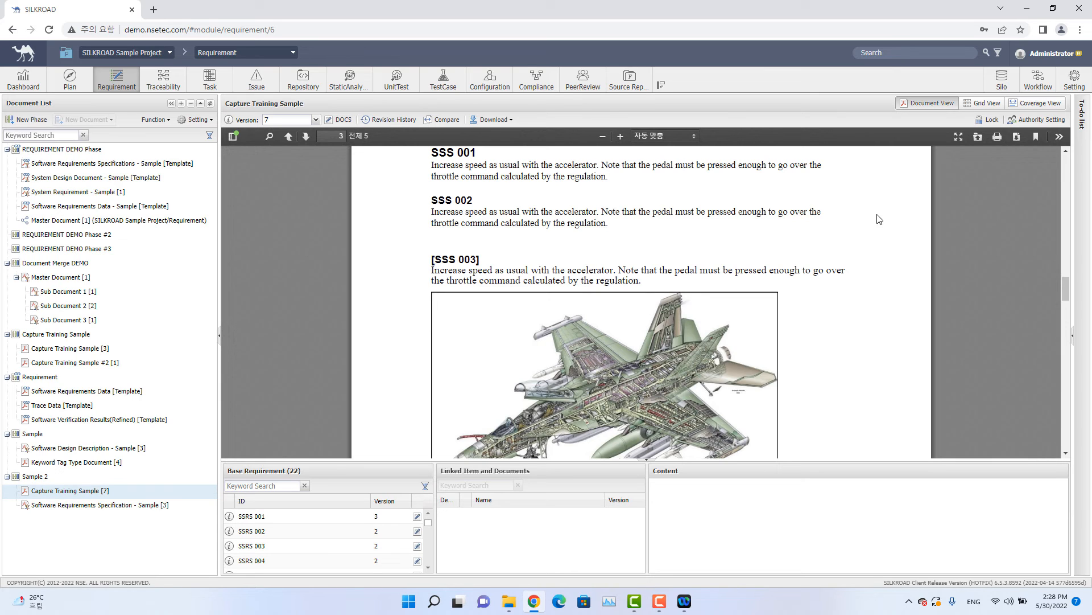
left_click(1054, 108)
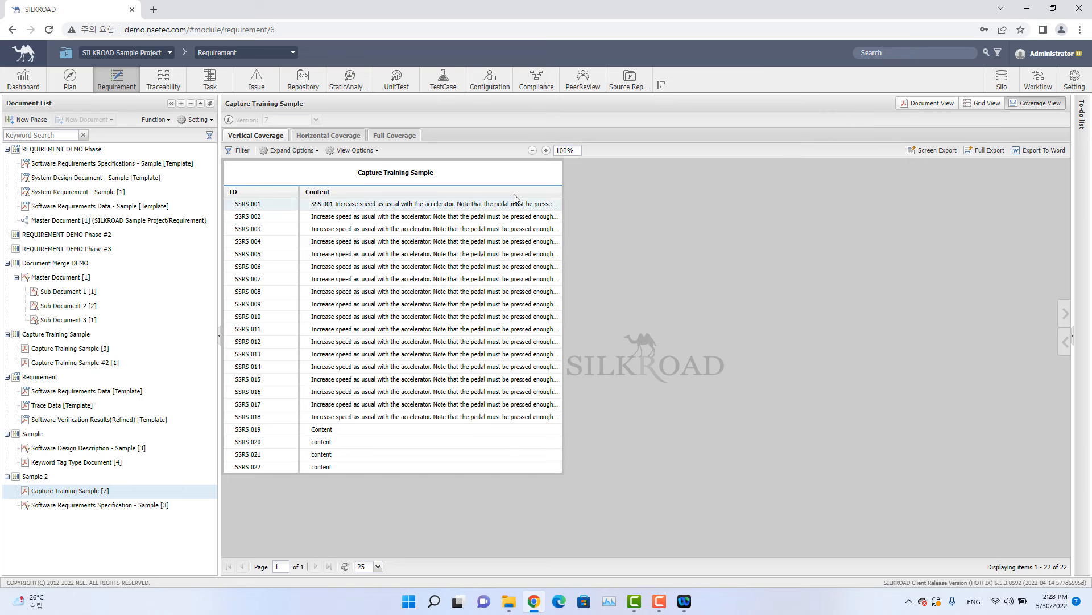
left_click(1066, 315)
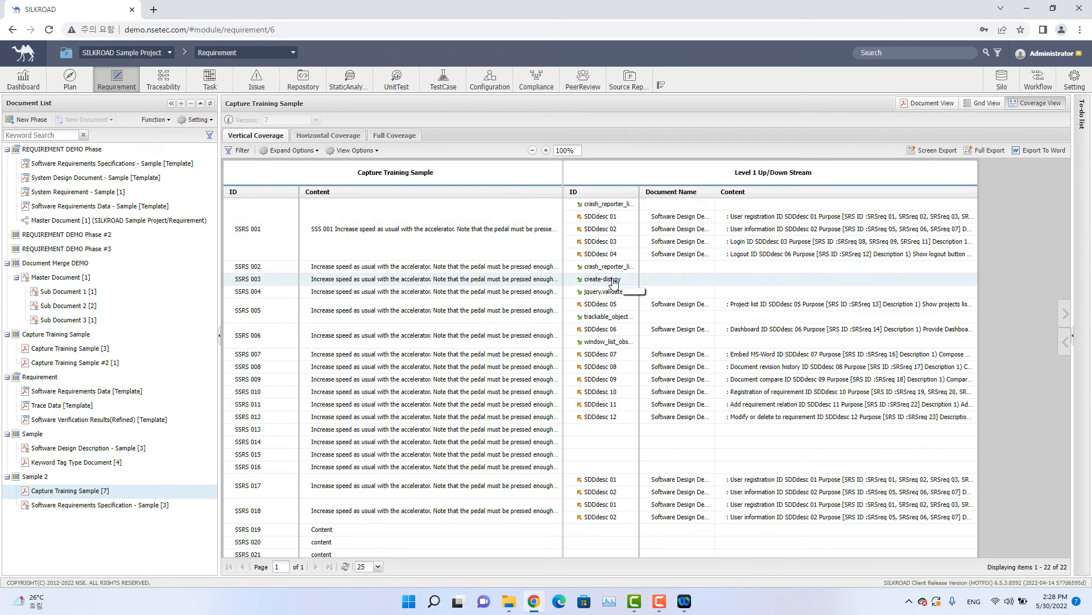
scroll(506, 294, "down", 2)
scroll(506, 295, "up", 2)
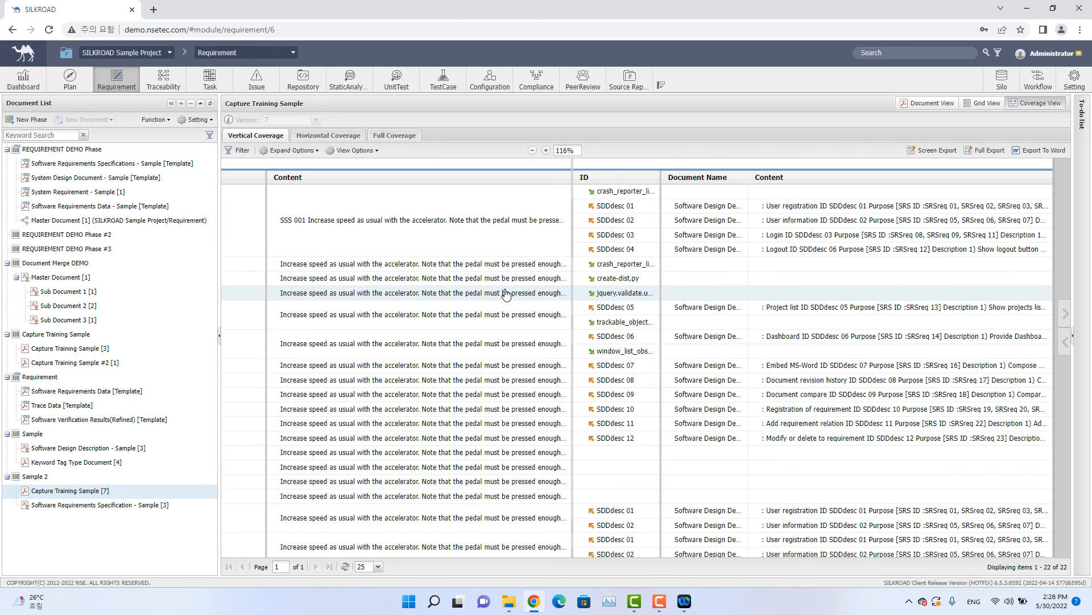
scroll(498, 280, "up", 1)
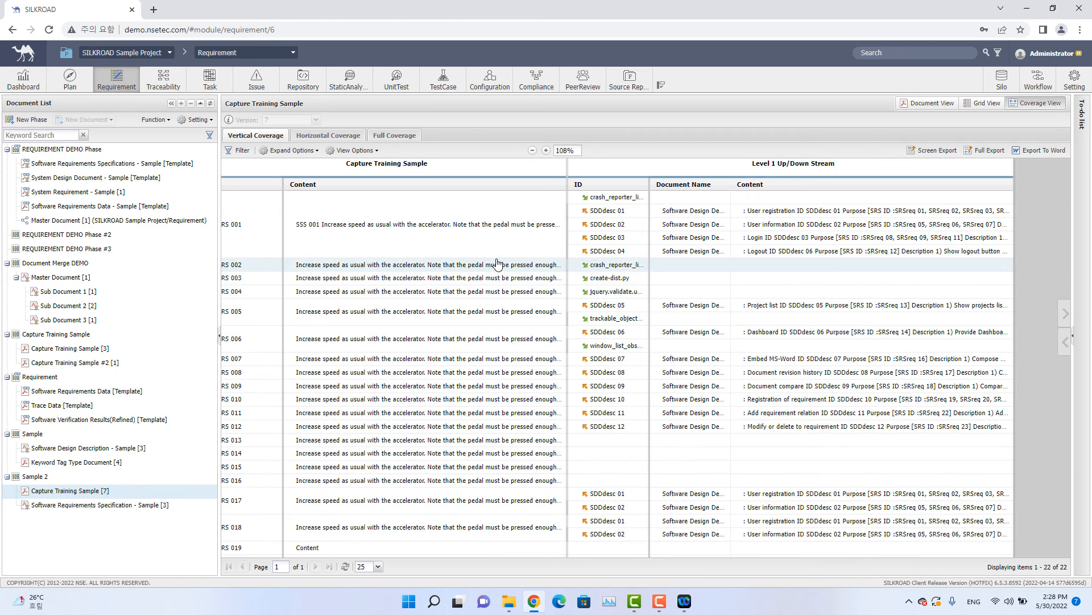
left_click_drag(715, 222, 738, 232)
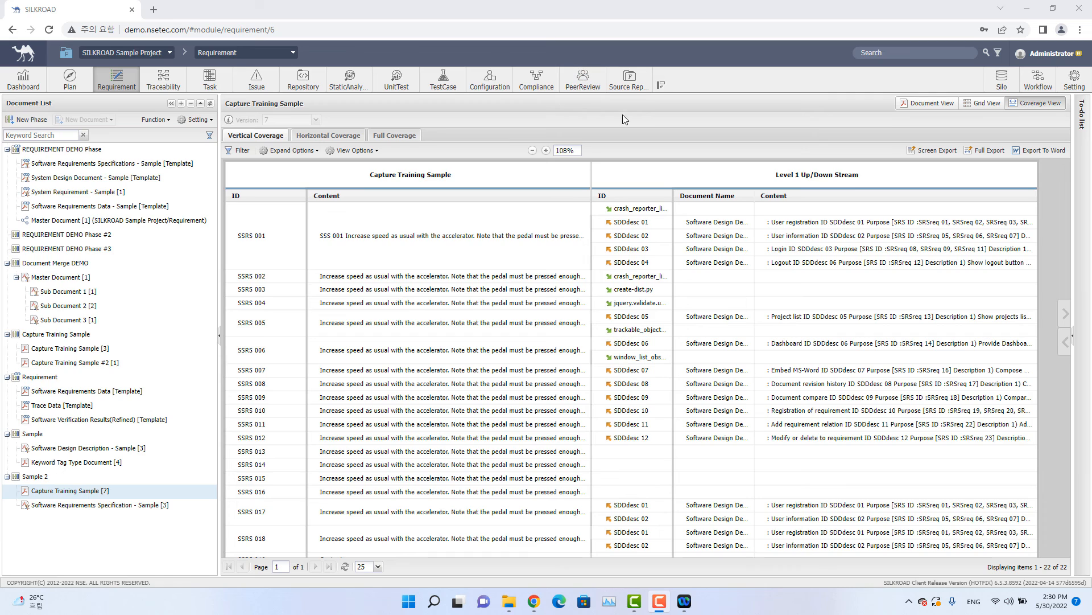
Return to the Source Repository module and download the entire repository.
left_click(636, 87)
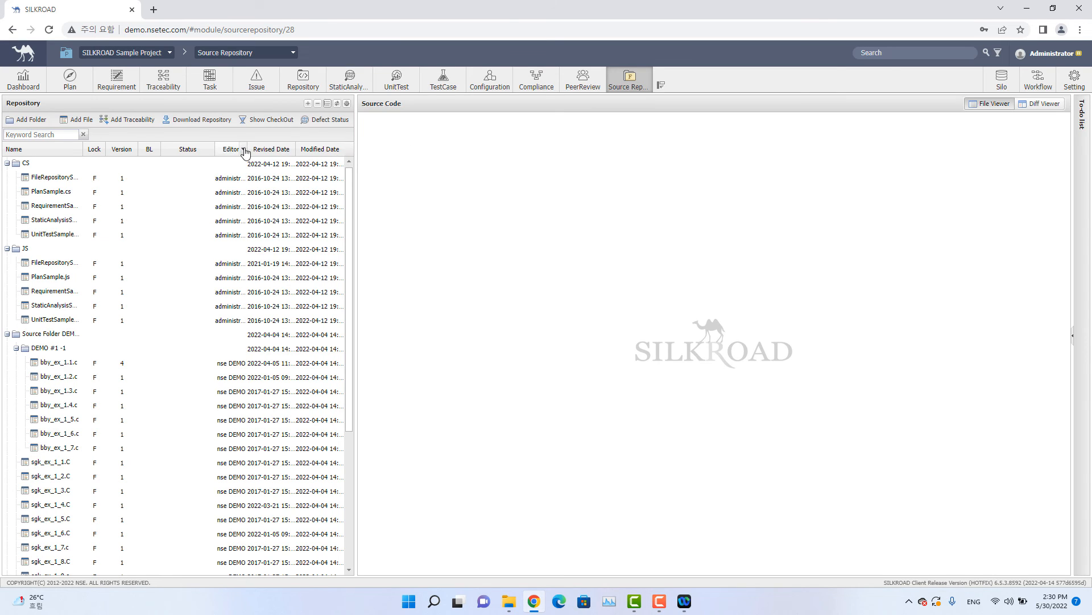
left_click(188, 129)
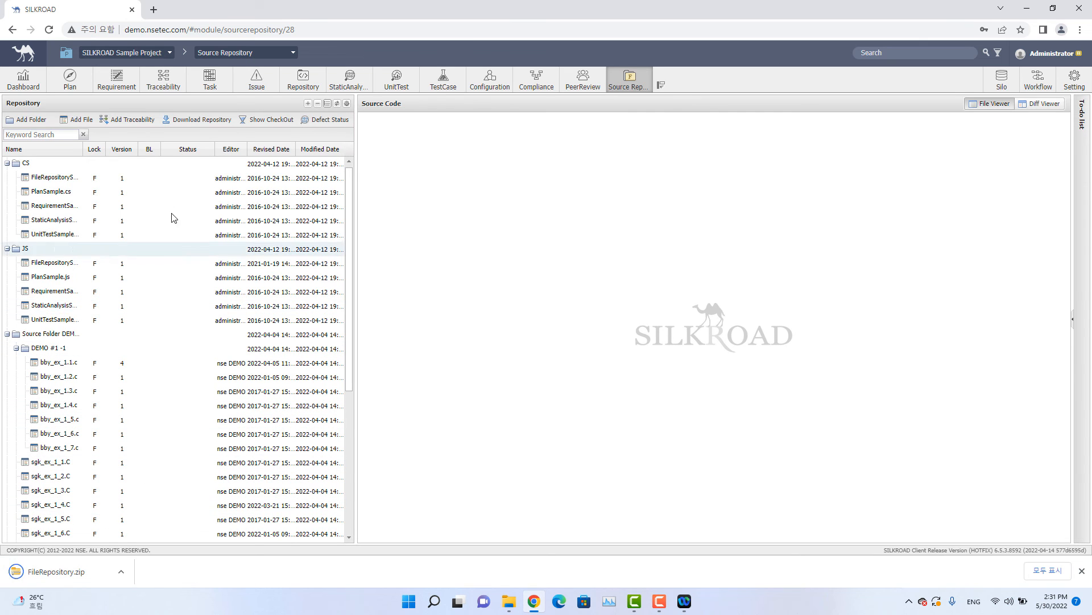
Check out crash_reporter_linux.cc from the Source Repository Example folder and review the checked-out files with the Show CheckOut filter.
scroll(114, 325, "down", 5)
scroll(108, 348, "up", 5)
scroll(91, 261, "down", 5)
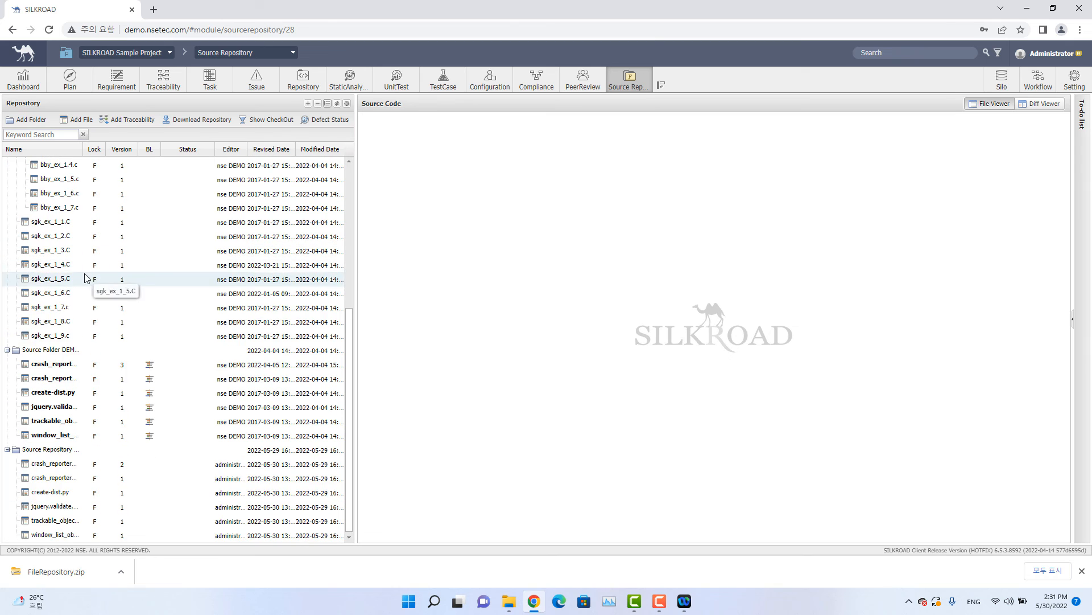
scroll(86, 399, "up", 5)
scroll(67, 419, "down", 5)
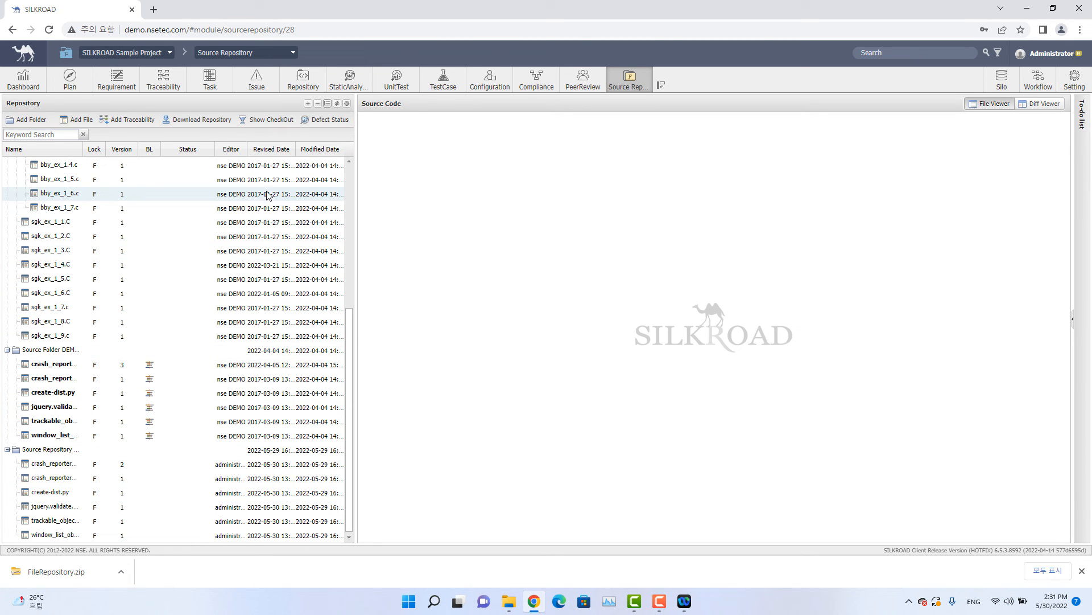
scroll(263, 199, "up", 5)
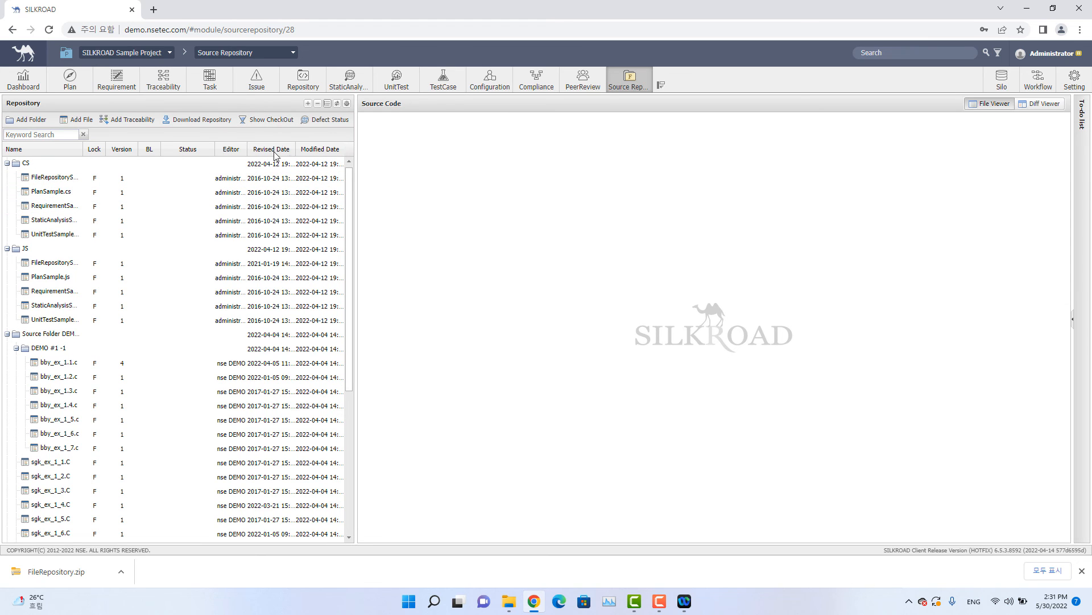
scroll(173, 307, "down", 5)
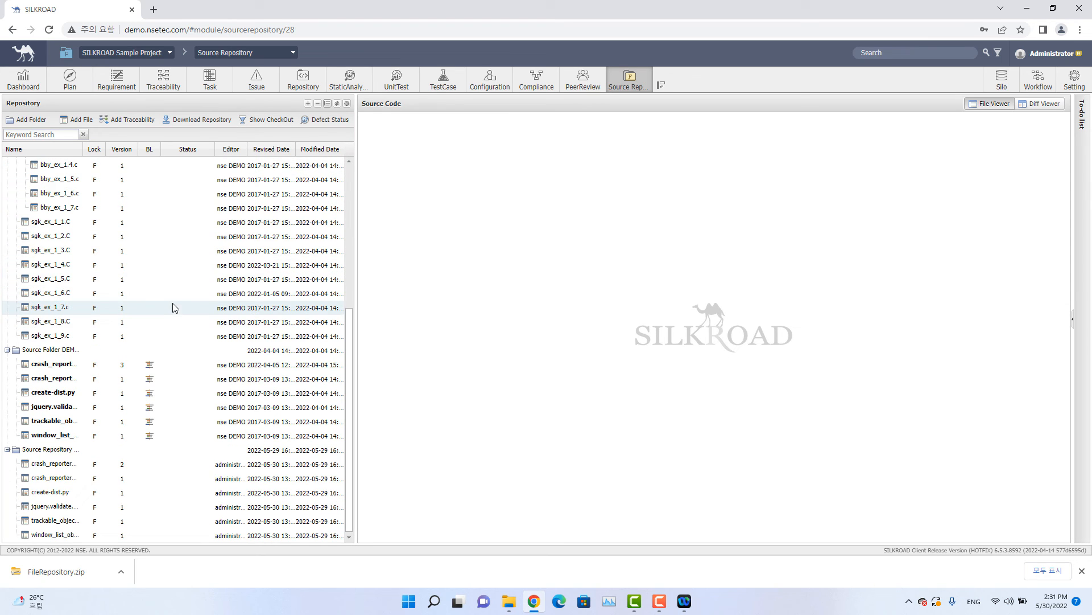
right_click(86, 462)
left_click(138, 480)
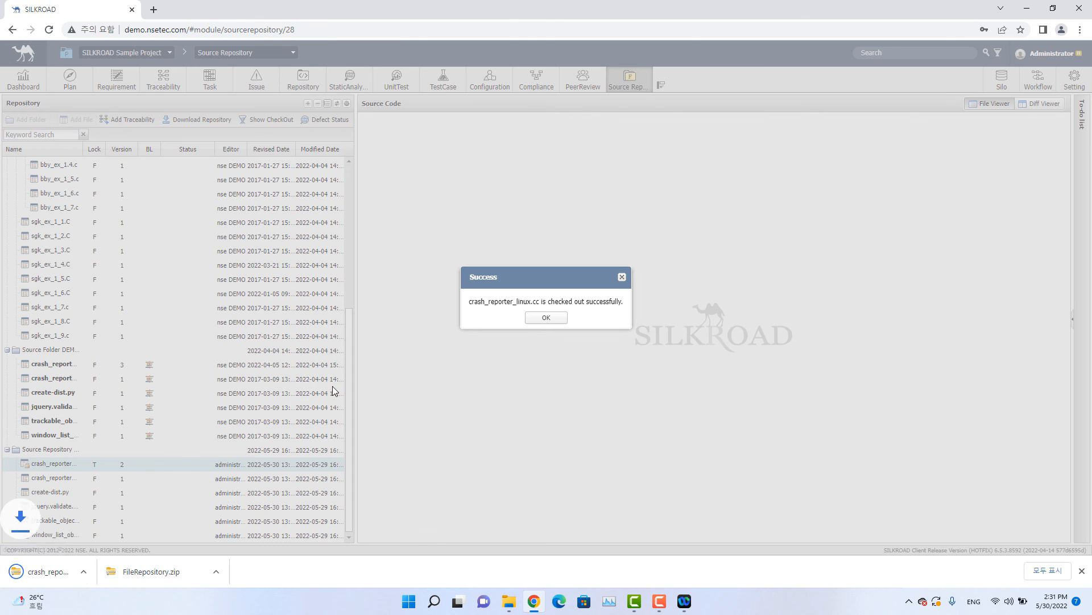
left_click(541, 320)
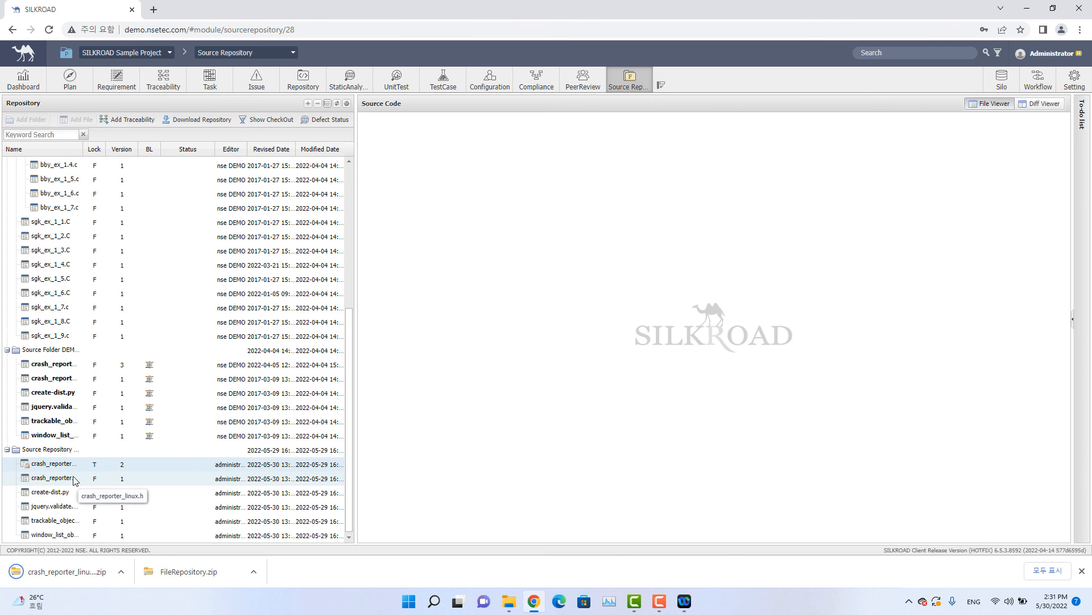
left_click(275, 128)
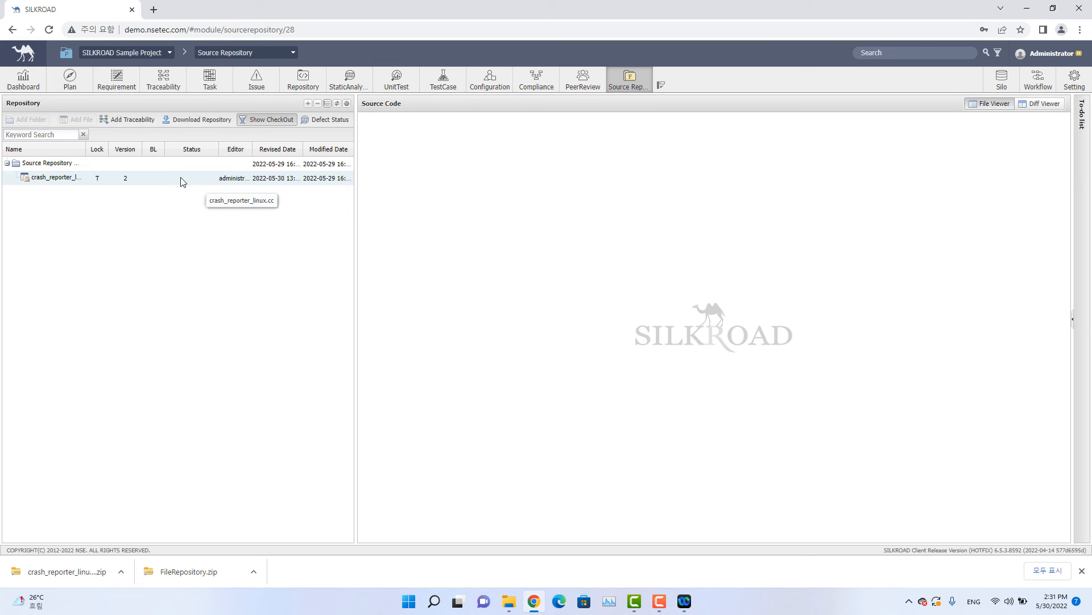
left_click(279, 123)
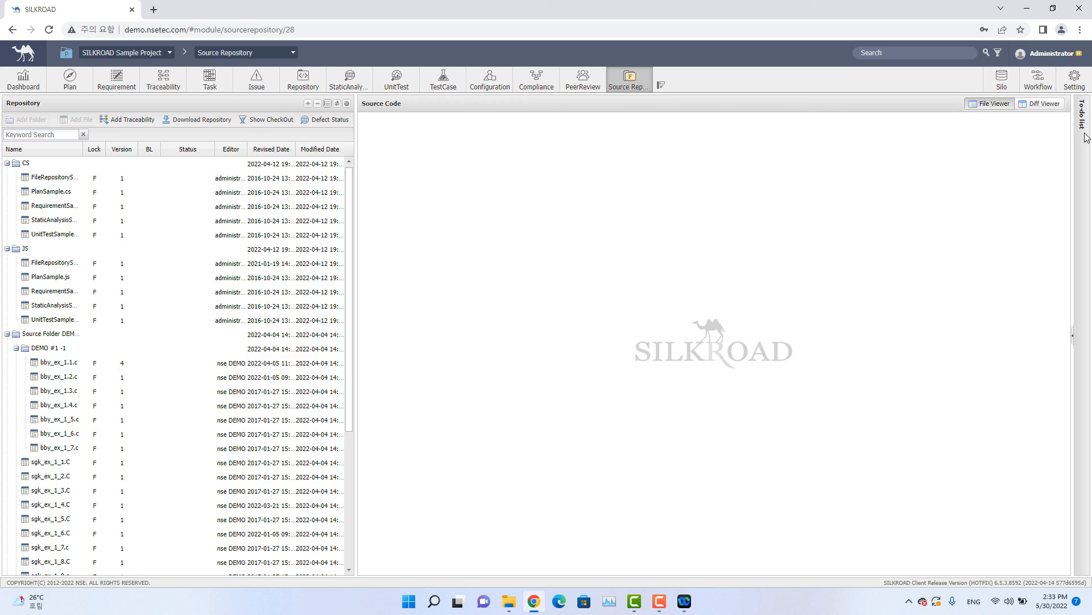
Open bby_ex_1.1.c from the DEMO #1 -1 folder in the Diff Viewer to compare its revisions.
left_click(1047, 103)
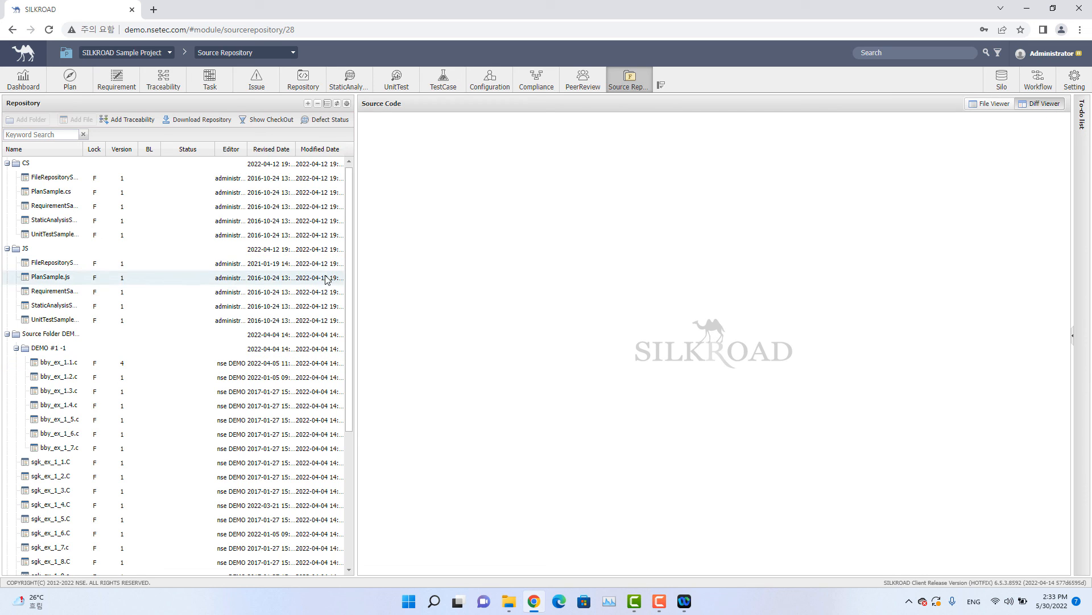
left_click(138, 363)
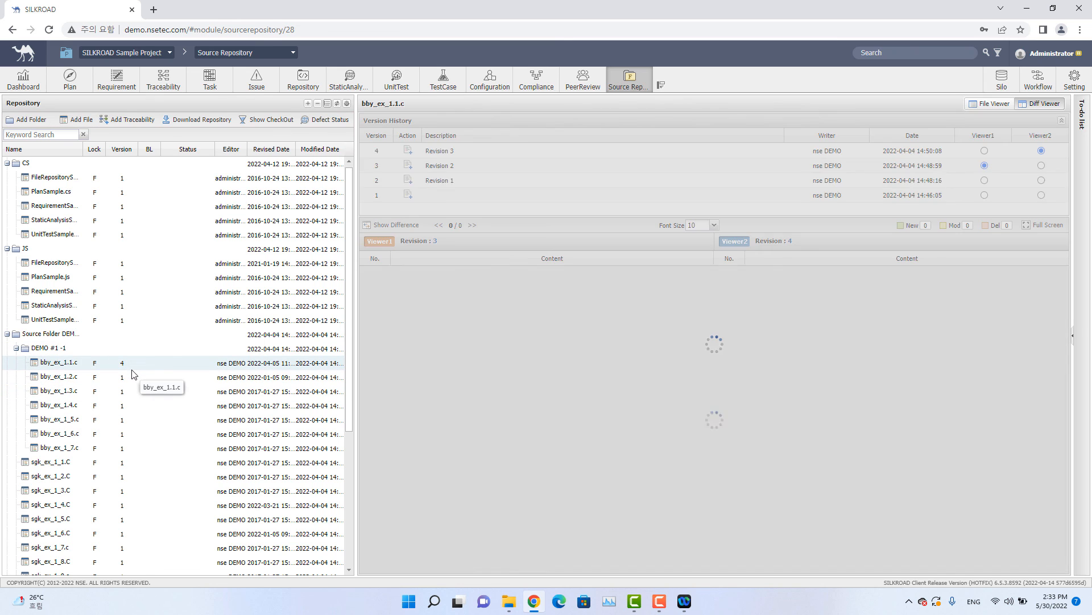